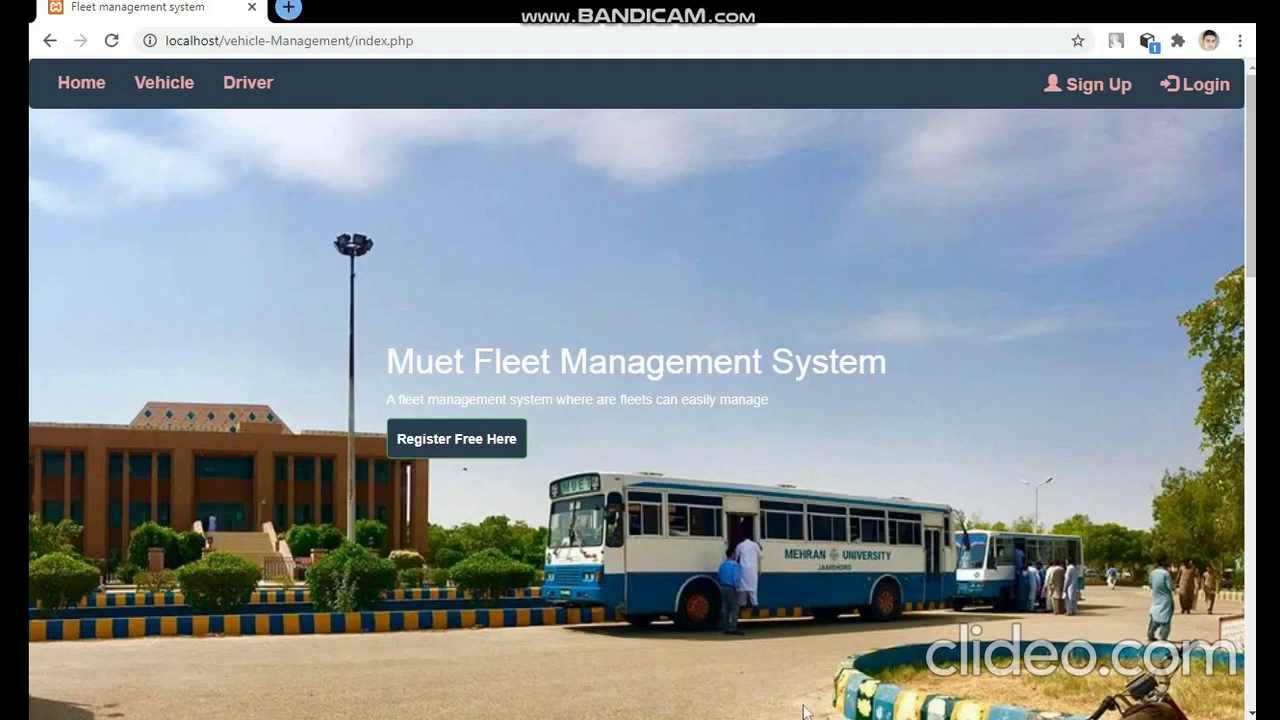
# - Browse the home page, vehicle list and driver list, then go to the login page
pyautogui.scroll(-3, 1063, 371)
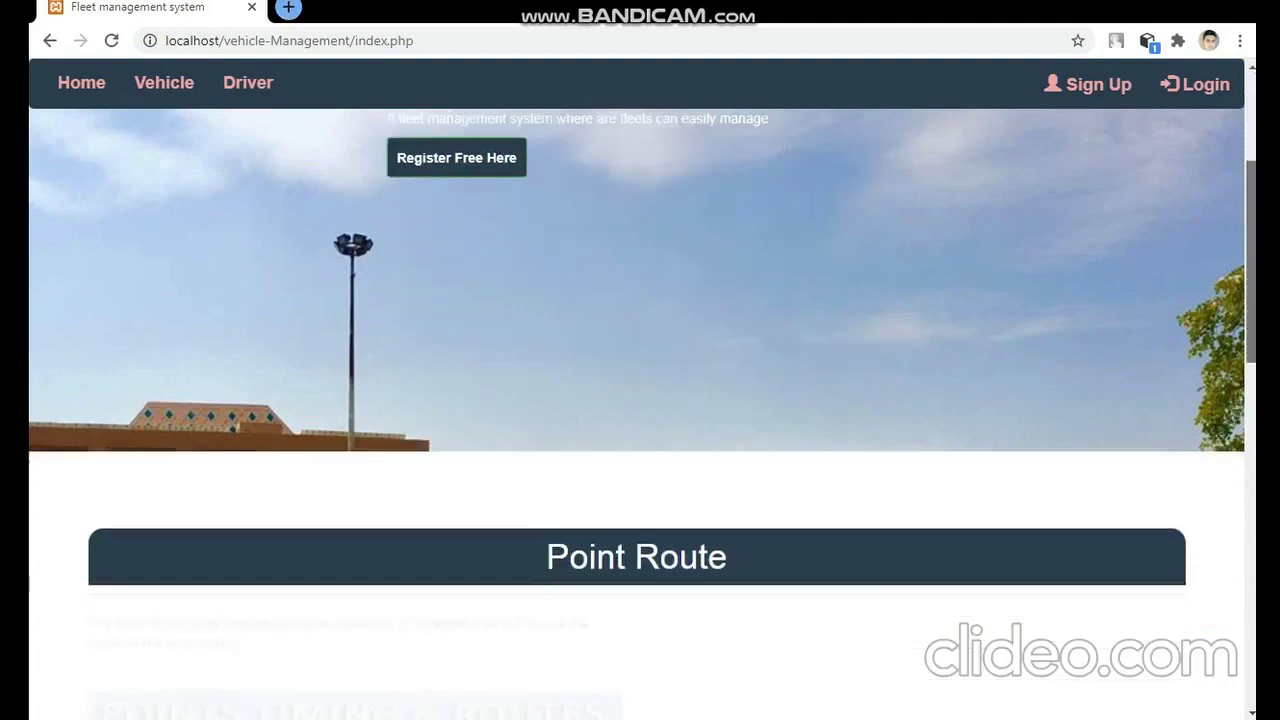
pyautogui.scroll(-10, 640, 414)
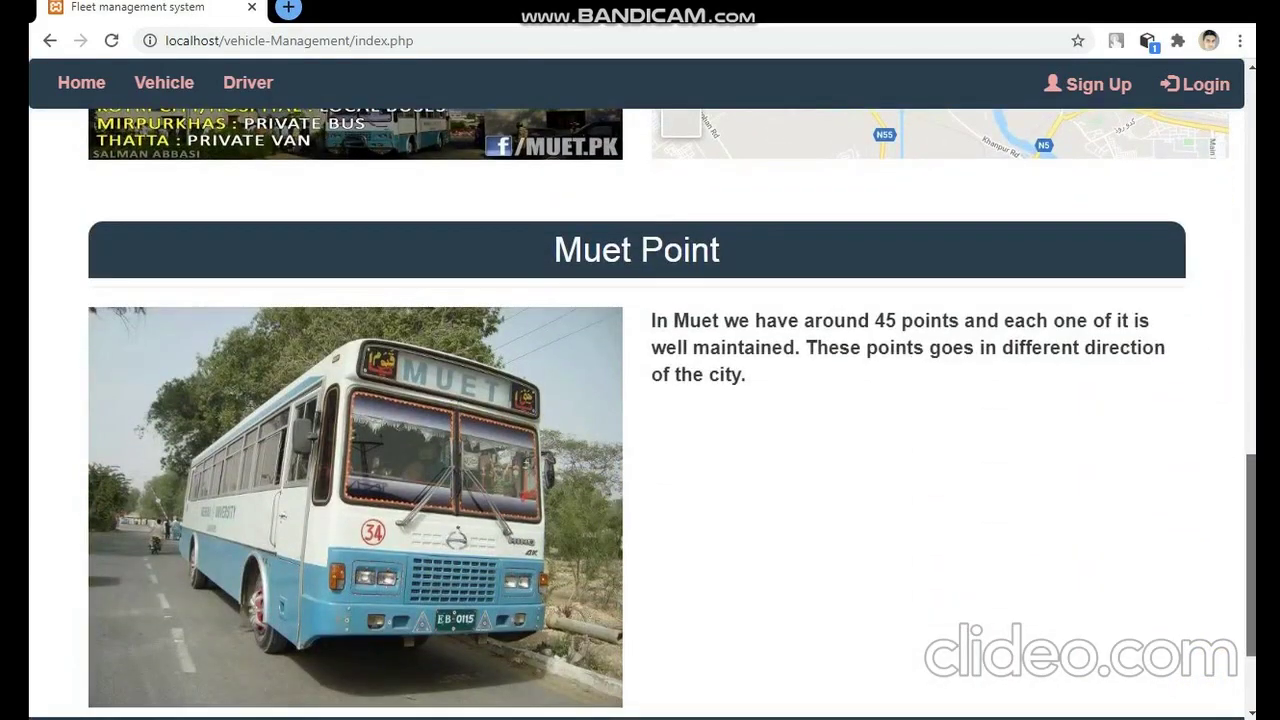
pyautogui.scroll(15, 640, 414)
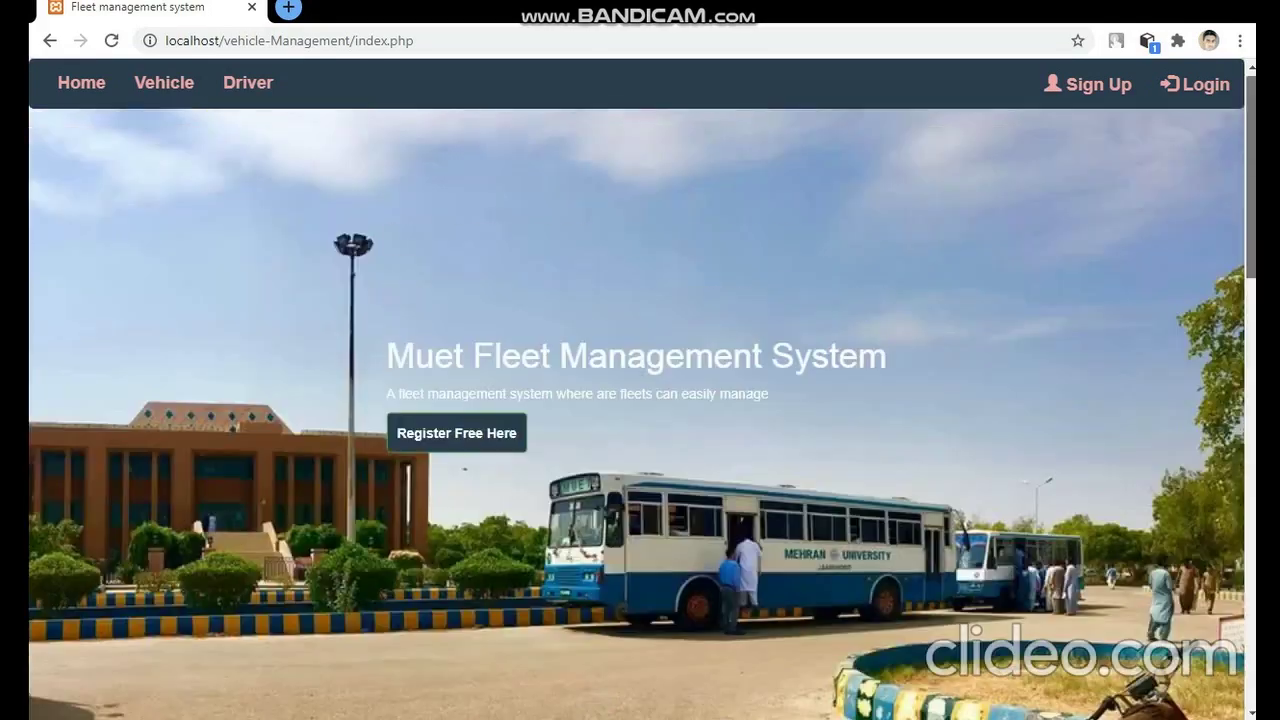
pyautogui.click(163, 86)
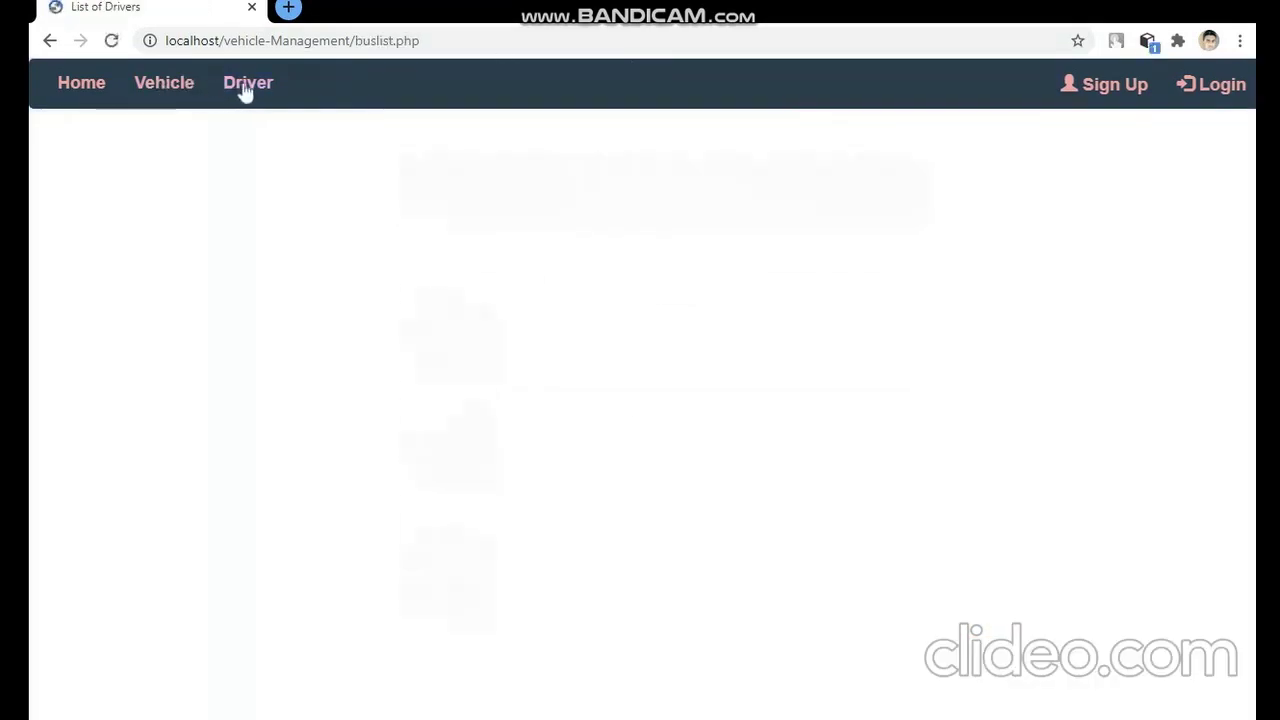
pyautogui.click(251, 88)
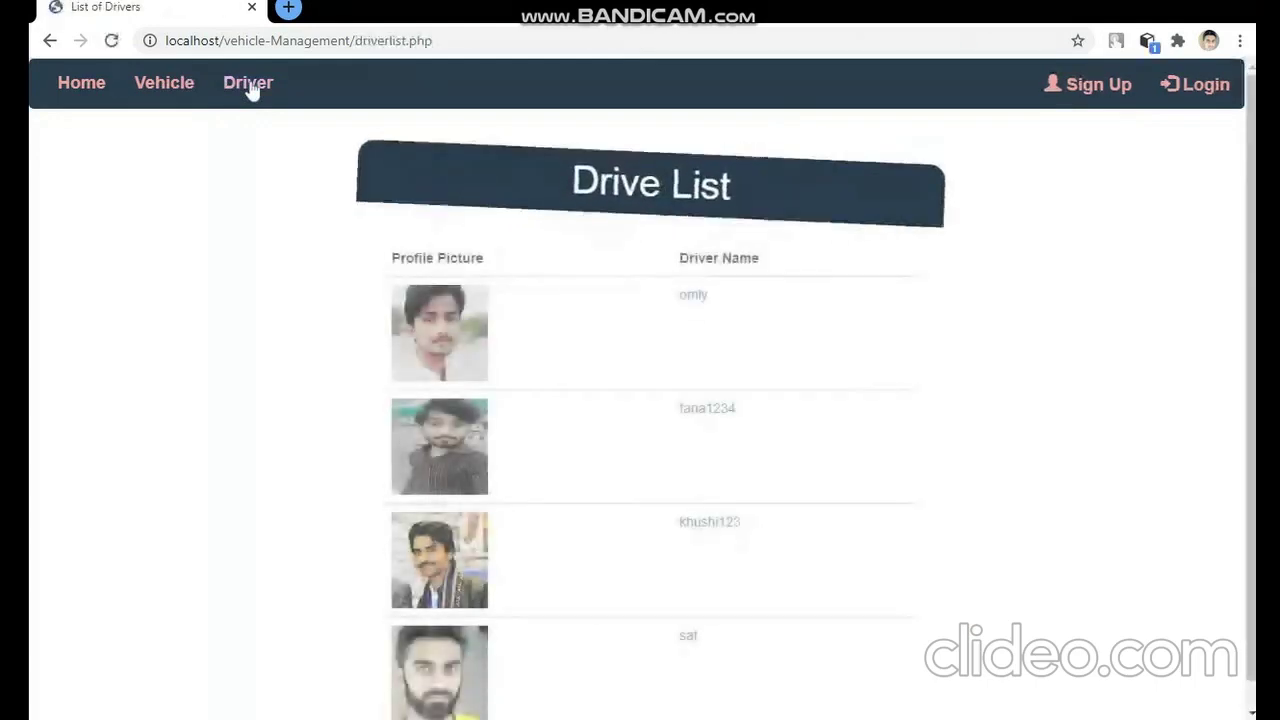
pyautogui.click(80, 84)
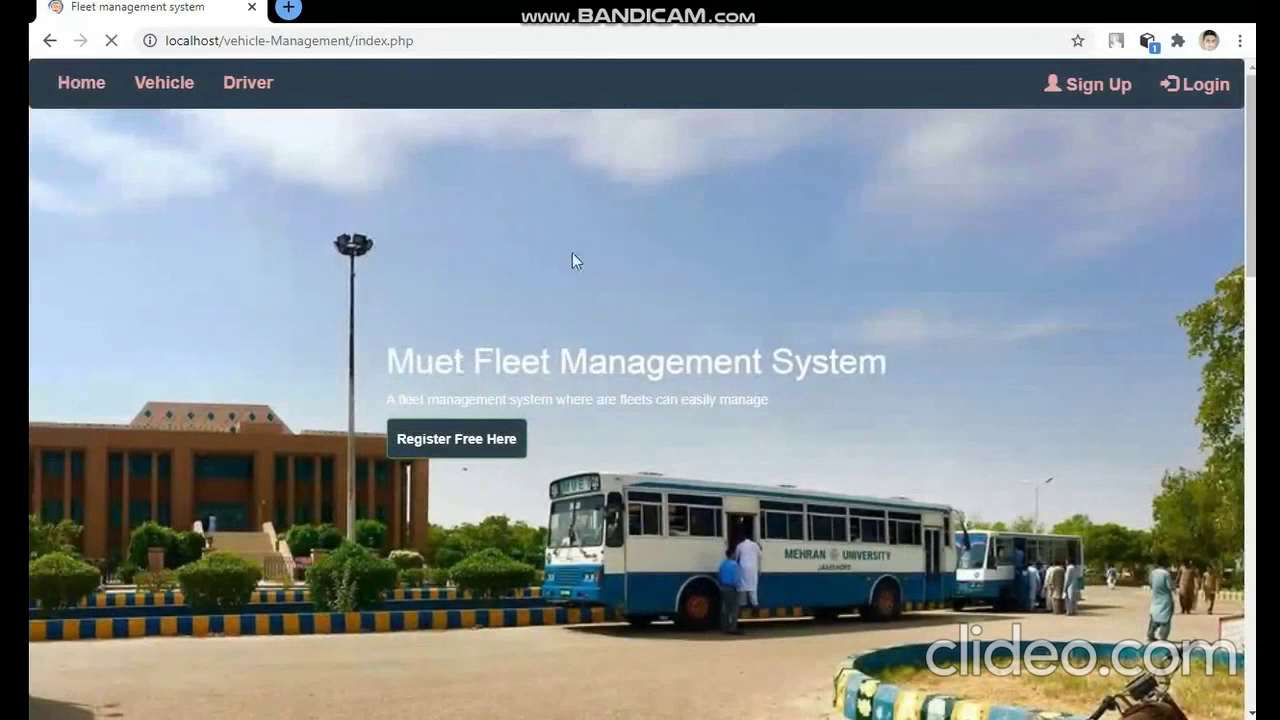
pyautogui.click(1200, 84)
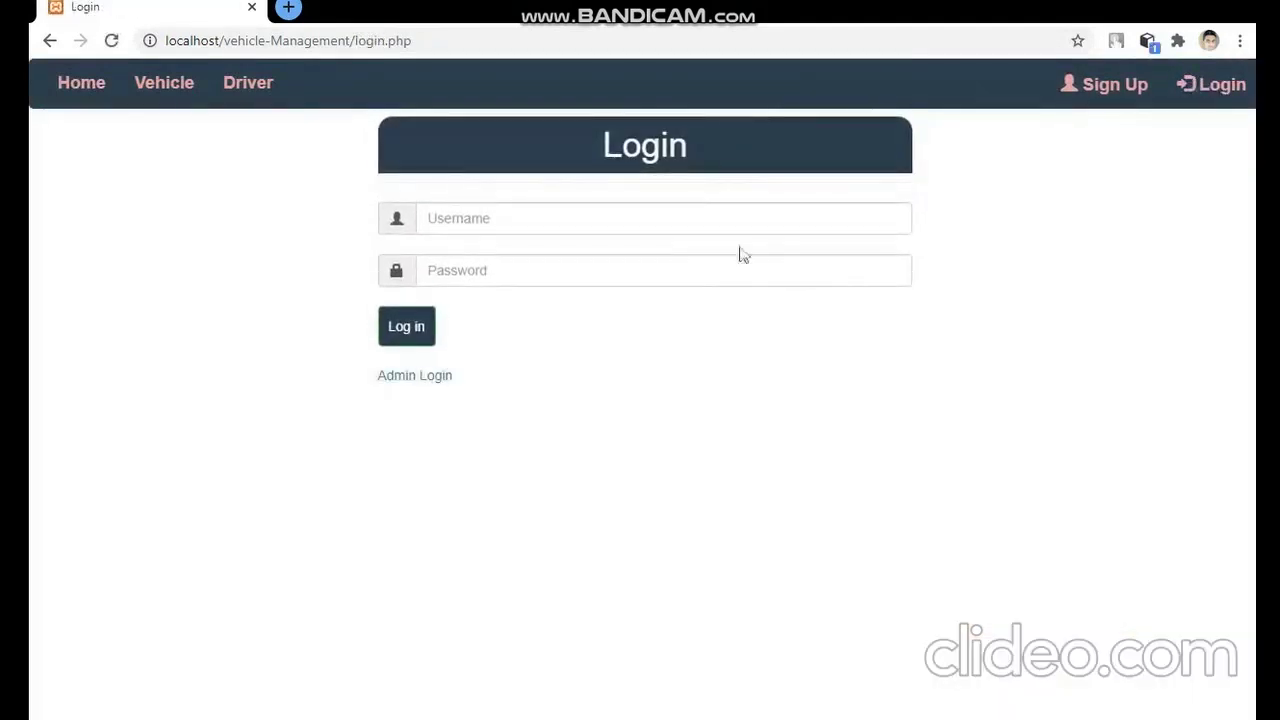
# - Log in as administrator with the saved username and password, then view the Vehicle List
pyautogui.click(421, 378)
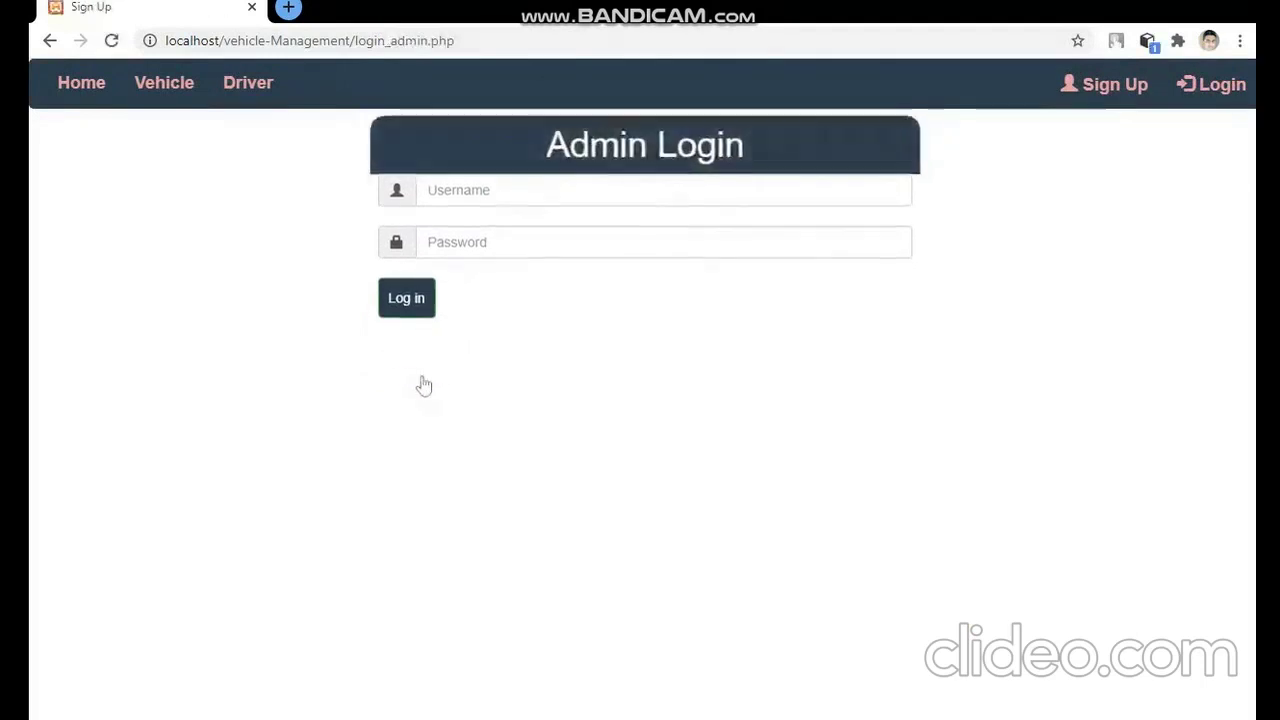
pyautogui.click(500, 218)
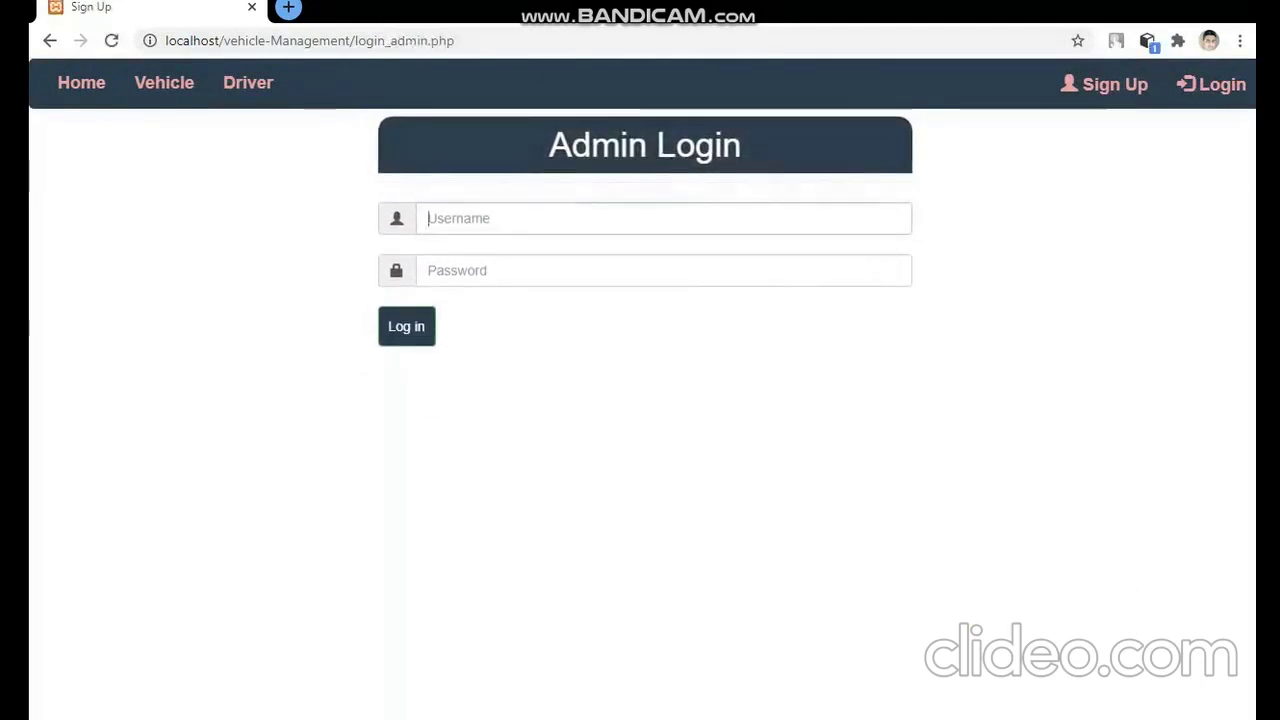
pyautogui.press('Down')
pyautogui.press('Return')
pyautogui.press('Tab')
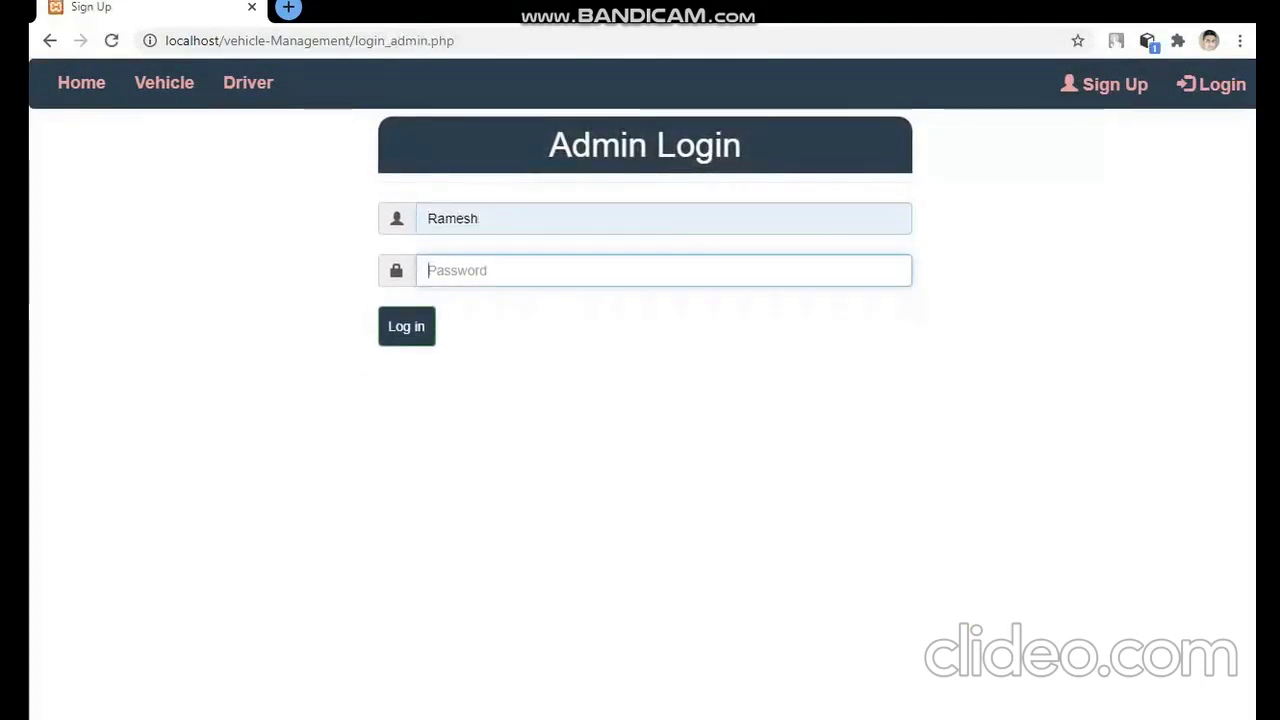
pyautogui.write('12')
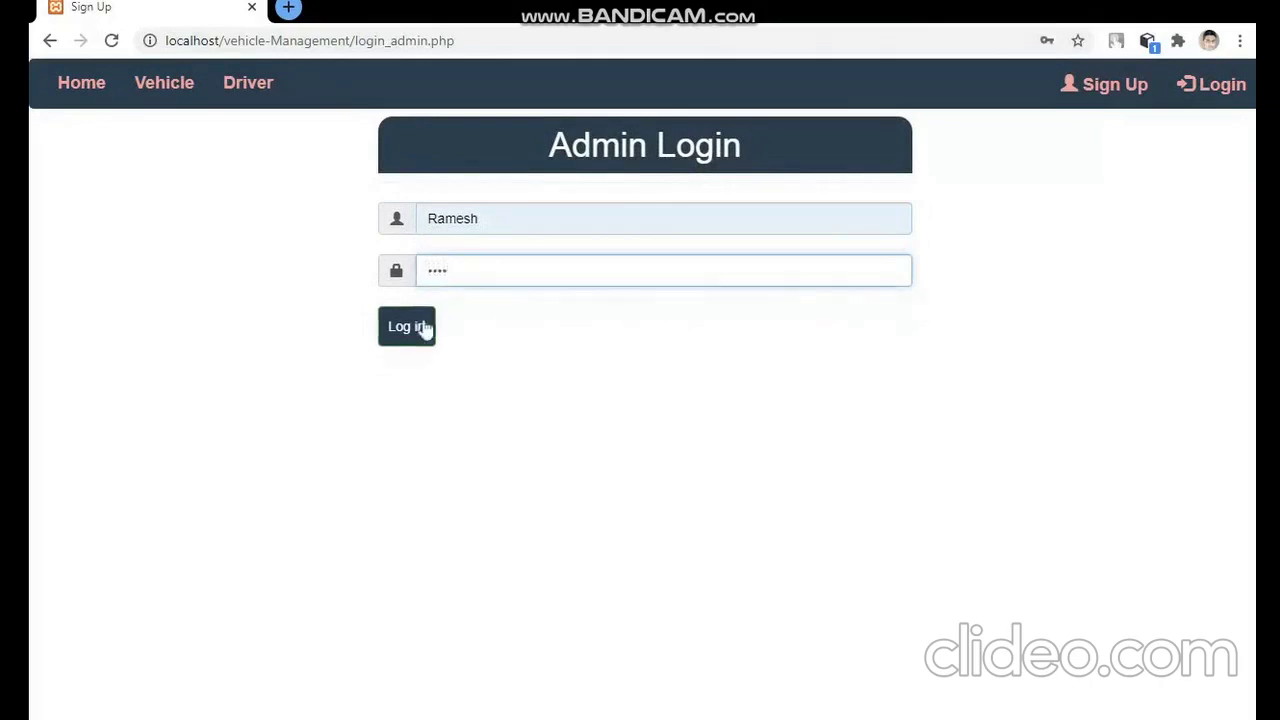
pyautogui.click(421, 330)
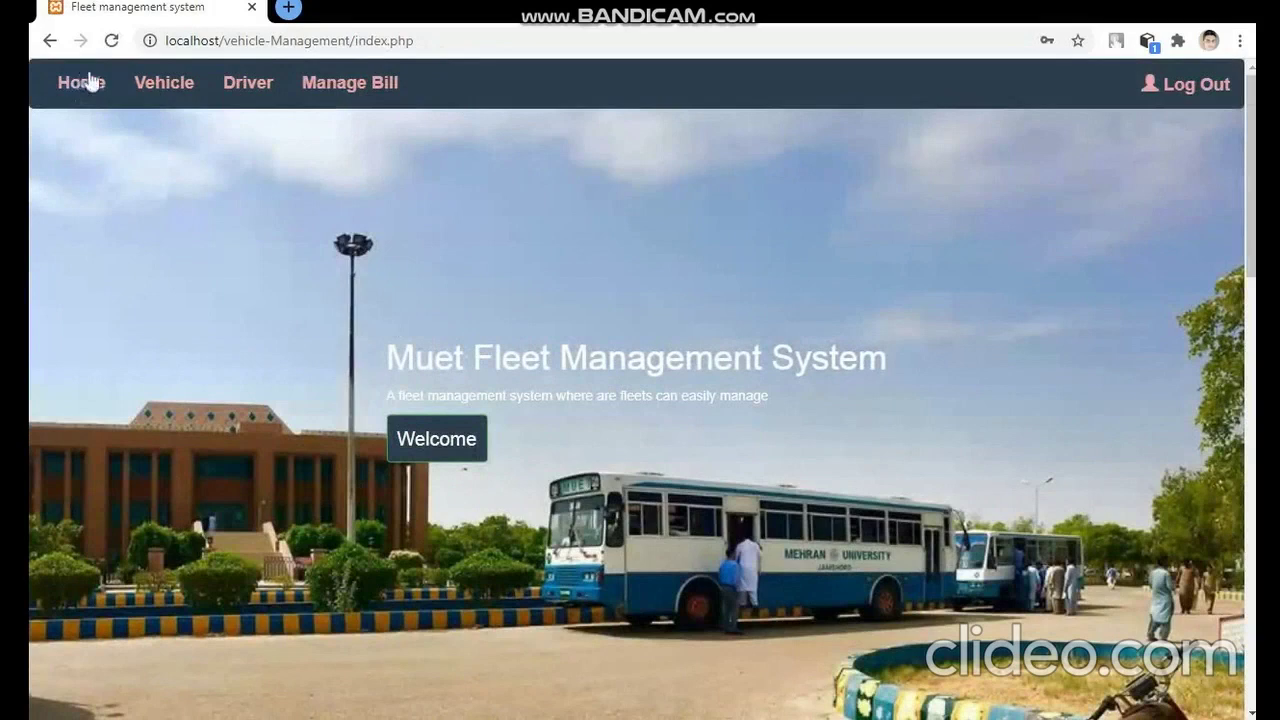
pyautogui.click(146, 85)
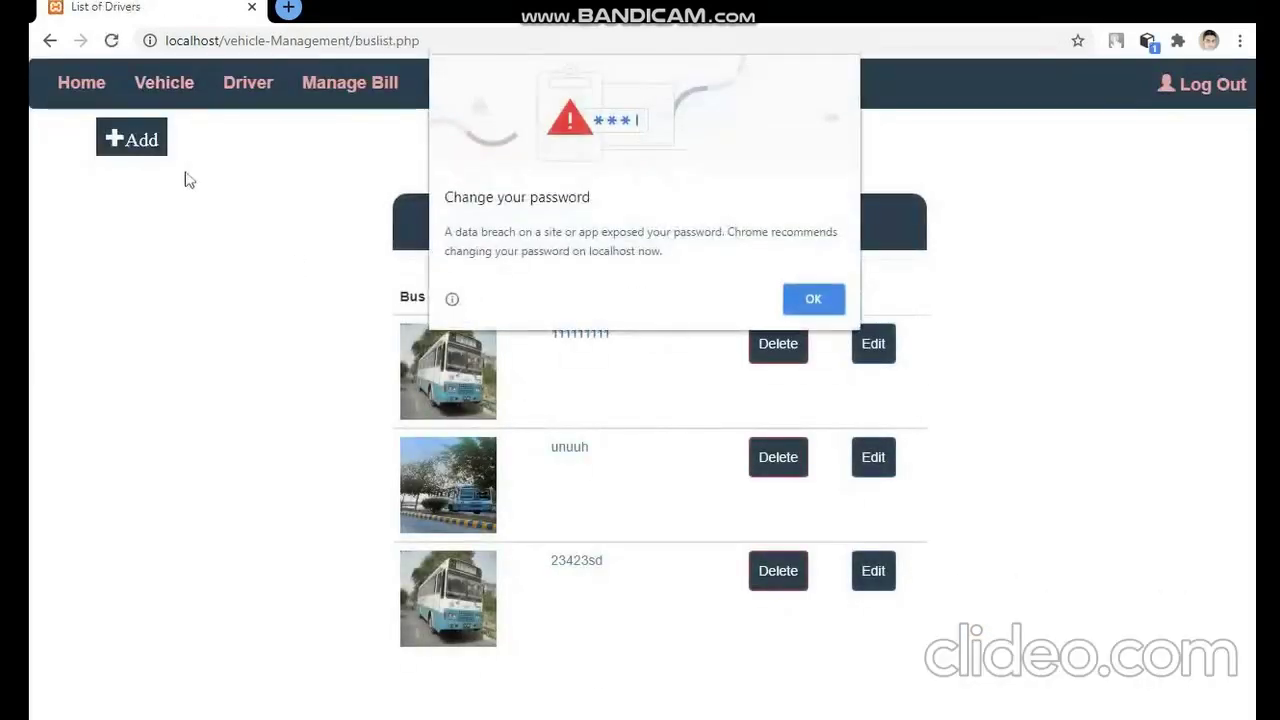
# - Start a new vehicle: registration 1232341f, official-point type, point 34, white, dated 09/02/2020
pyautogui.click(811, 298)
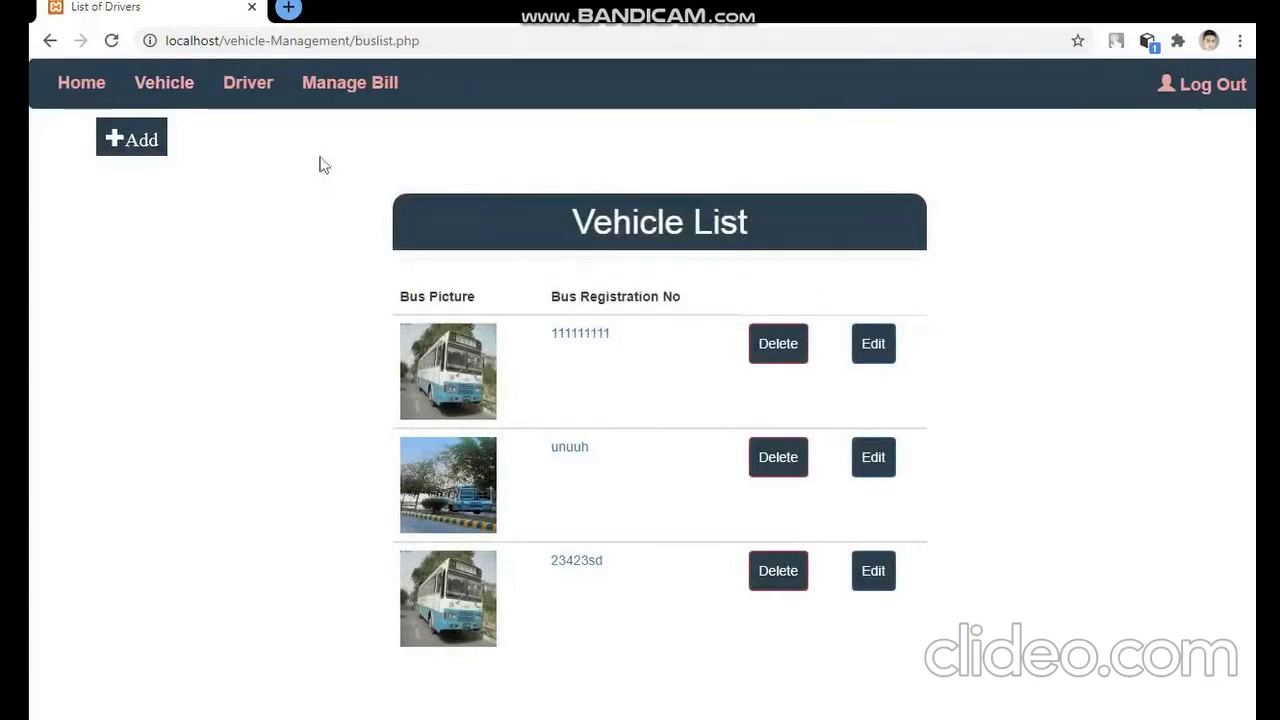
pyautogui.click(143, 148)
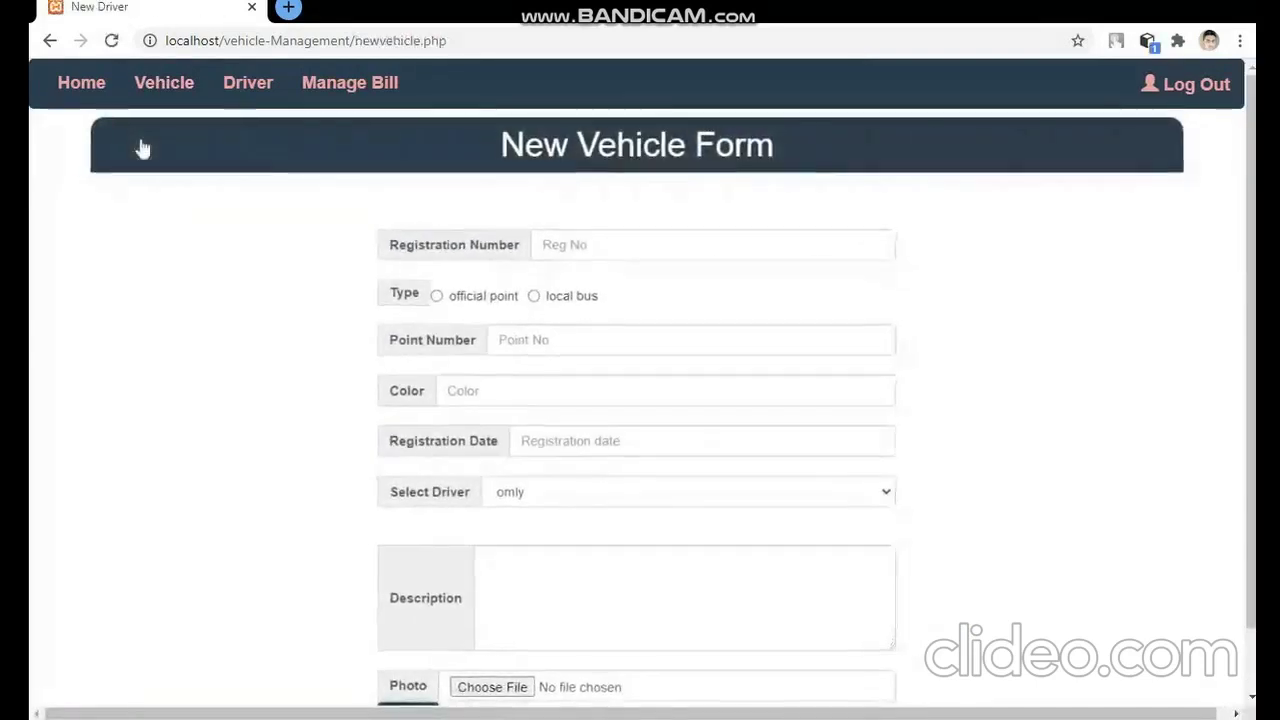
pyautogui.click(541, 237)
pyautogui.write('1232341f')
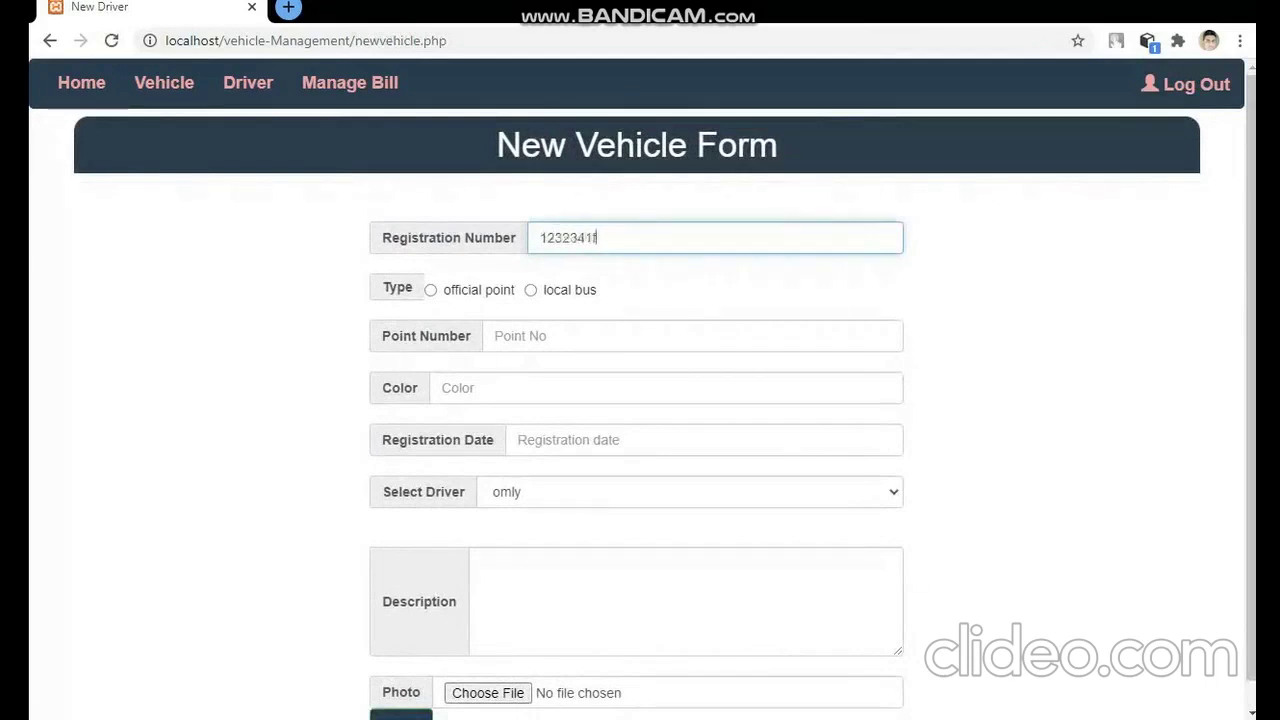
pyautogui.click(530, 290)
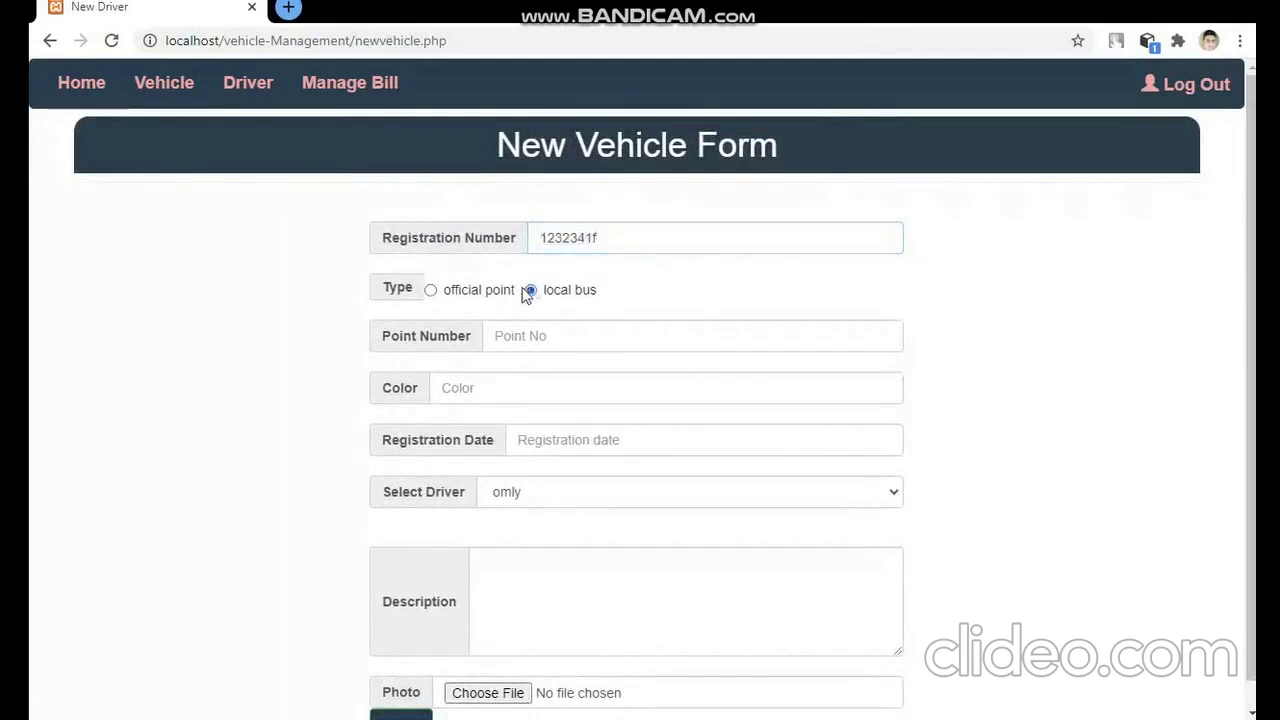
pyautogui.click(508, 336)
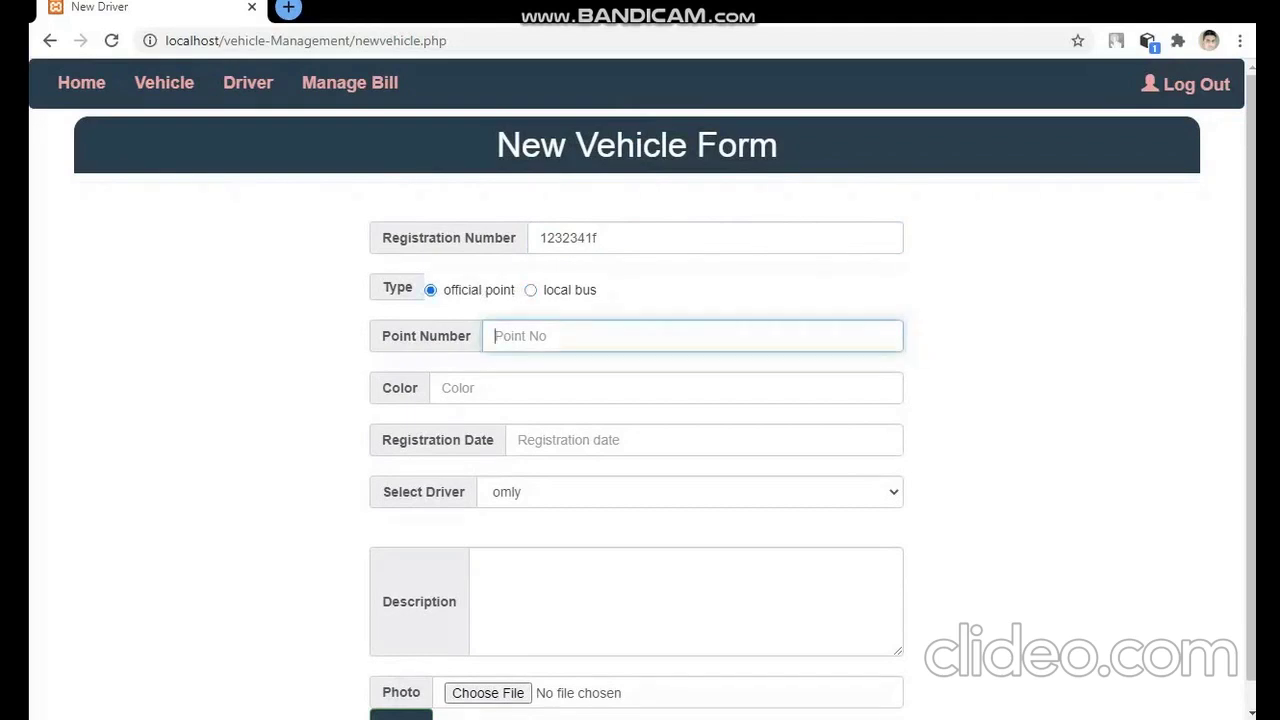
pyautogui.write('34')
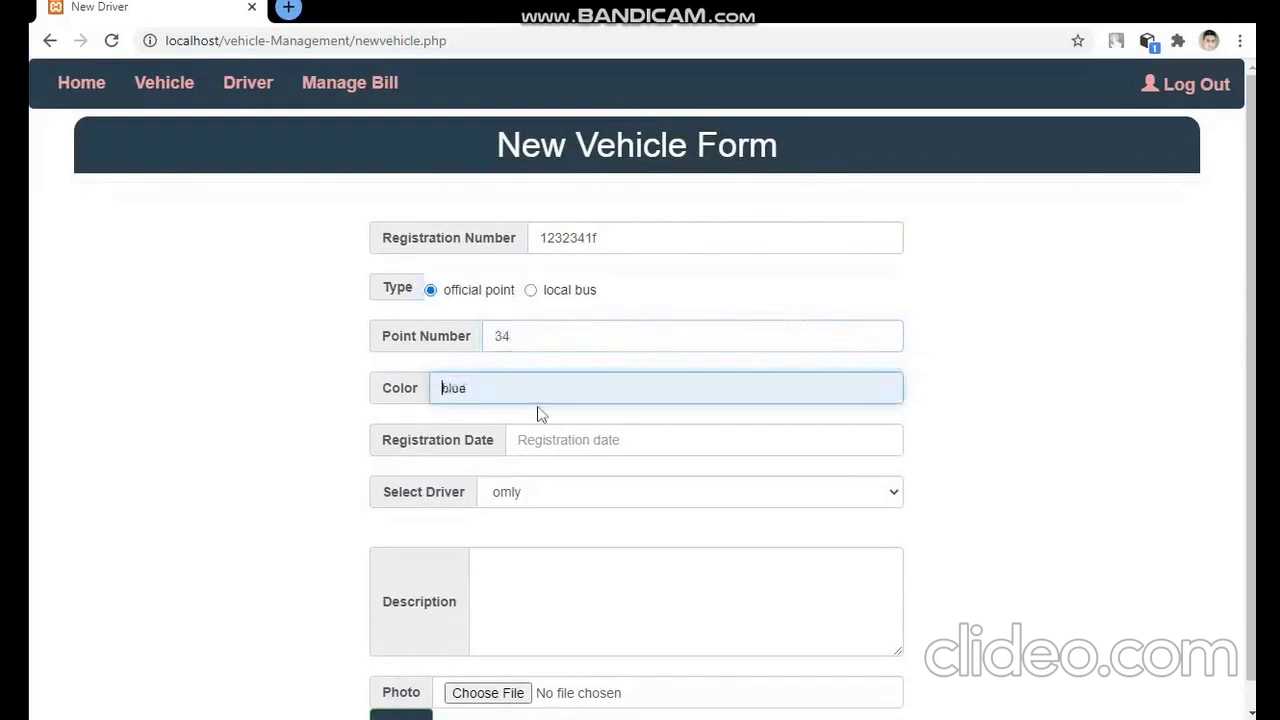
pyautogui.press('Return')
pyautogui.press('Tab')
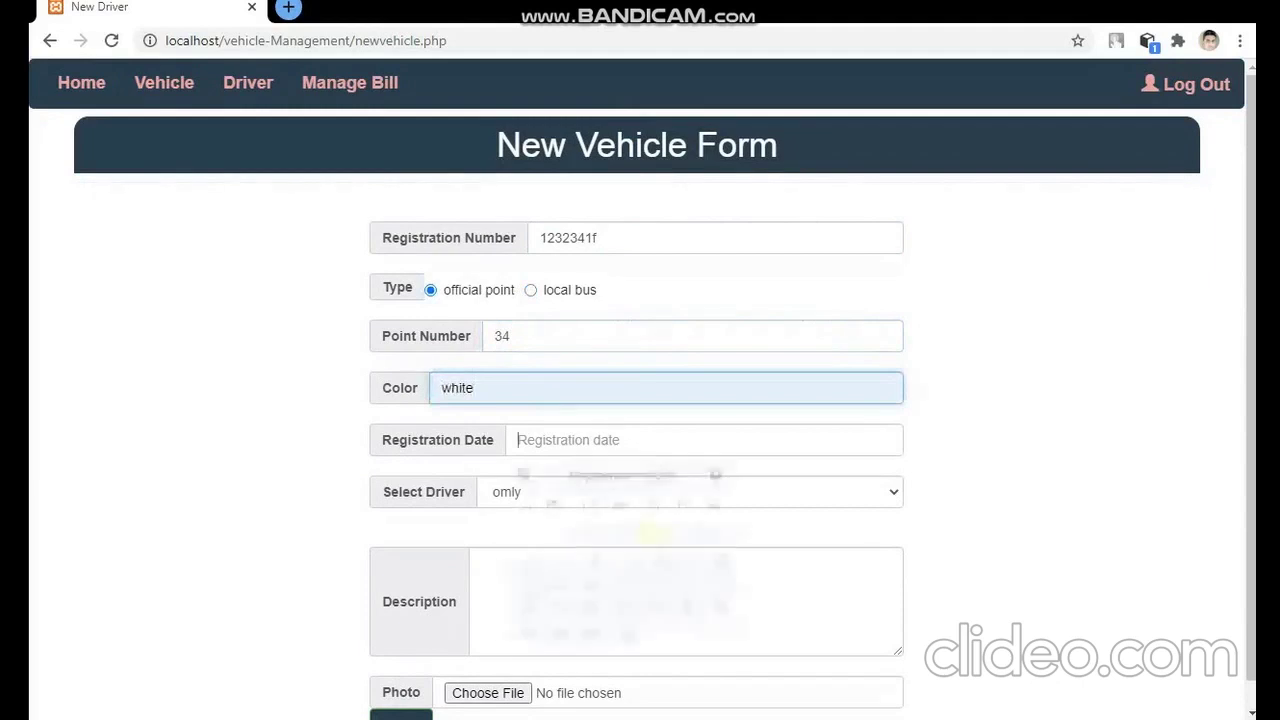
pyautogui.write('32423')
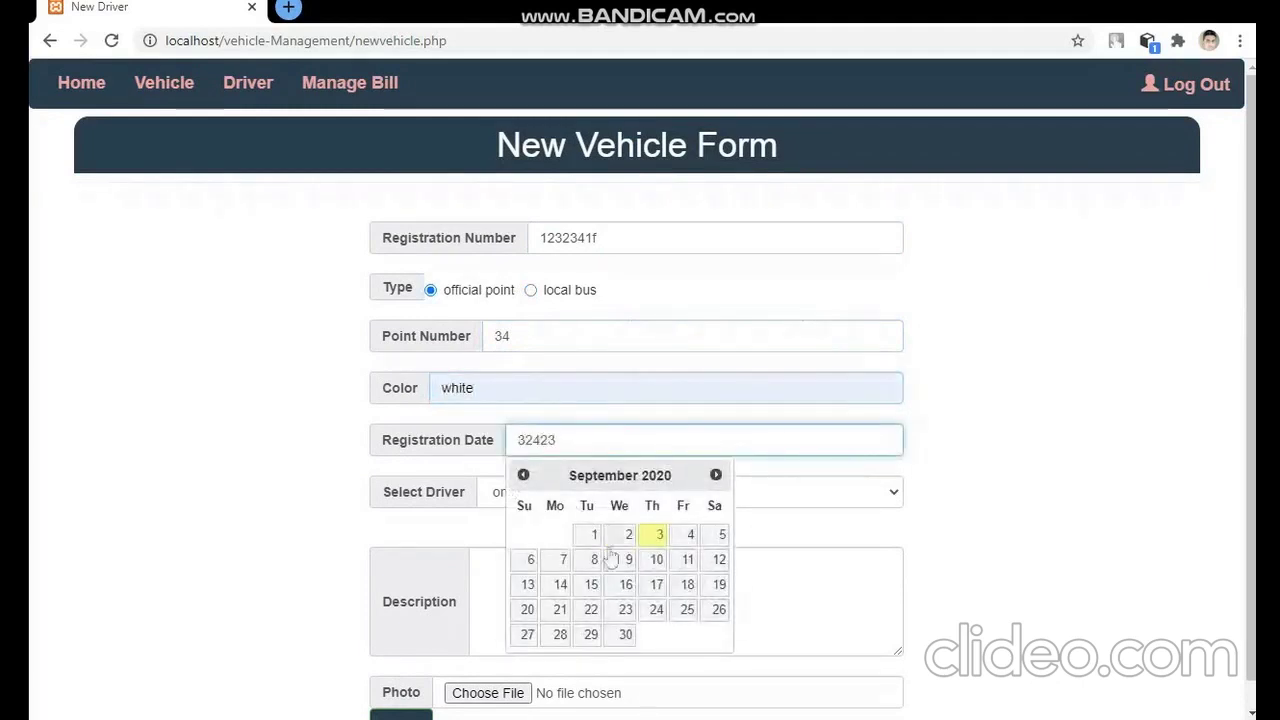
pyautogui.click(617, 538)
# - Assign a driver, add a description and photo 2.jpg, and submit the vehicle
pyautogui.click(564, 498)
pyautogui.press('Down')
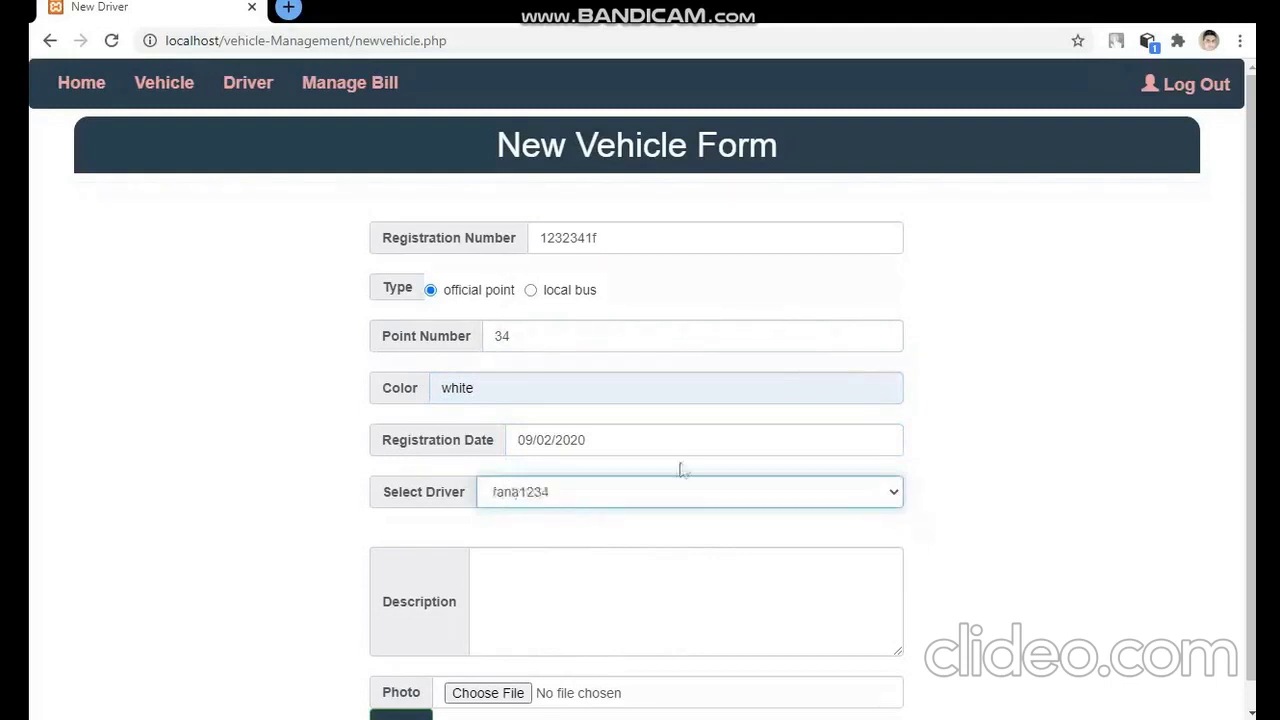
pyautogui.scroll(-1, 1250, 400)
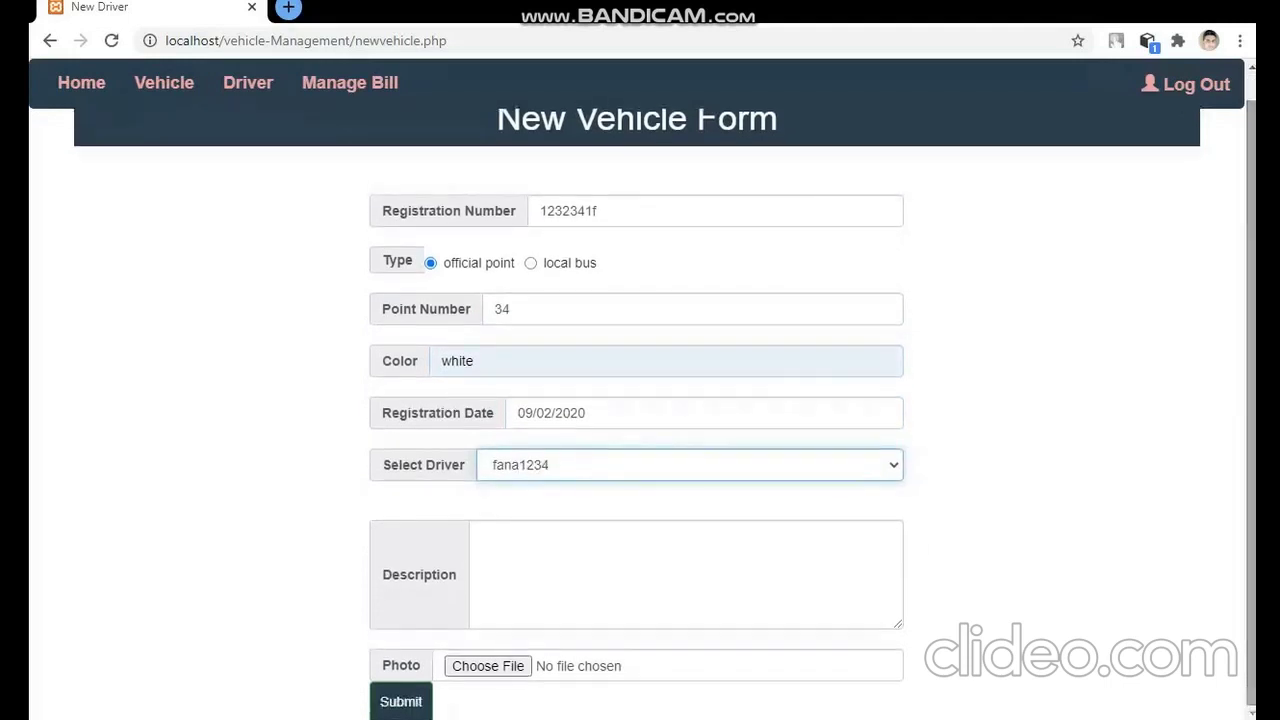
pyautogui.click(686, 572)
pyautogui.write('e')
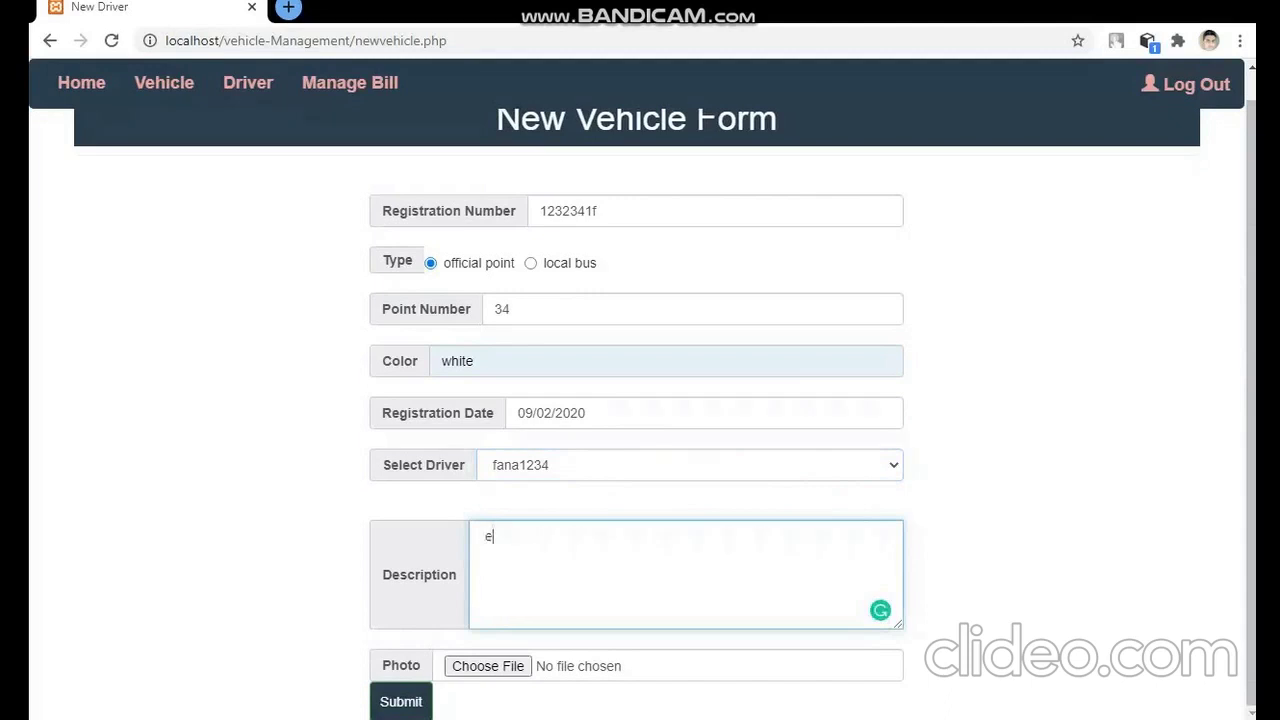
pyautogui.write('rfe')
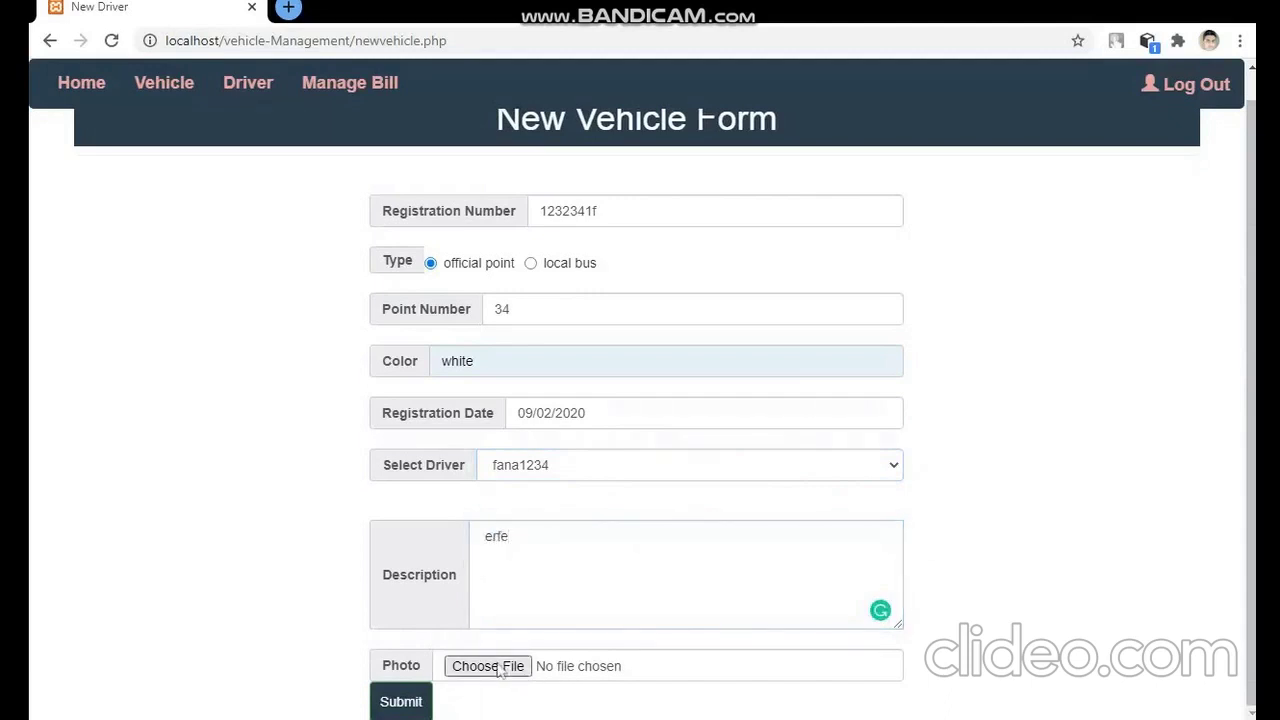
pyautogui.click(498, 670)
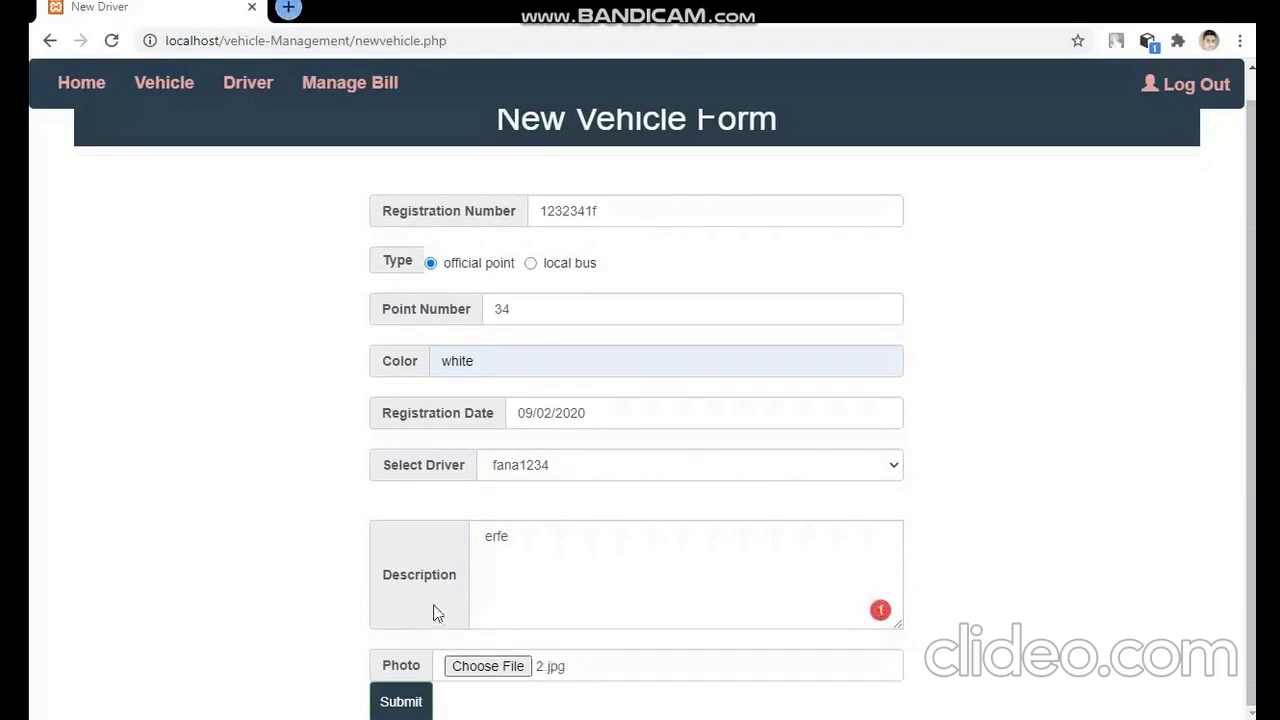
pyautogui.click(417, 702)
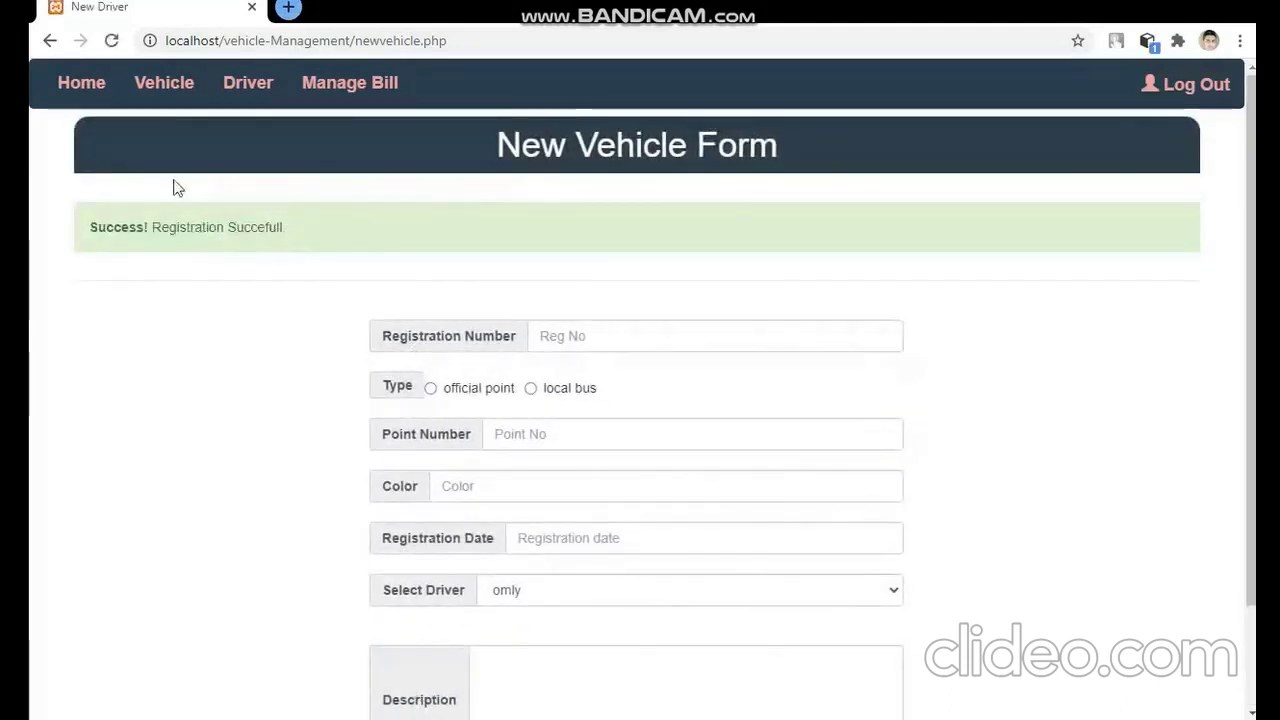
# - Delete vehicle 111111111 from the vehicle list and confirm the deletion
pyautogui.click(248, 84)
pyautogui.click(164, 84)
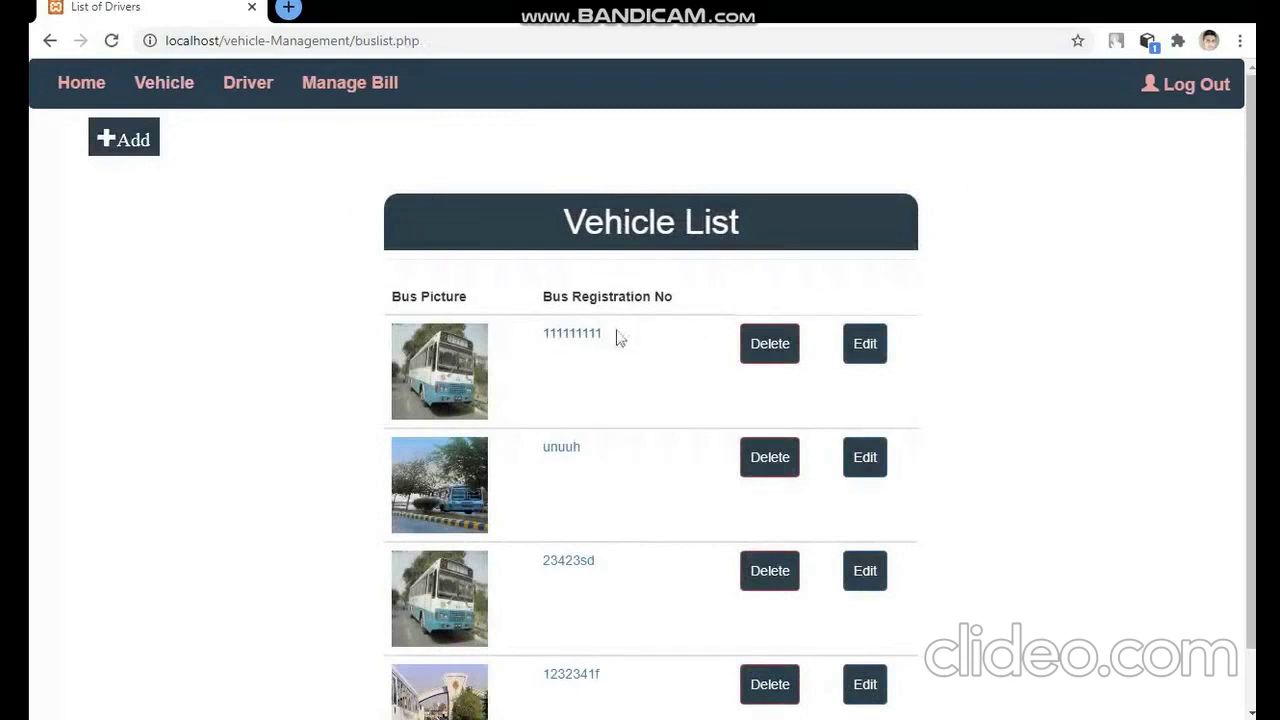
pyautogui.moveTo(618, 338); pyautogui.dragTo(548, 334)
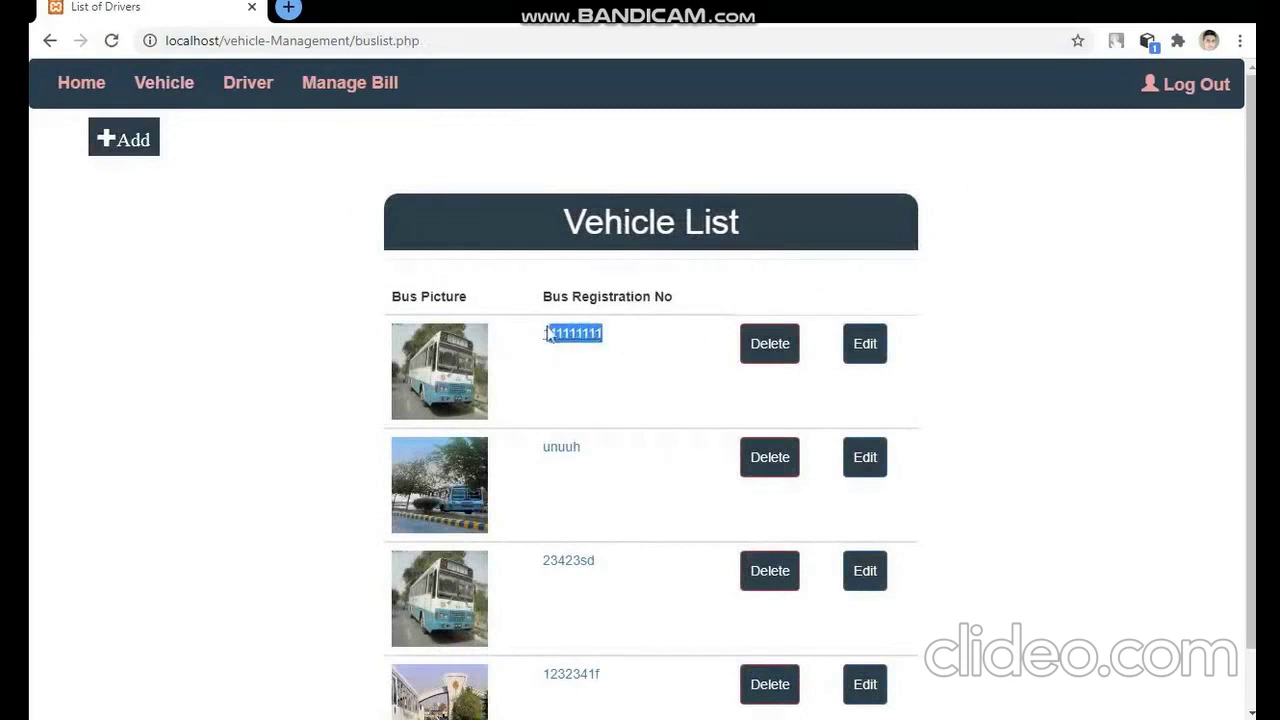
pyautogui.click(772, 347)
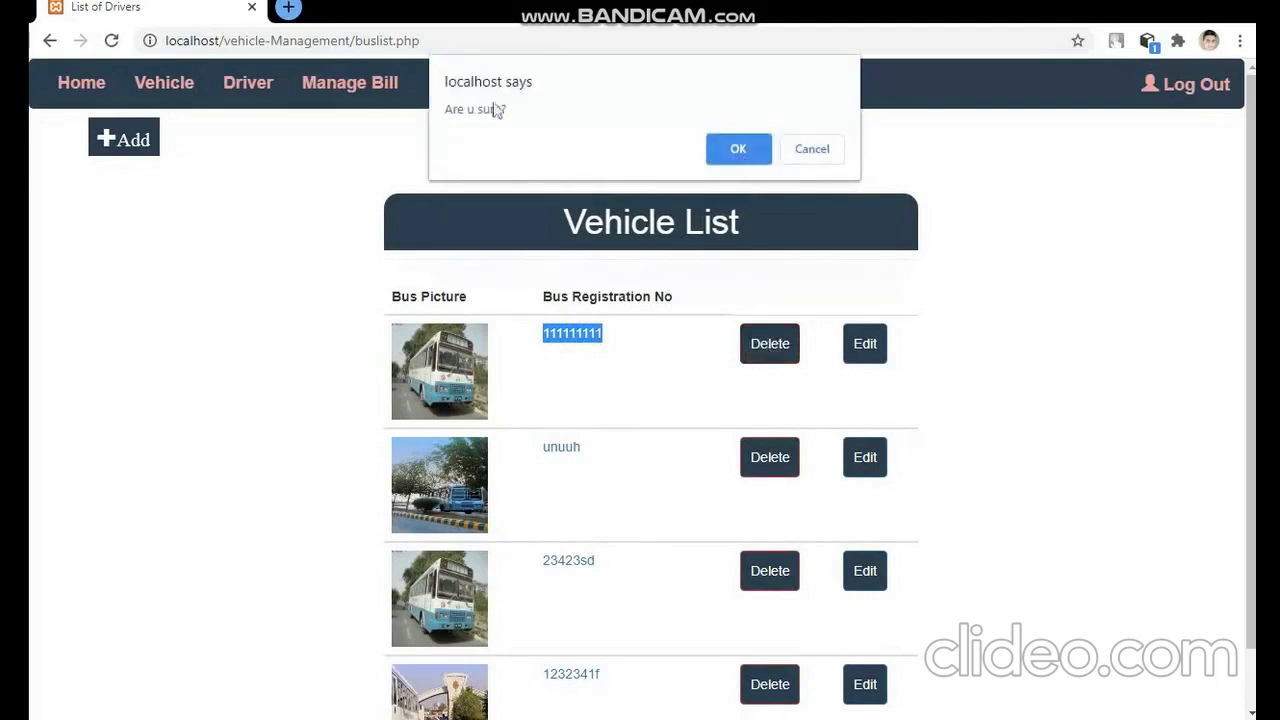
pyautogui.click(737, 150)
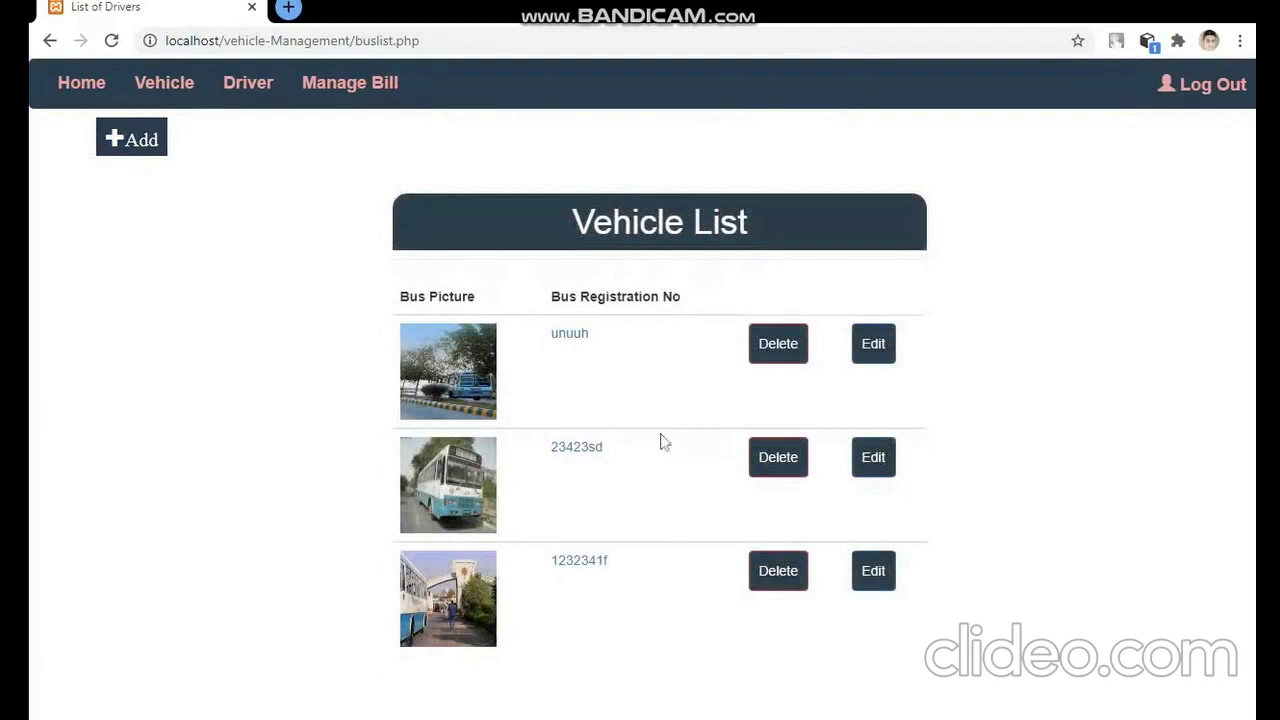
pyautogui.moveTo(617, 345); pyautogui.dragTo(549, 335)
# - Edit vehicle unuuh, changing its registration to 23423423df and colour to blue
pyautogui.click(873, 345)
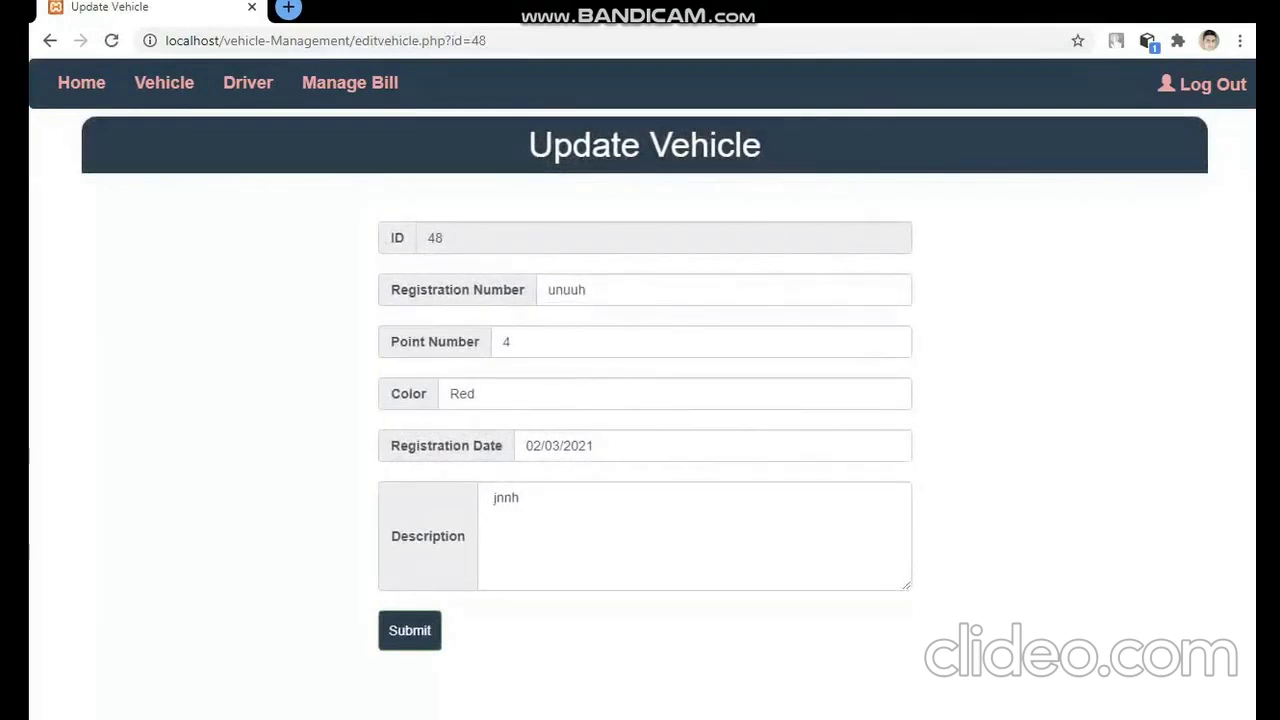
pyautogui.moveTo(586, 290); pyautogui.dragTo(550, 290)
pyautogui.write('2')
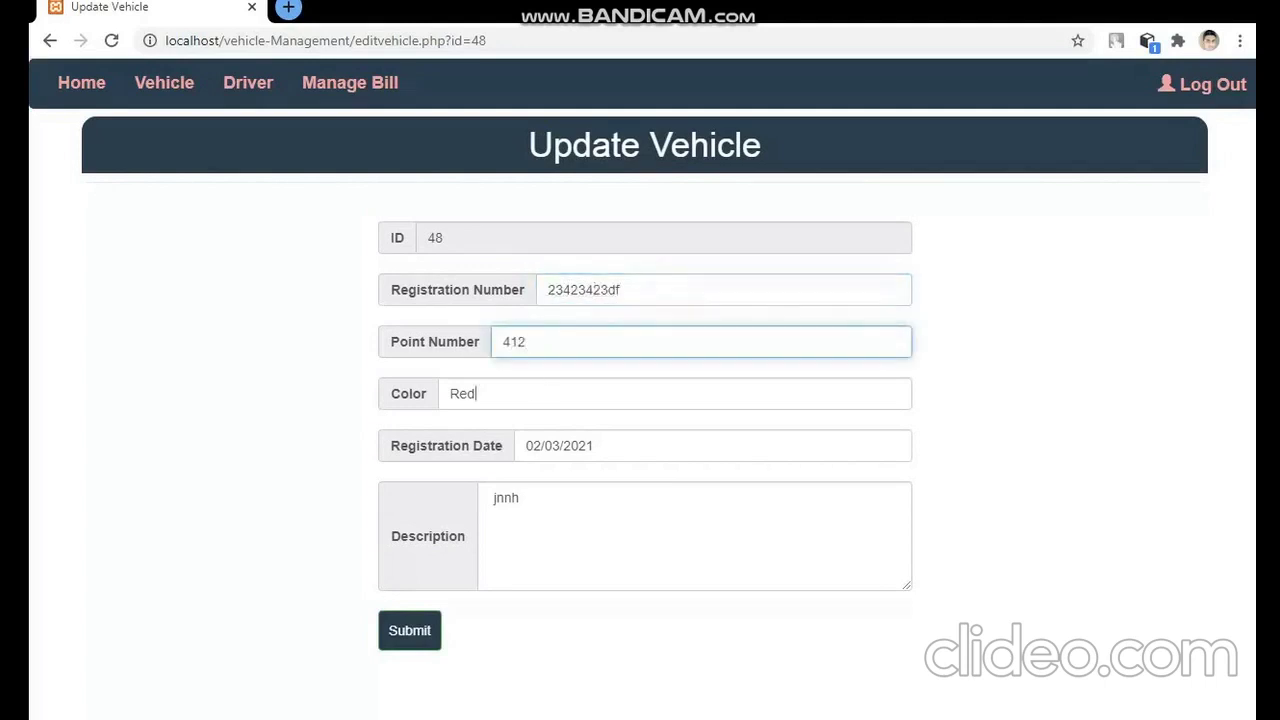
pyautogui.press('Down')
pyautogui.press('Down')
pyautogui.press('Up')
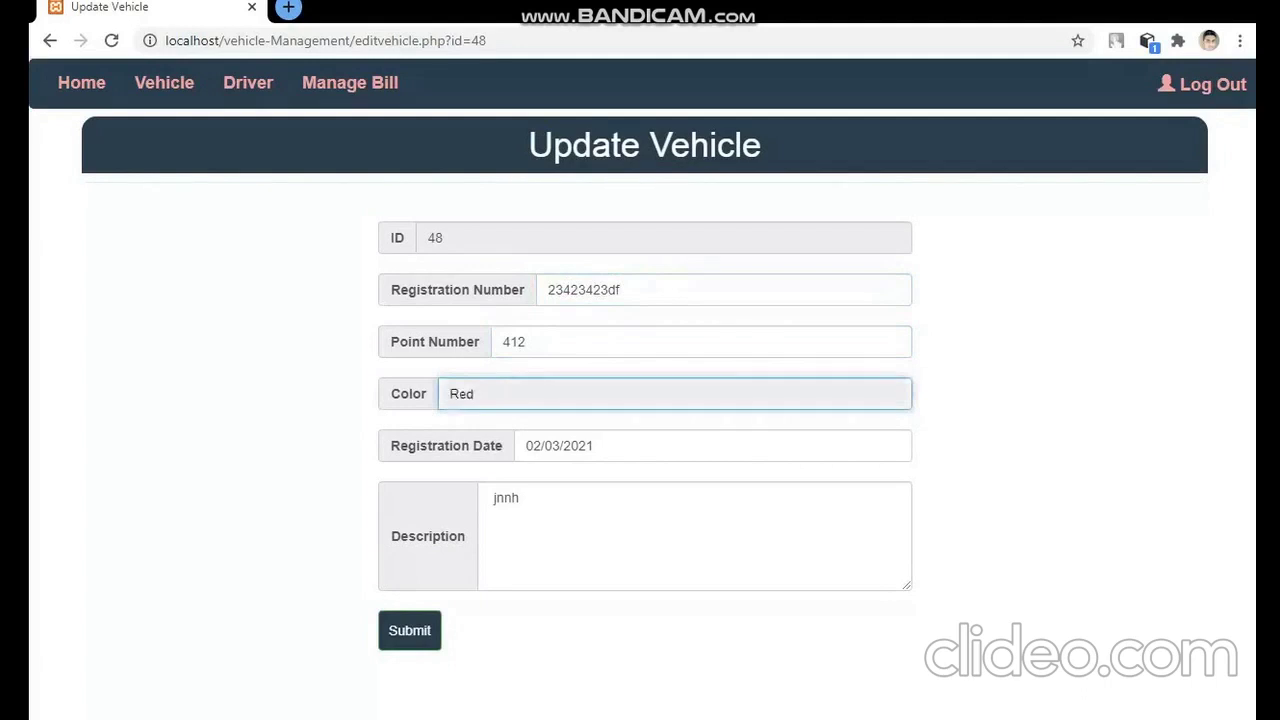
pyautogui.press('Escape')
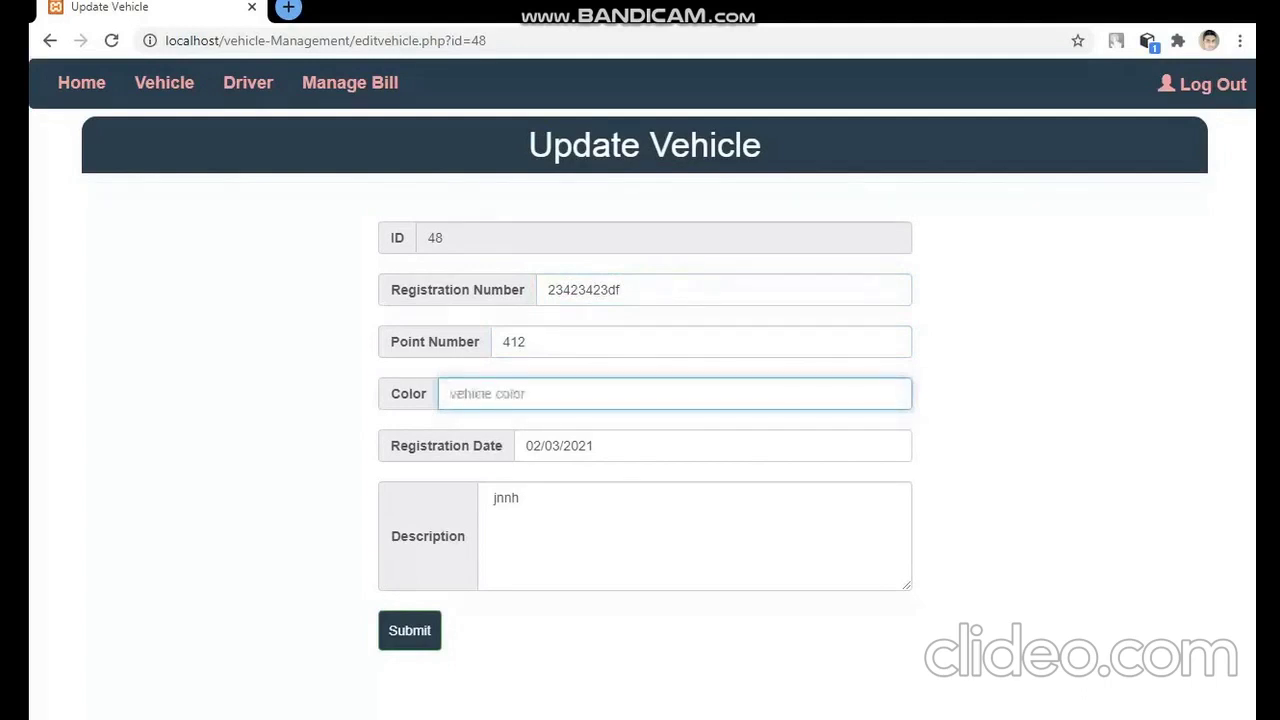
pyautogui.write('blue')
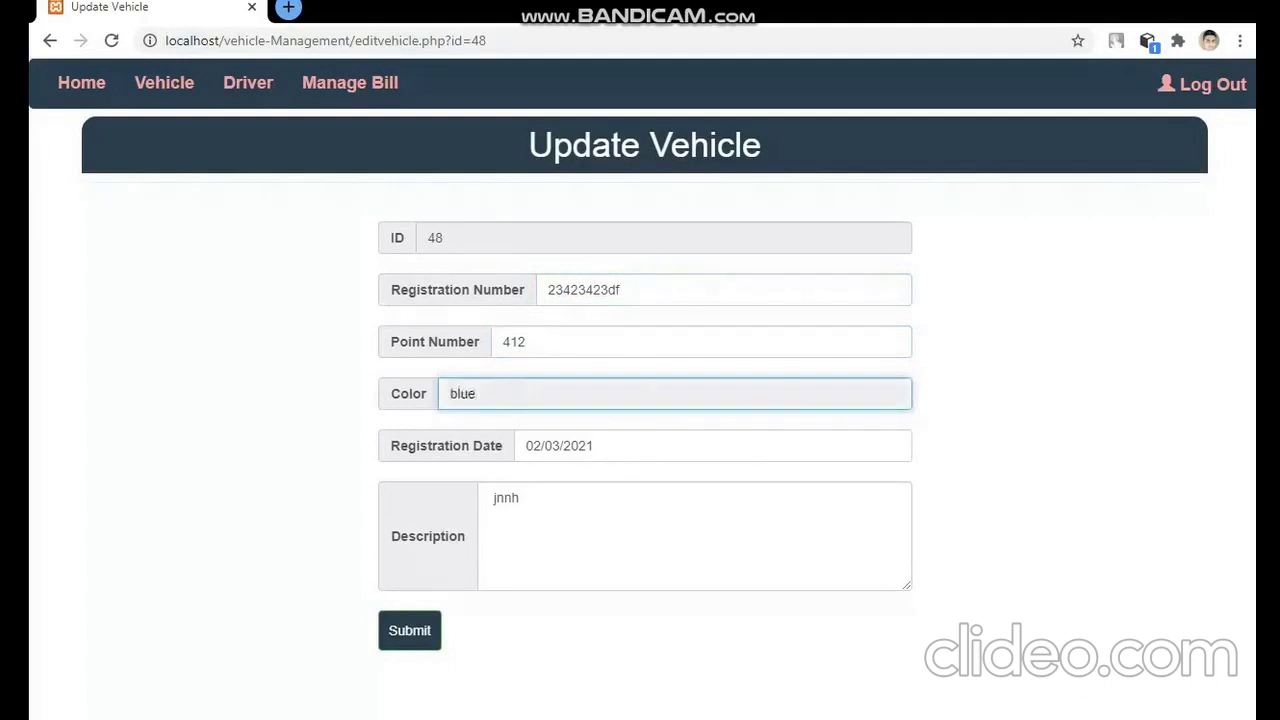
# - Set the registration date to 02/12/2021 and description 'this is muet point', then save
pyautogui.click(598, 446)
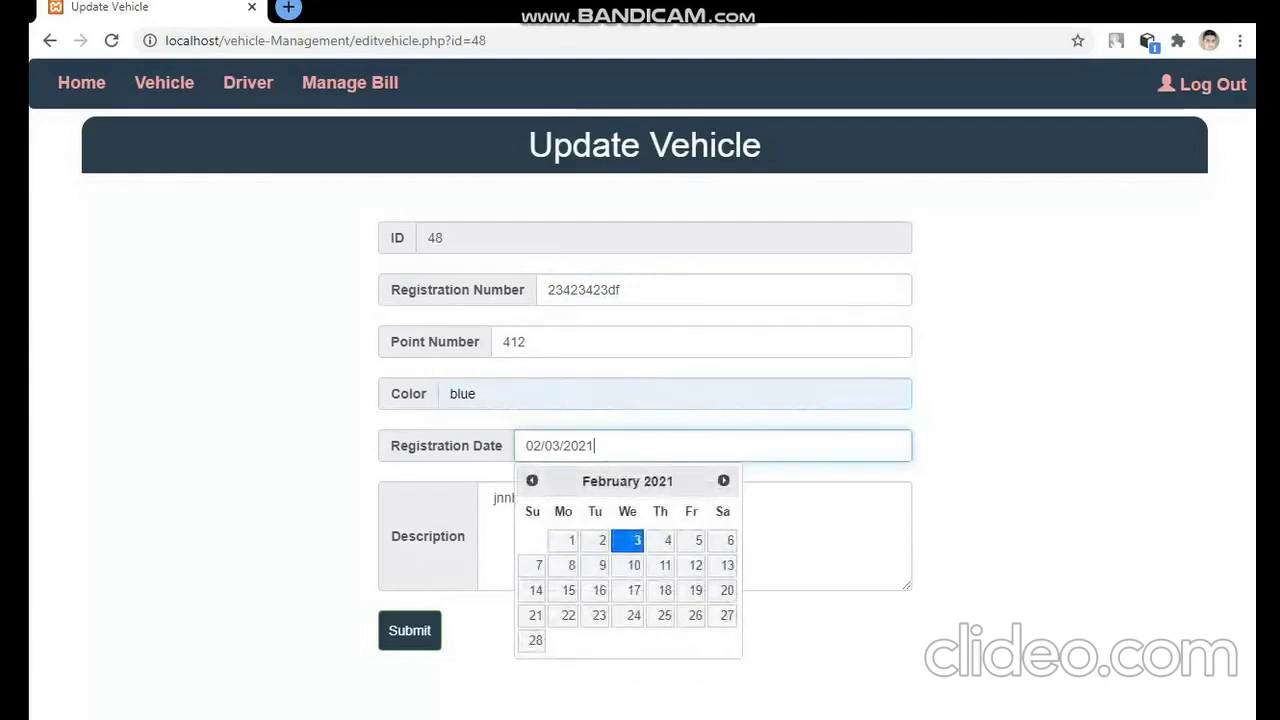
pyautogui.click(696, 566)
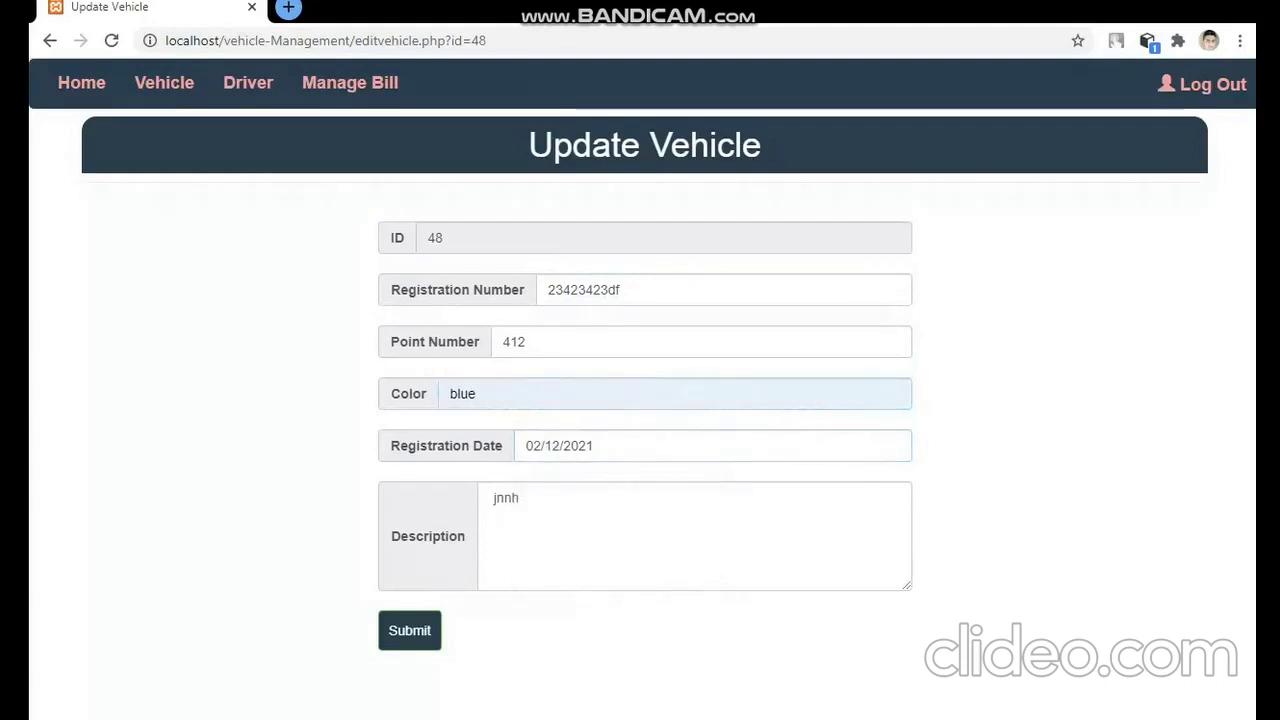
pyautogui.click(889, 571)
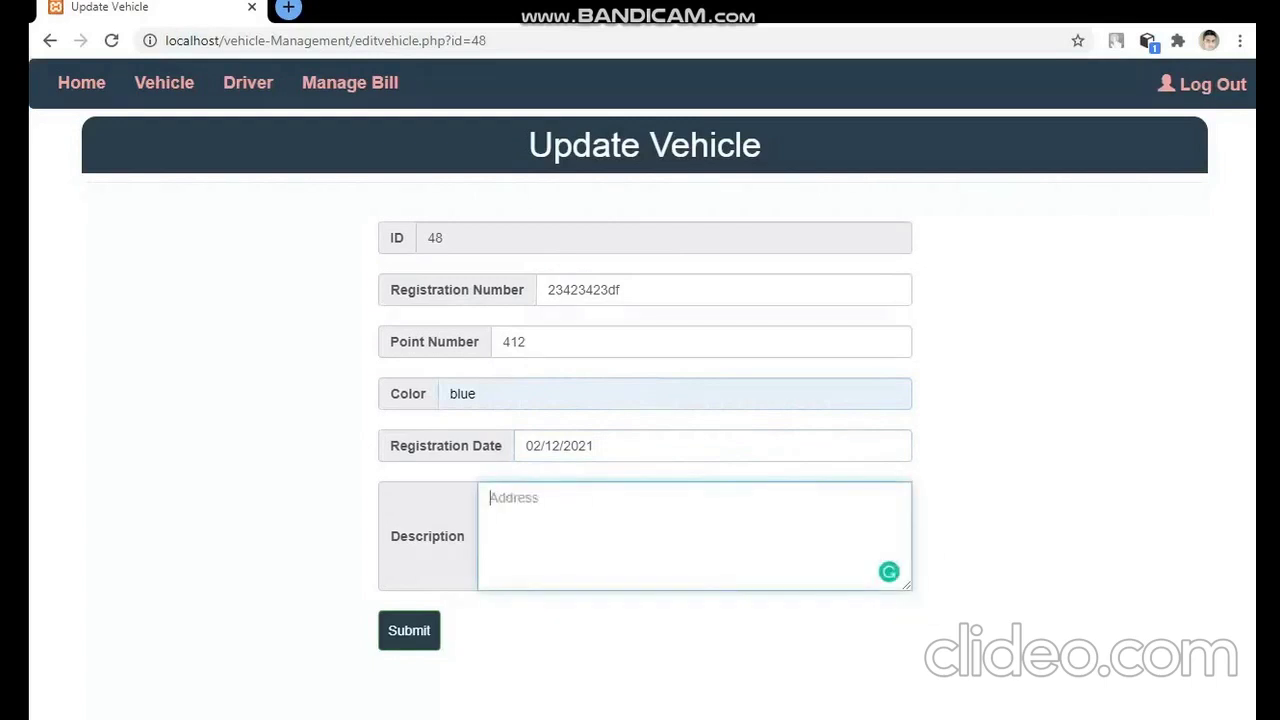
pyautogui.write('this is muet point')
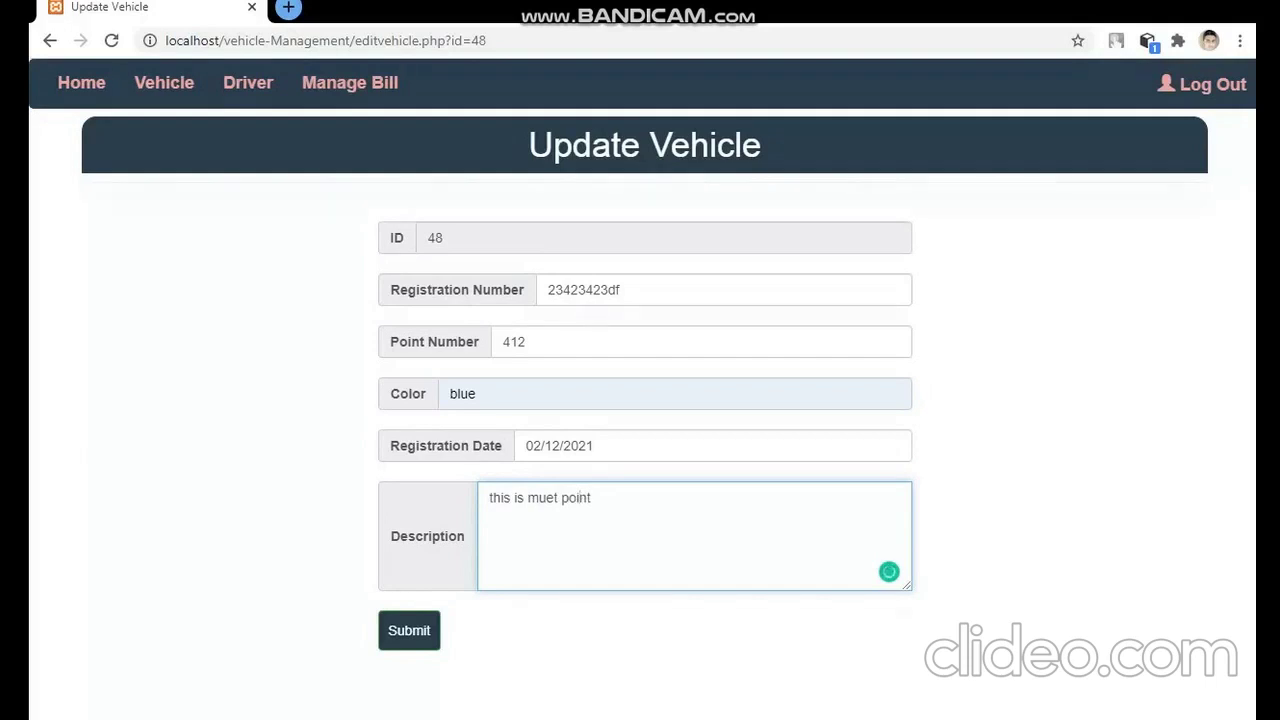
pyautogui.click(423, 634)
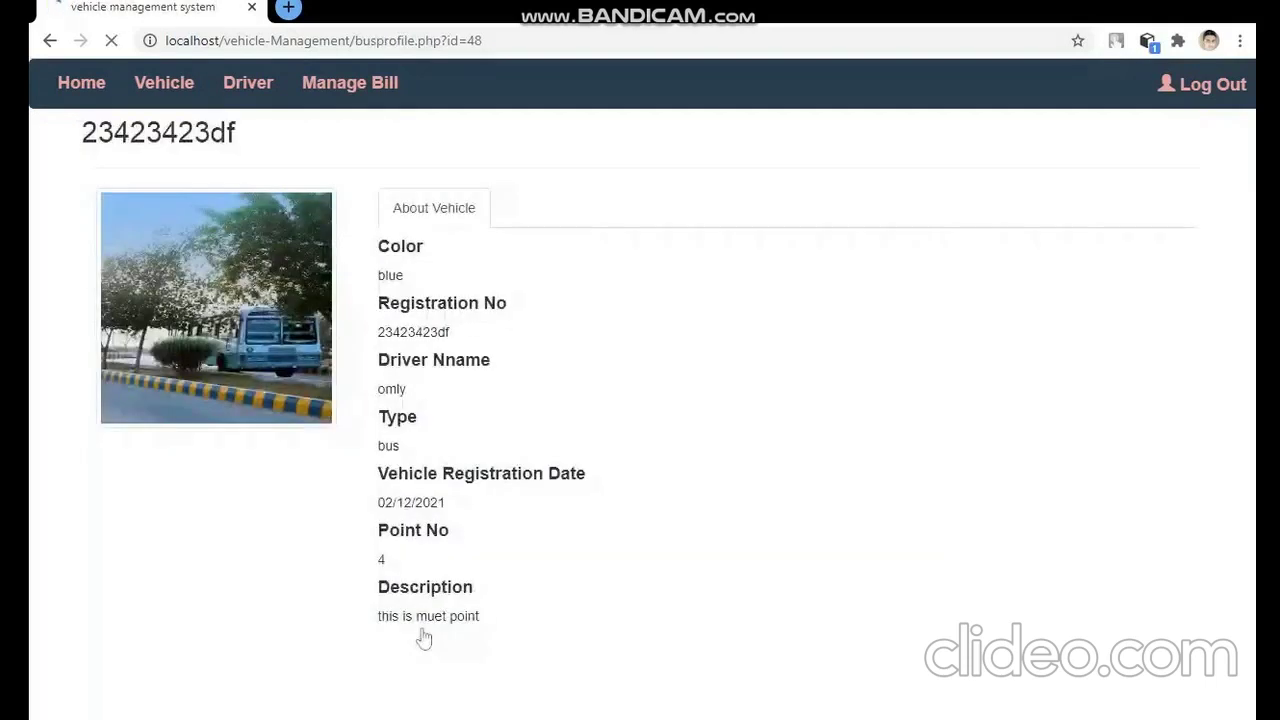
# - Review vehicle 23423423df's updated colour and description, reopening it from the vehicle list, then view drivers
pyautogui.moveTo(531, 277); pyautogui.dragTo(500, 523)
pyautogui.click(500, 523)
pyautogui.moveTo(482, 616); pyautogui.dragTo(350, 626)
pyautogui.click(389, 222)
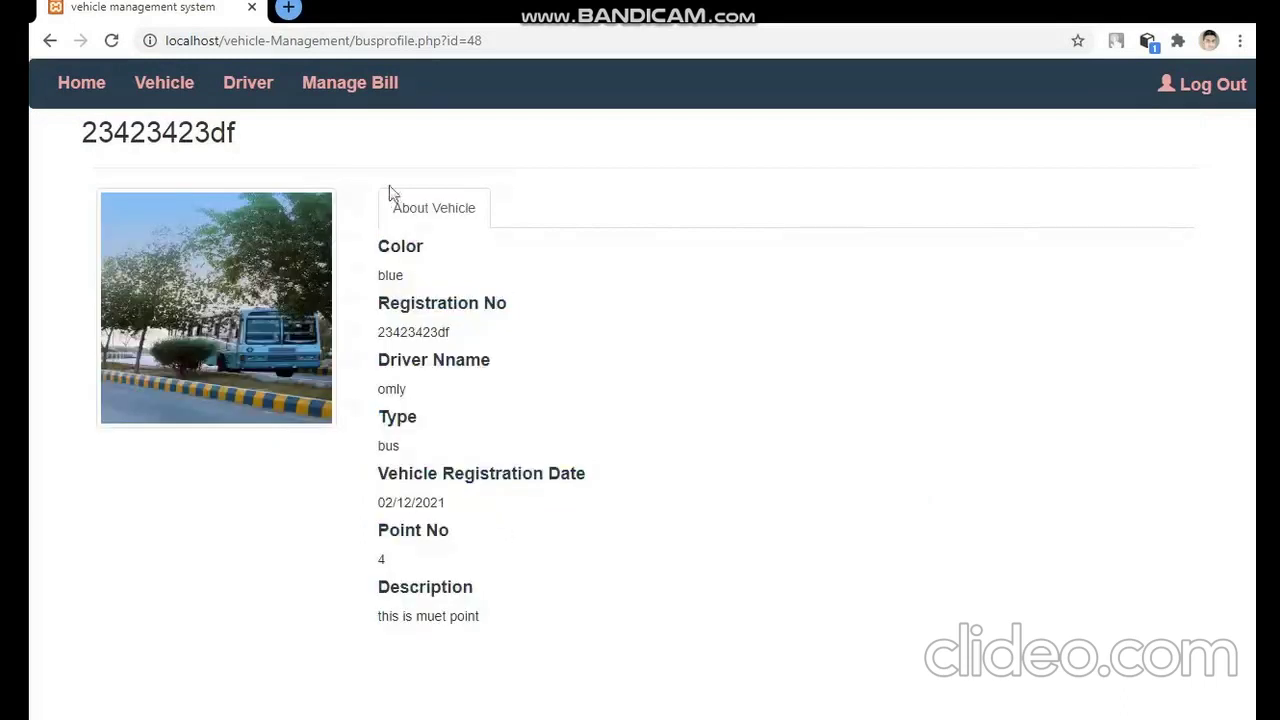
pyautogui.click(157, 84)
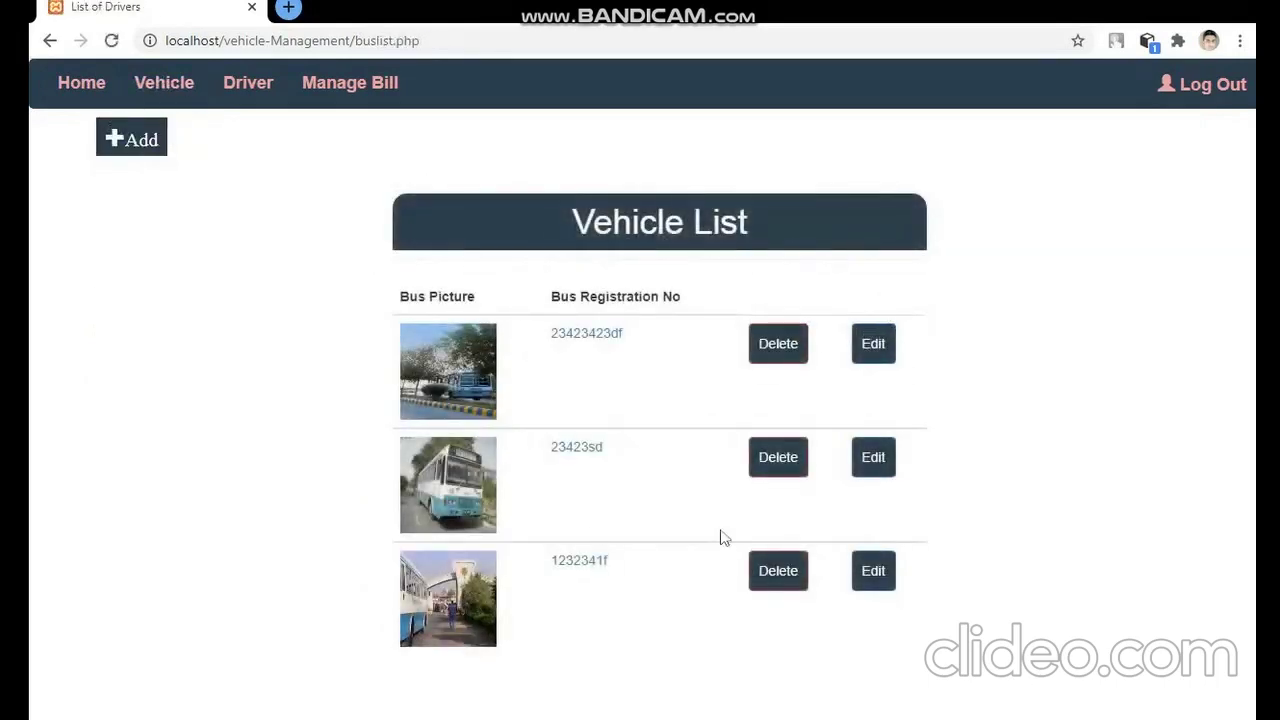
pyautogui.click(578, 336)
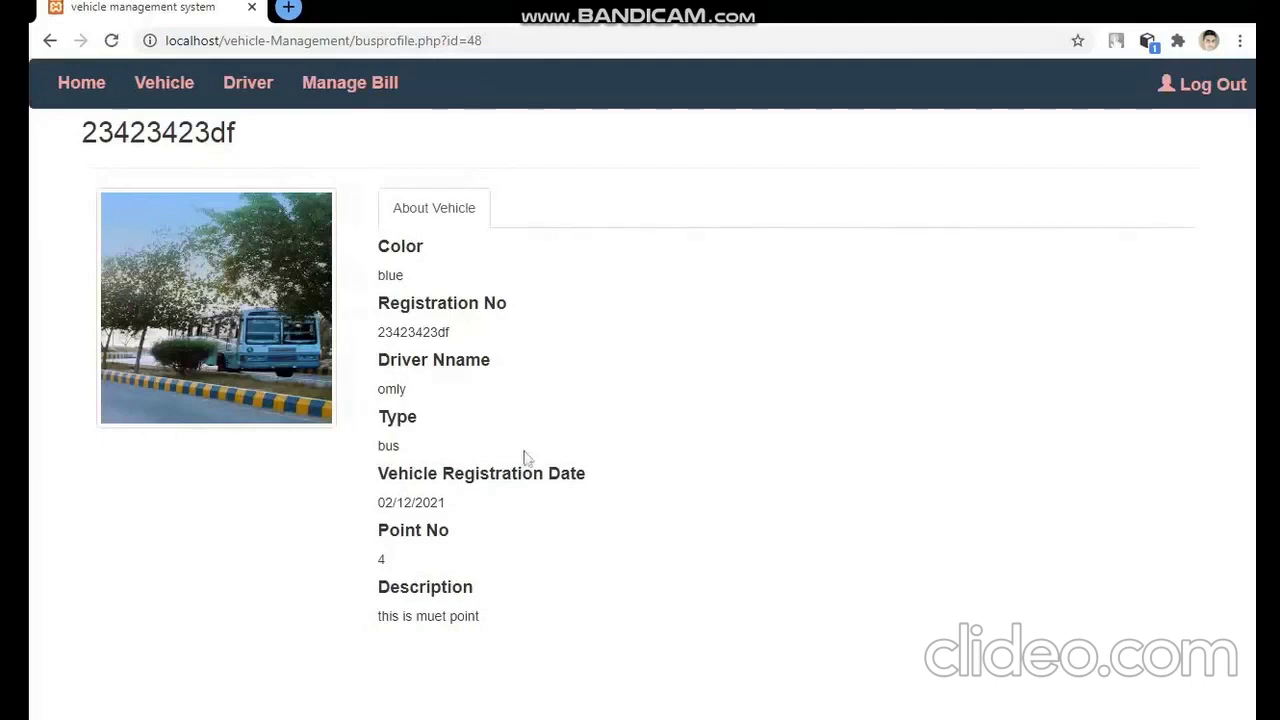
pyautogui.click(250, 86)
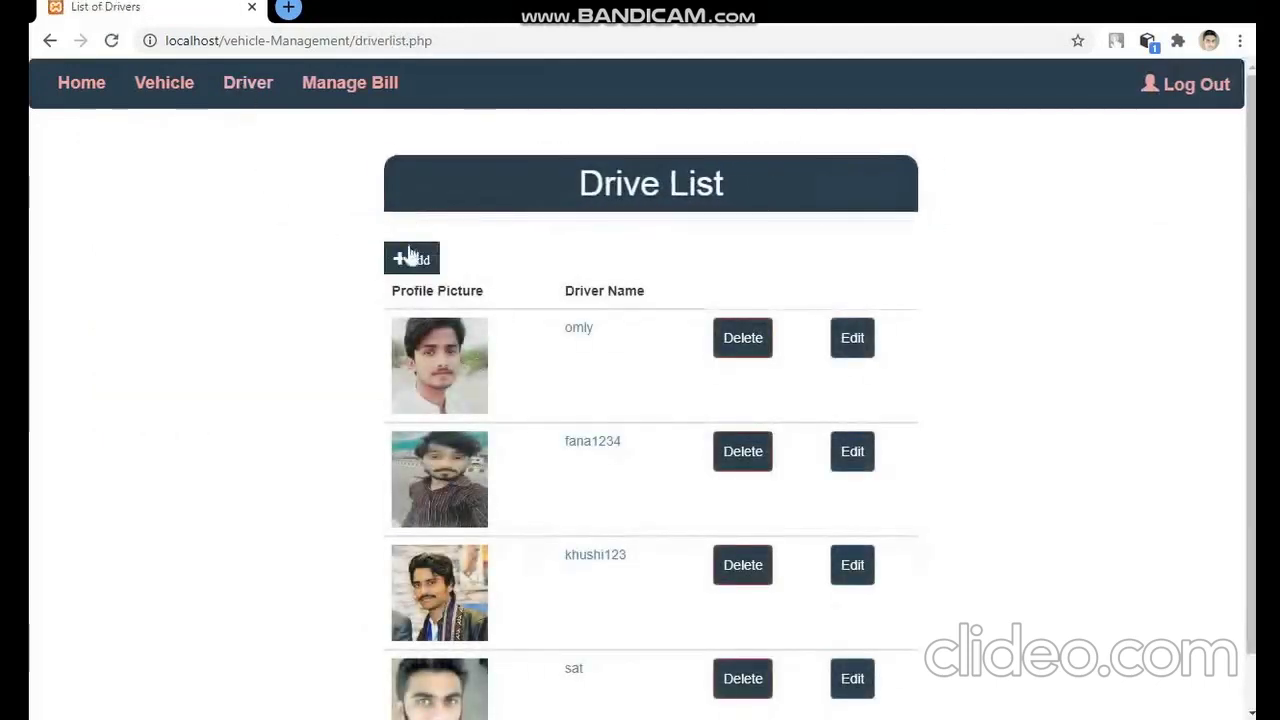
# - On a new driver form, enter the driver's first name, last name, password and user name
pyautogui.click(410, 256)
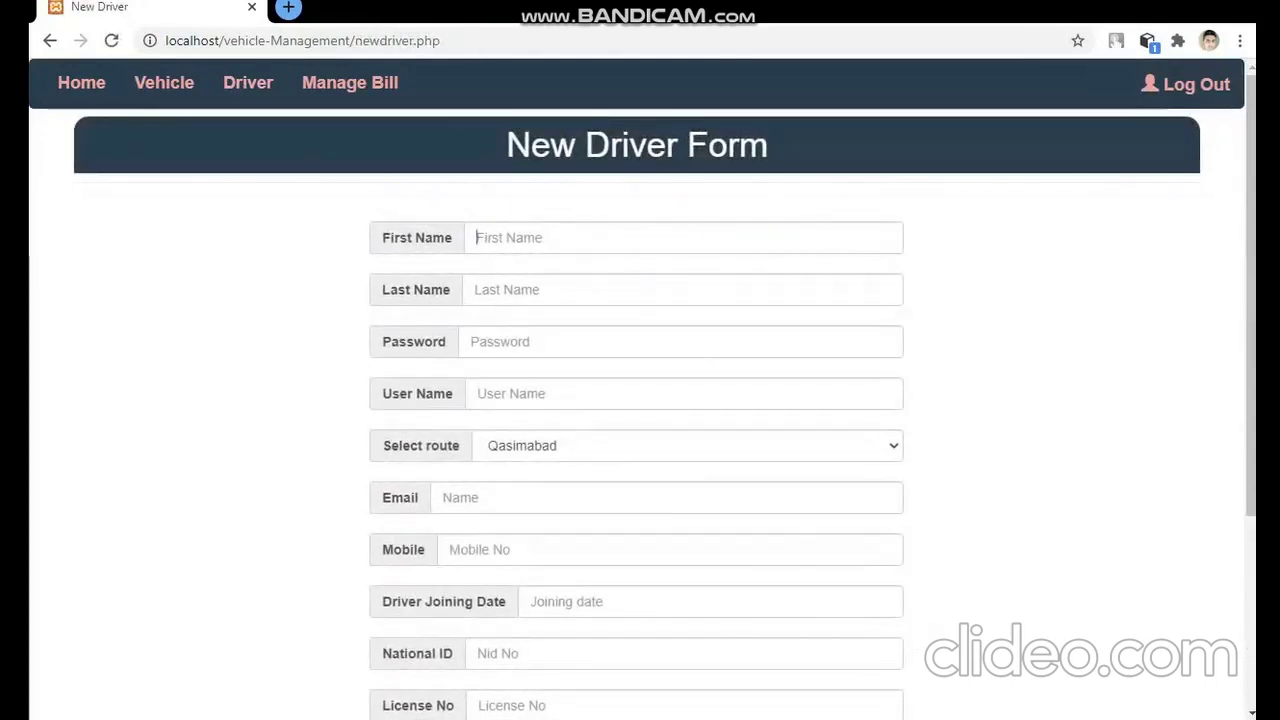
pyautogui.press('Down')
pyautogui.press('Down')
pyautogui.press('Down')
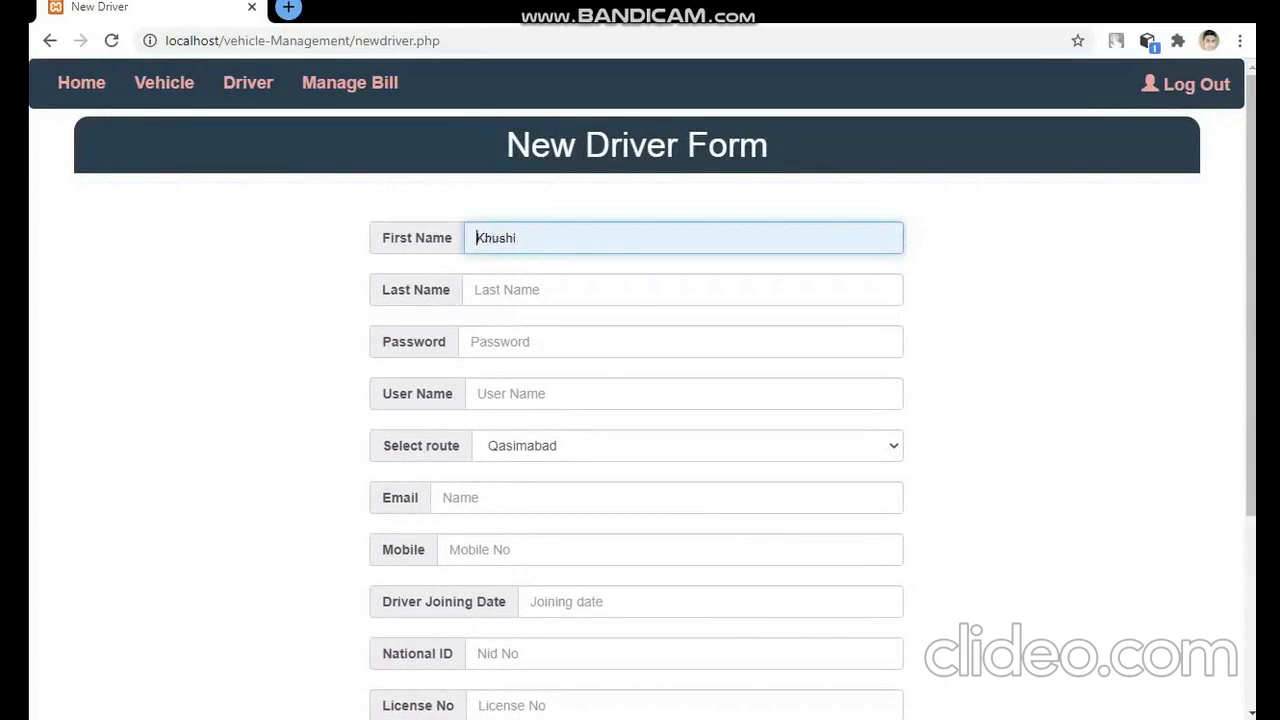
pyautogui.write('munehs')
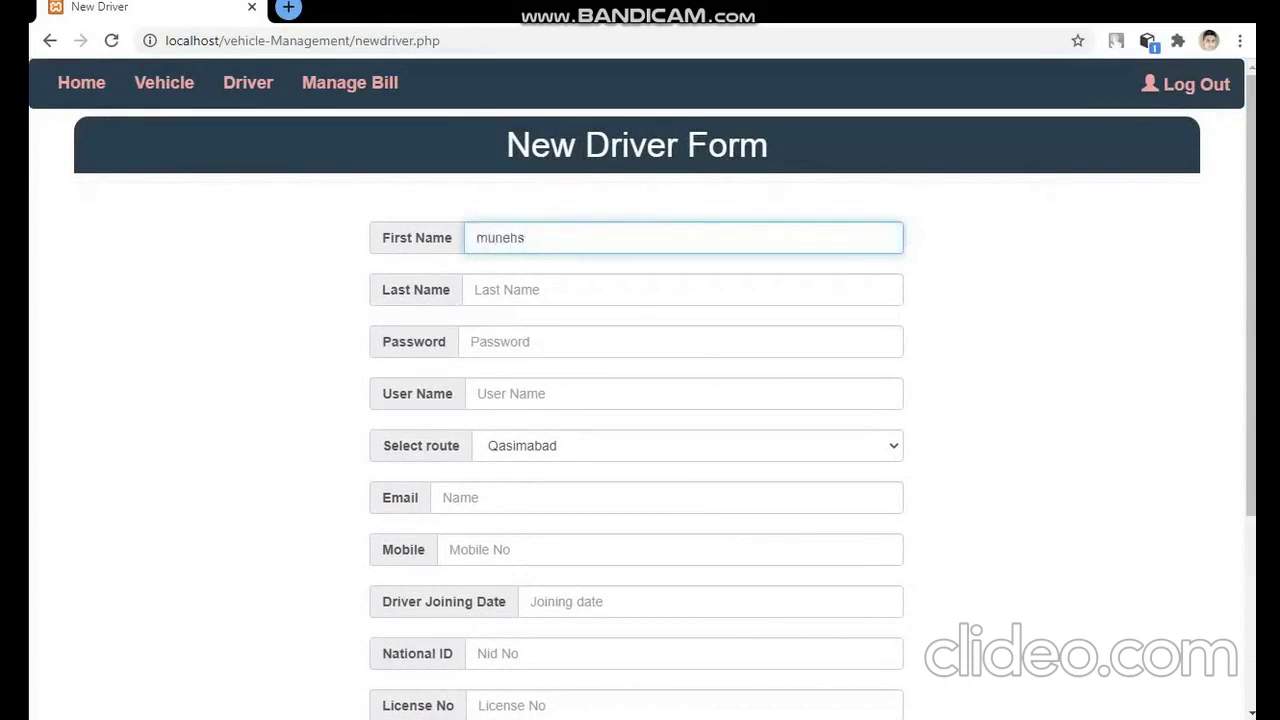
pyautogui.press('BackSpace')
pyautogui.press('BackSpace')
pyautogui.write('sh')
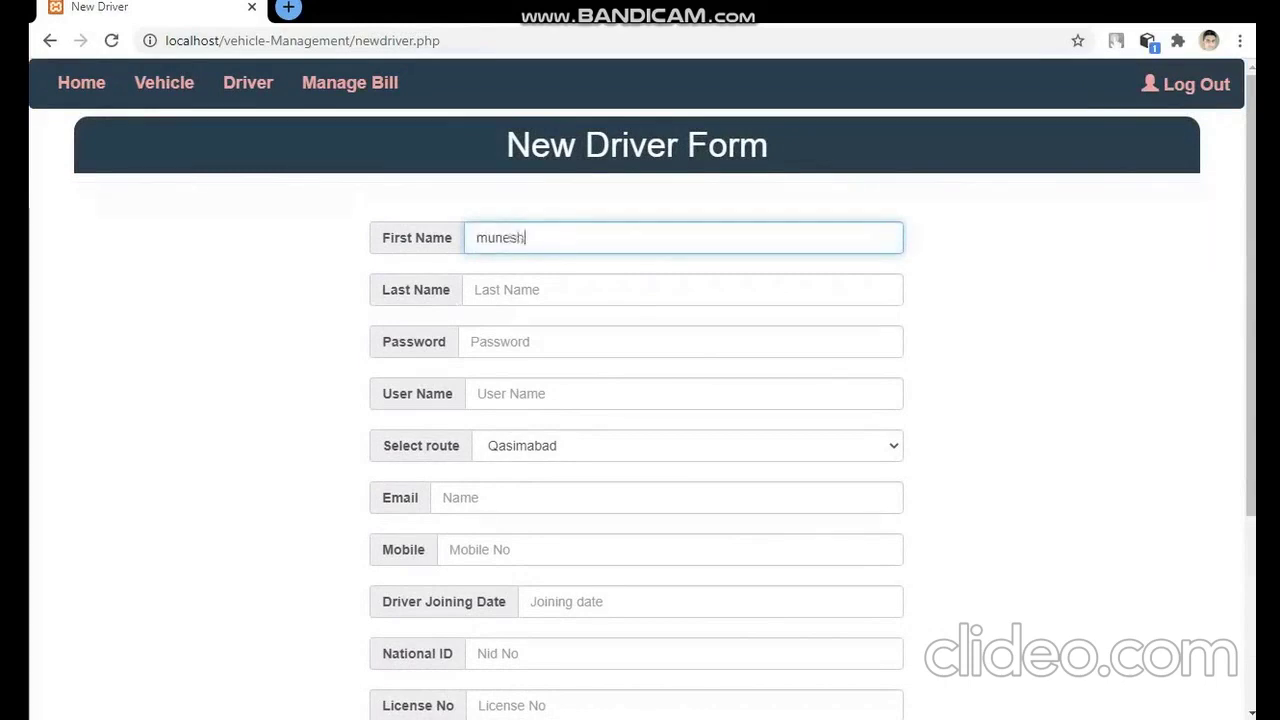
pyautogui.press('Tab')
pyautogui.write('va')
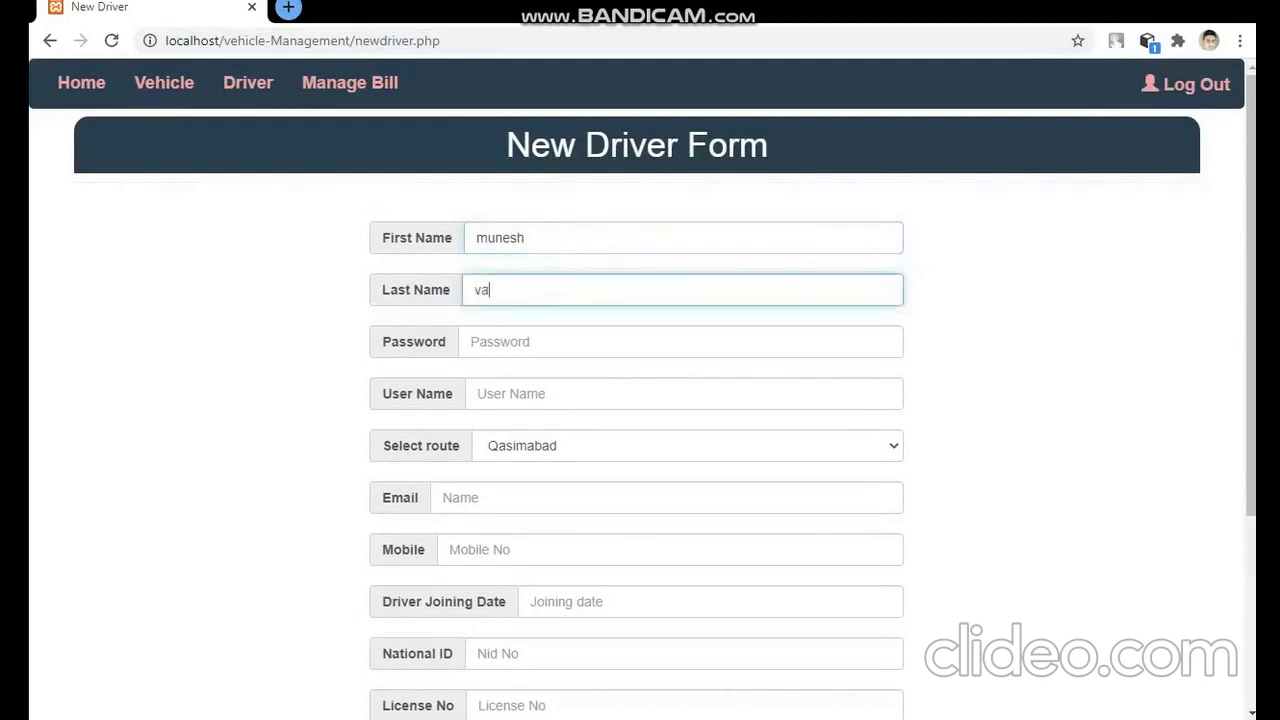
pyautogui.press('Tab')
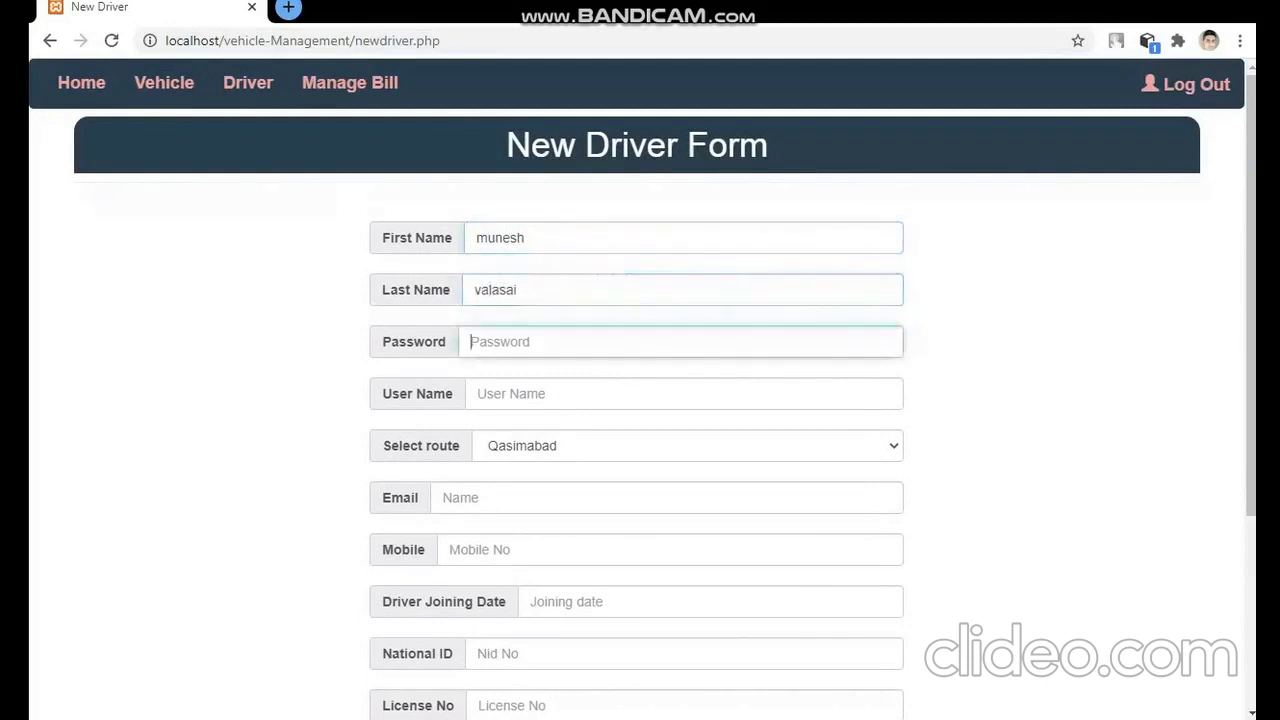
pyautogui.write('12')
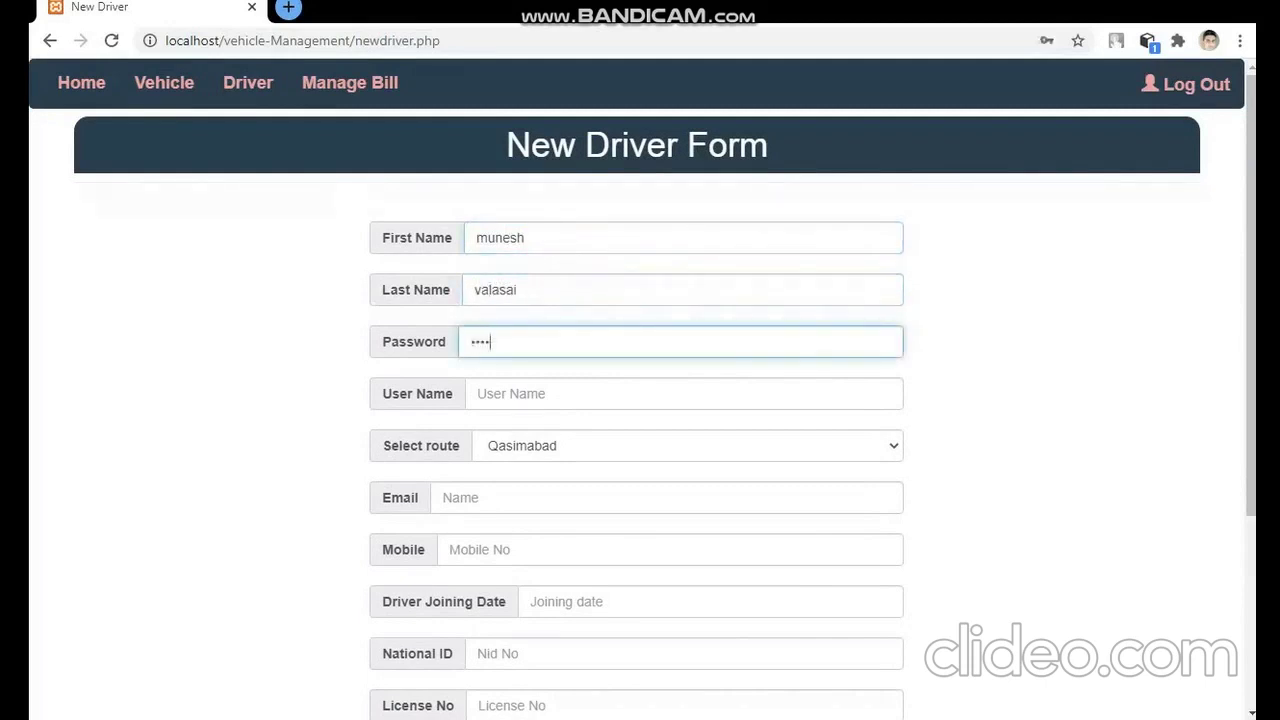
pyautogui.press('Tab')
pyautogui.write('m')
# - Choose route Latifabad Unit NO7, fill in e-mail and mobile number, and set joining date 08/25/2020
pyautogui.press('Tab')
pyautogui.press('Tab')
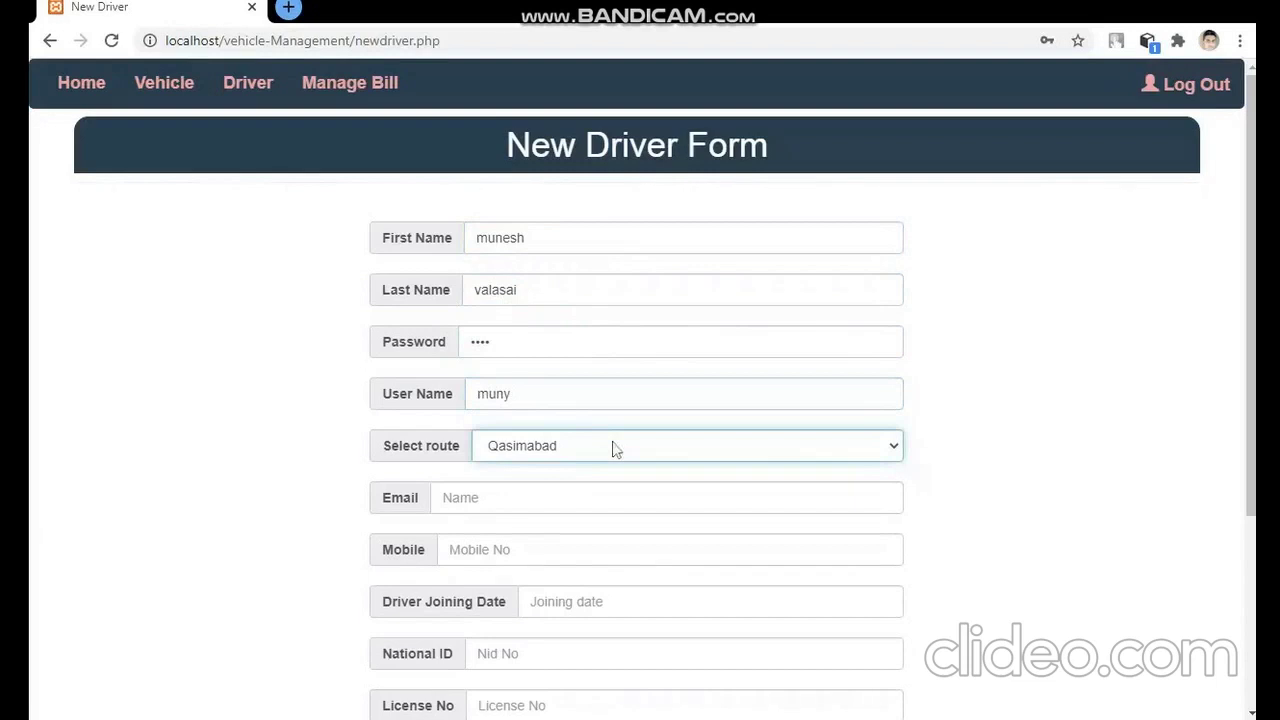
pyautogui.press('Down')
pyautogui.press('Tab')
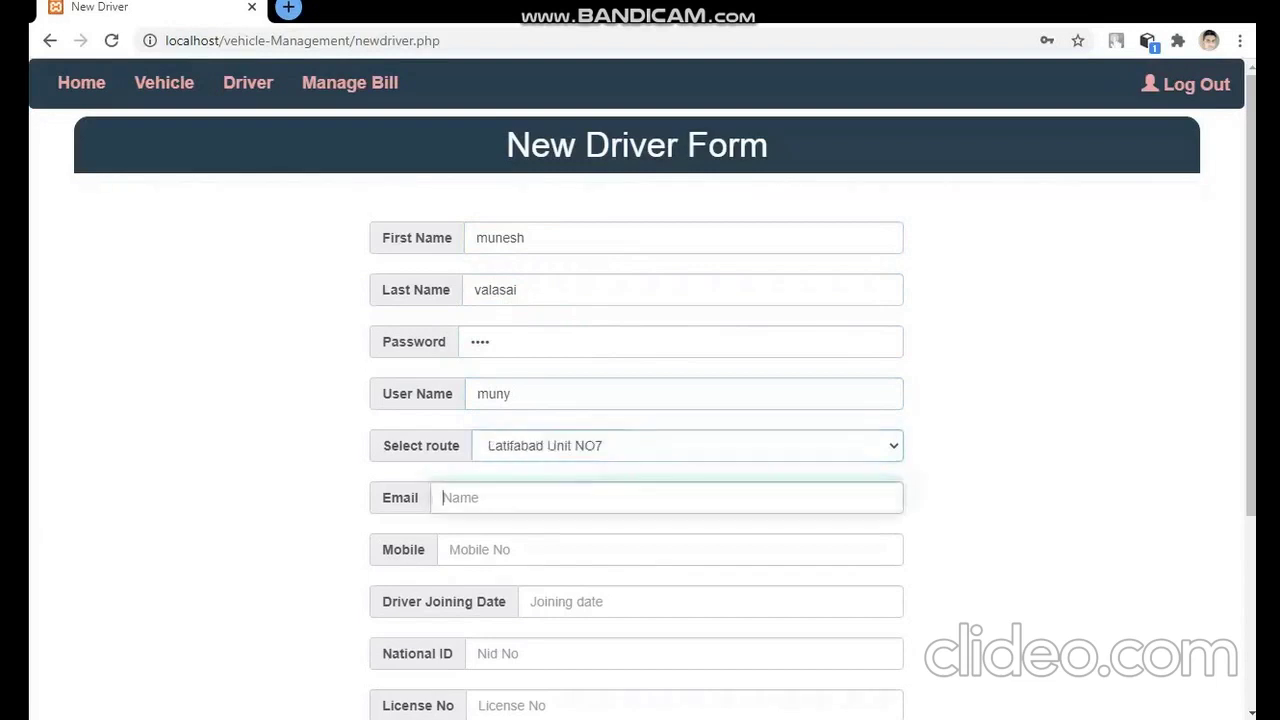
pyautogui.press('Down')
pyautogui.press('Down')
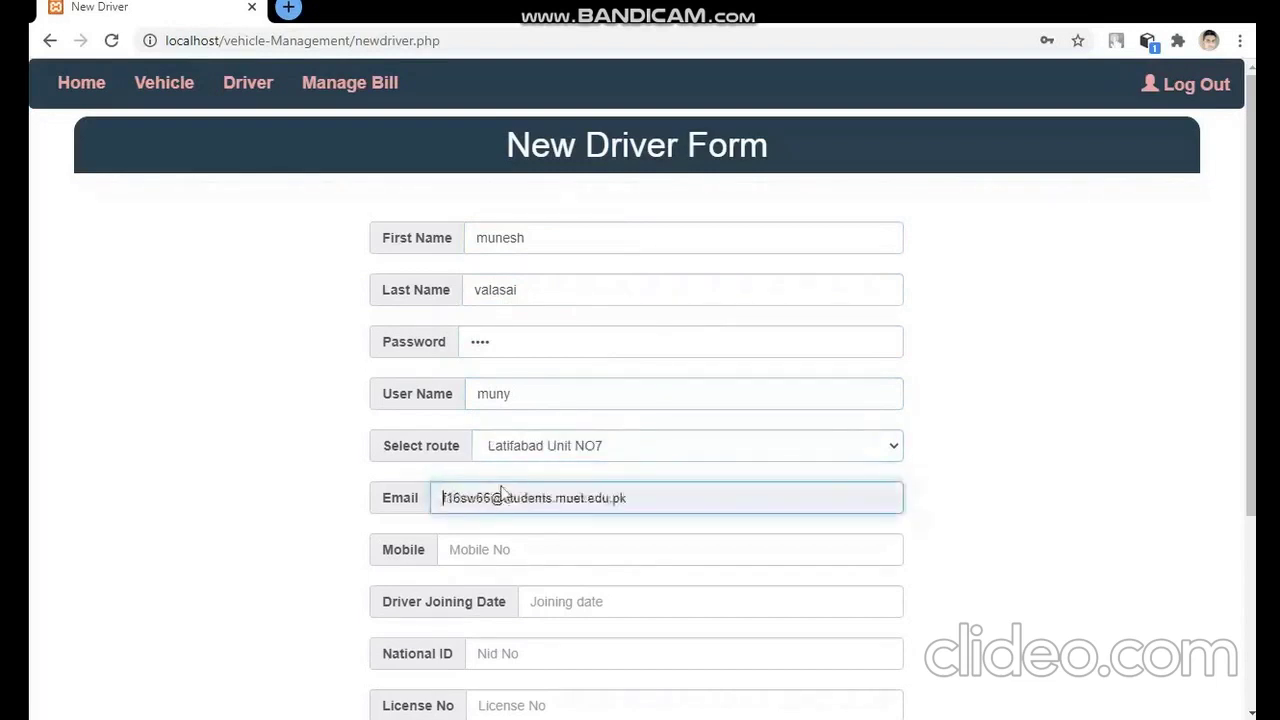
pyautogui.press('Down')
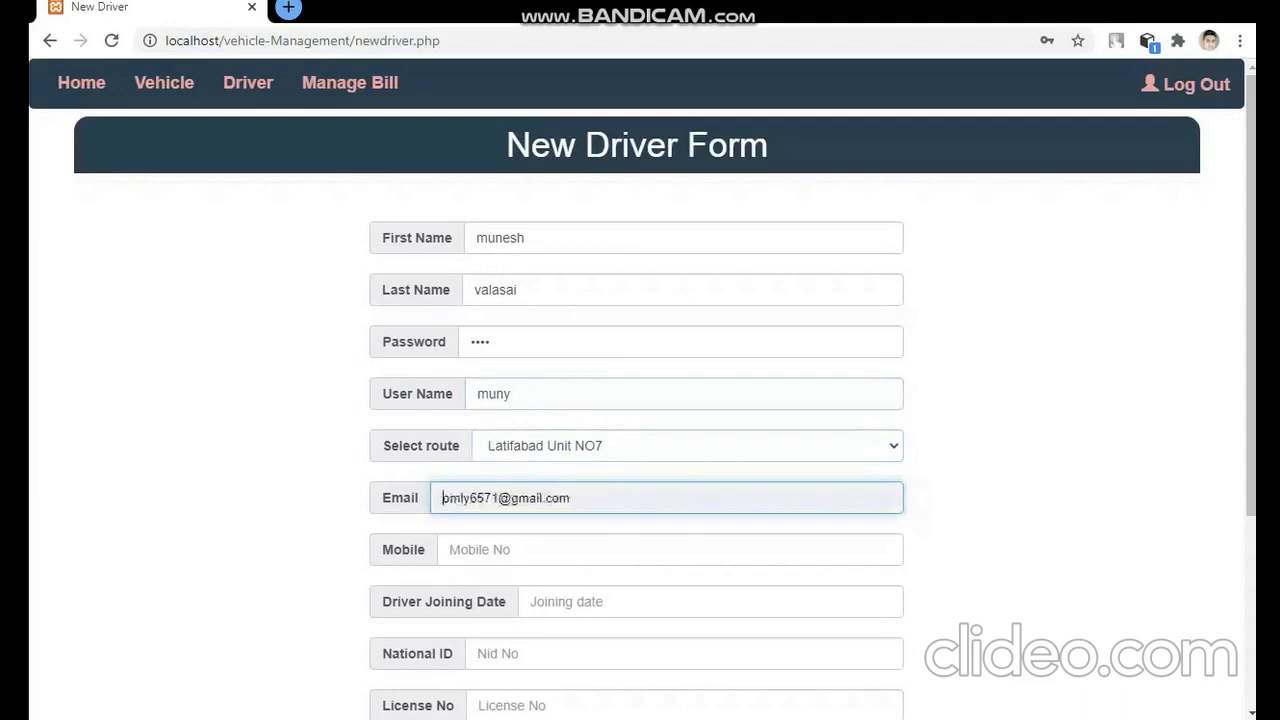
pyautogui.write('m')
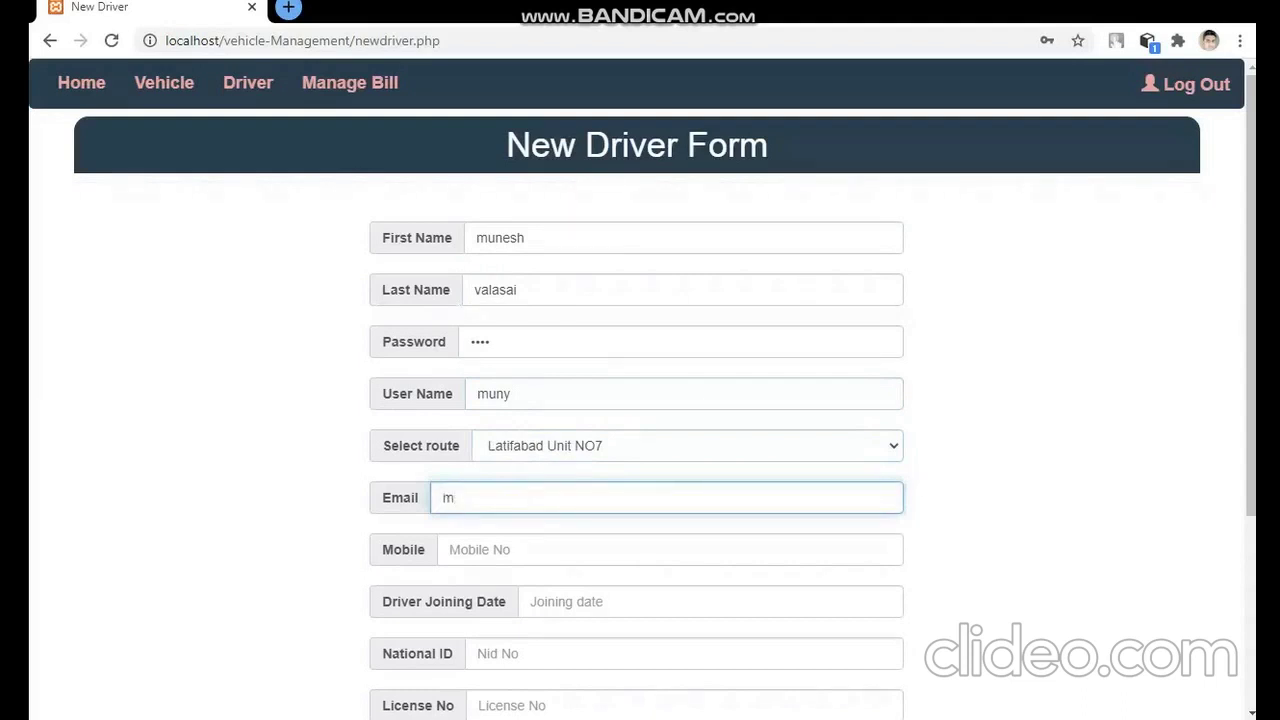
pyautogui.press('Down')
pyautogui.press('Return')
pyautogui.click(450, 549)
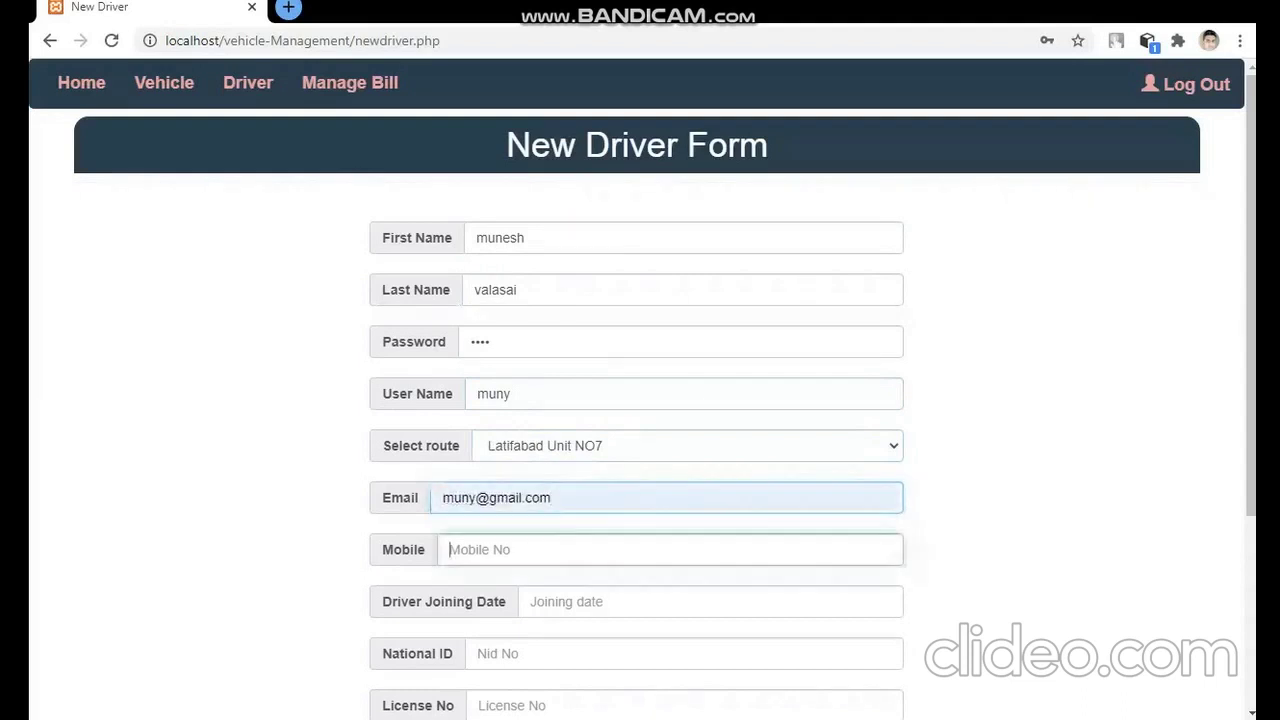
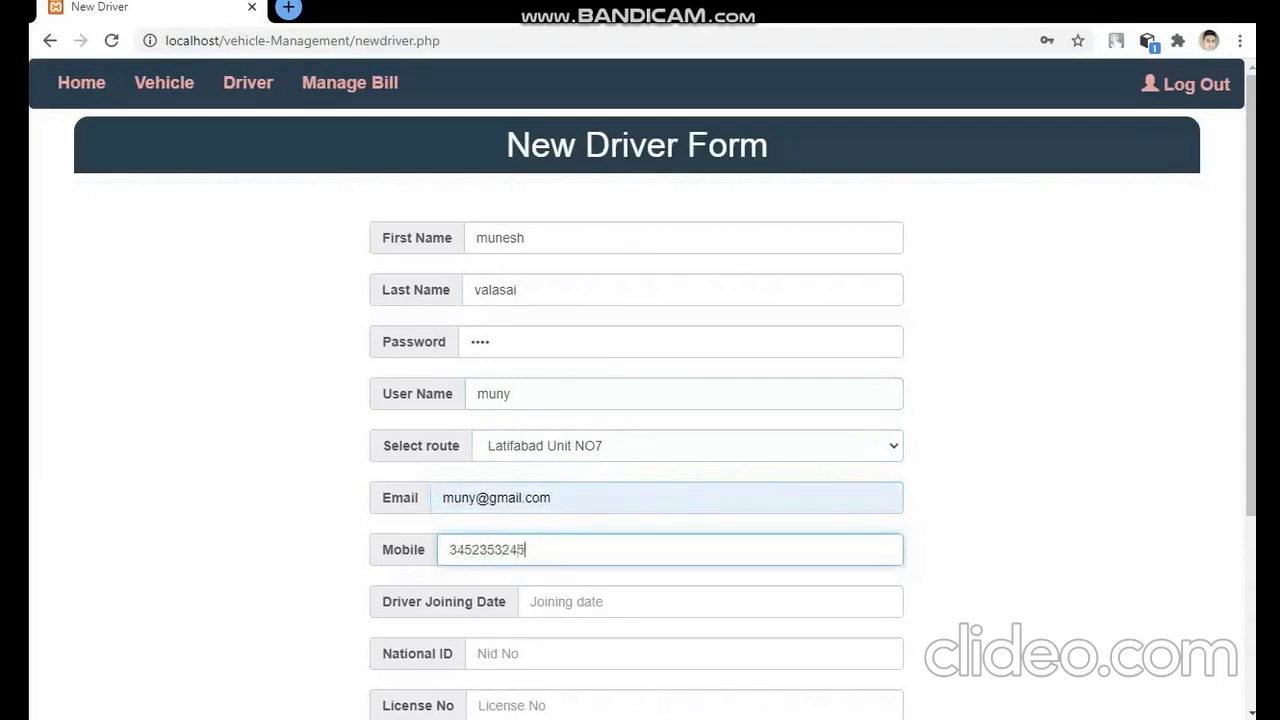
pyautogui.click(532, 601)
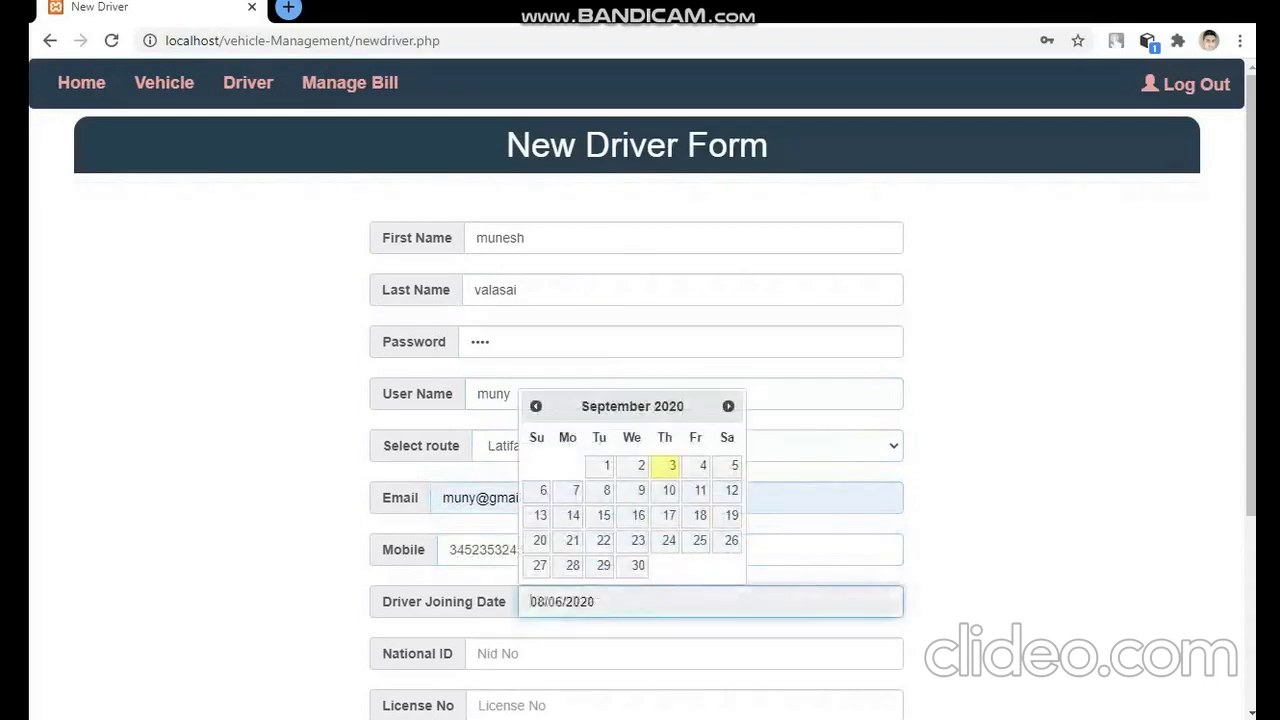
pyautogui.click(604, 565)
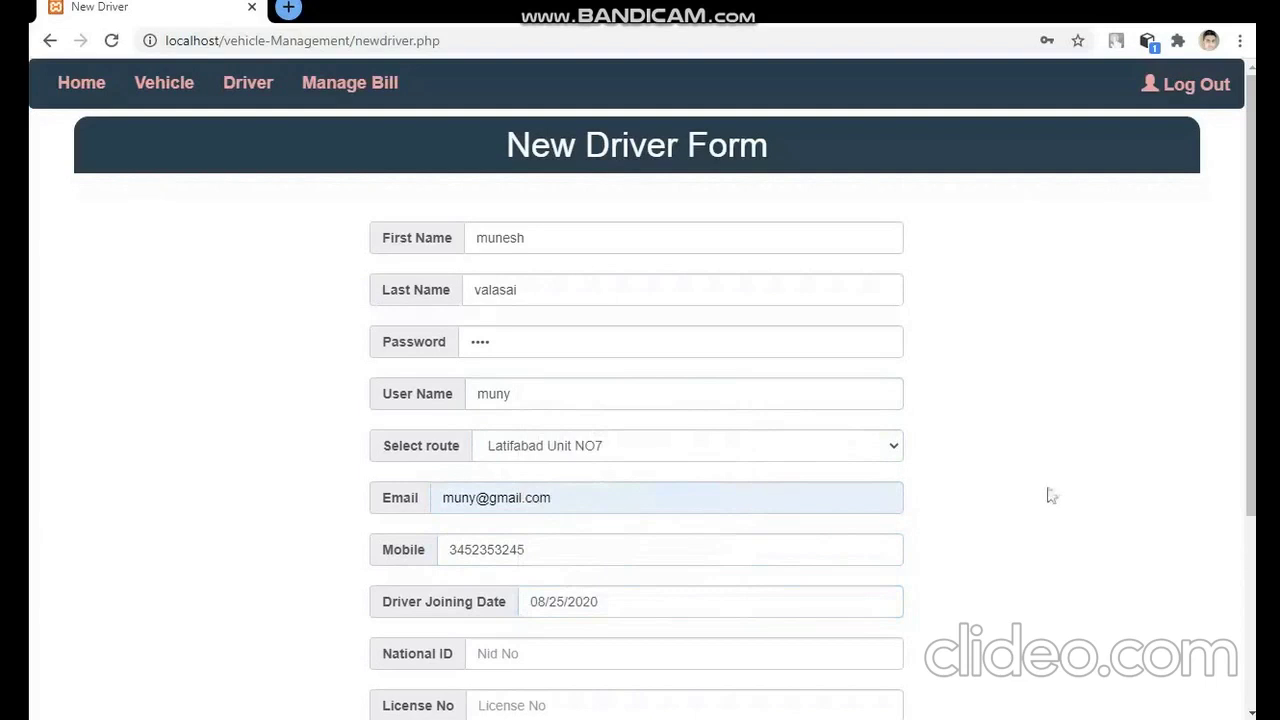
pyautogui.moveTo(1244, 461); pyautogui.dragTo(1229, 675)
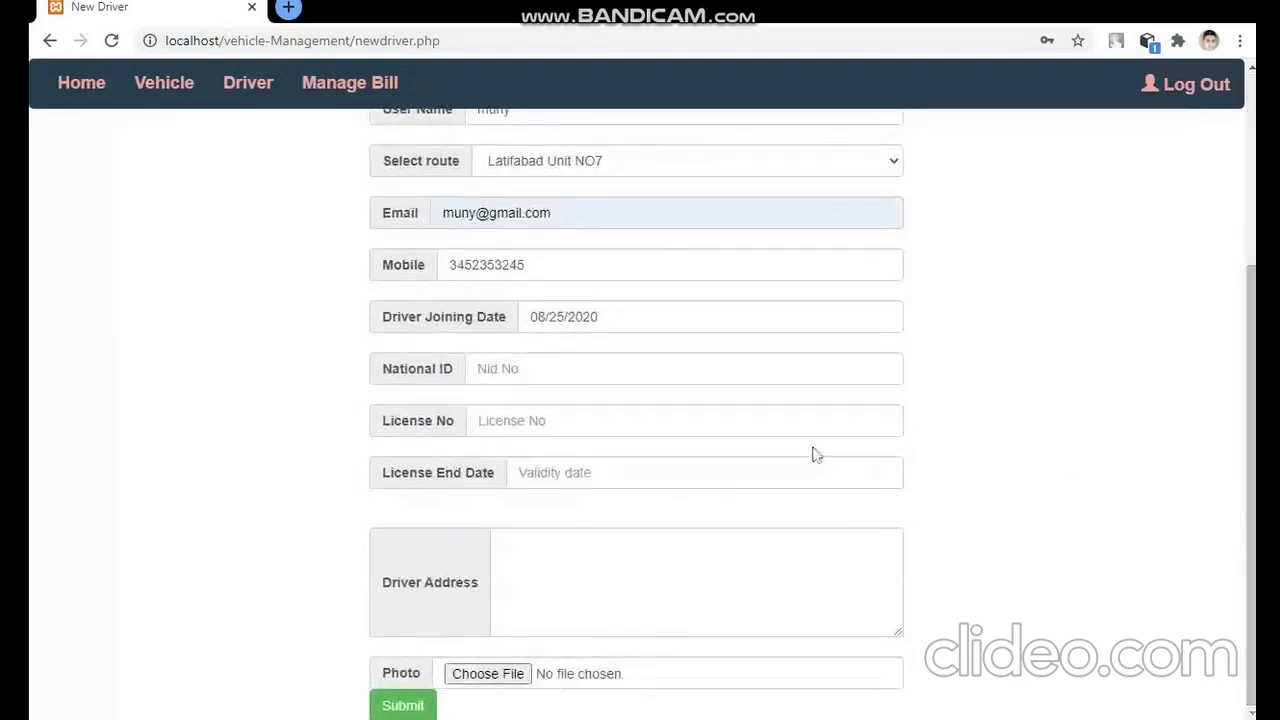
# - Enter the driver's national ID and license number, with license end date 08/13/2020
pyautogui.click(684, 368)
pyautogui.write('u3423')
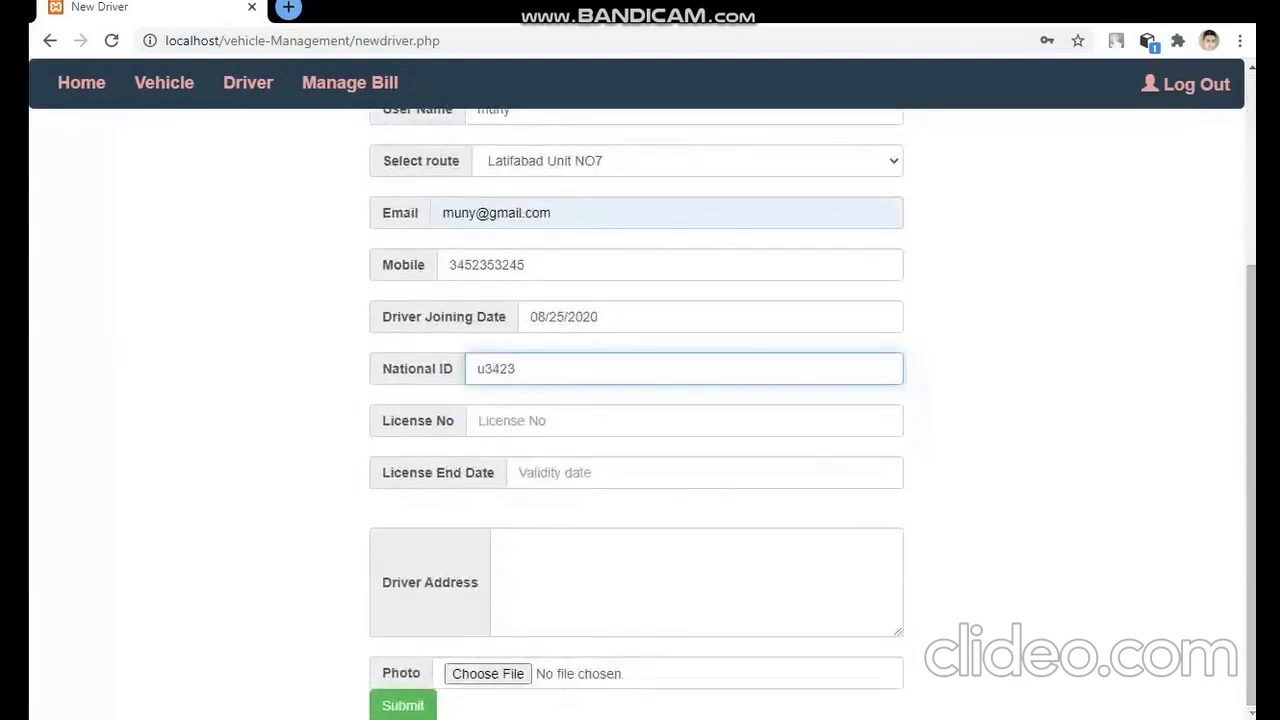
pyautogui.click(684, 420)
pyautogui.write('452345')
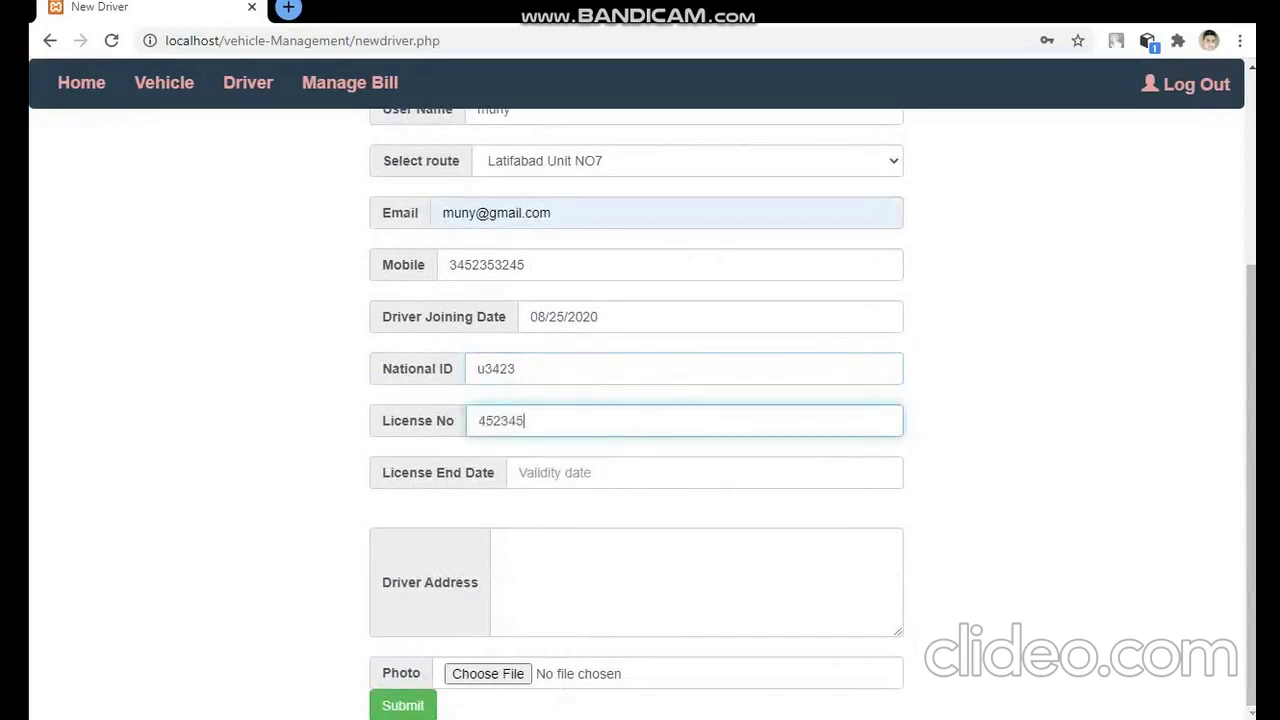
pyautogui.write('08/22/2020')
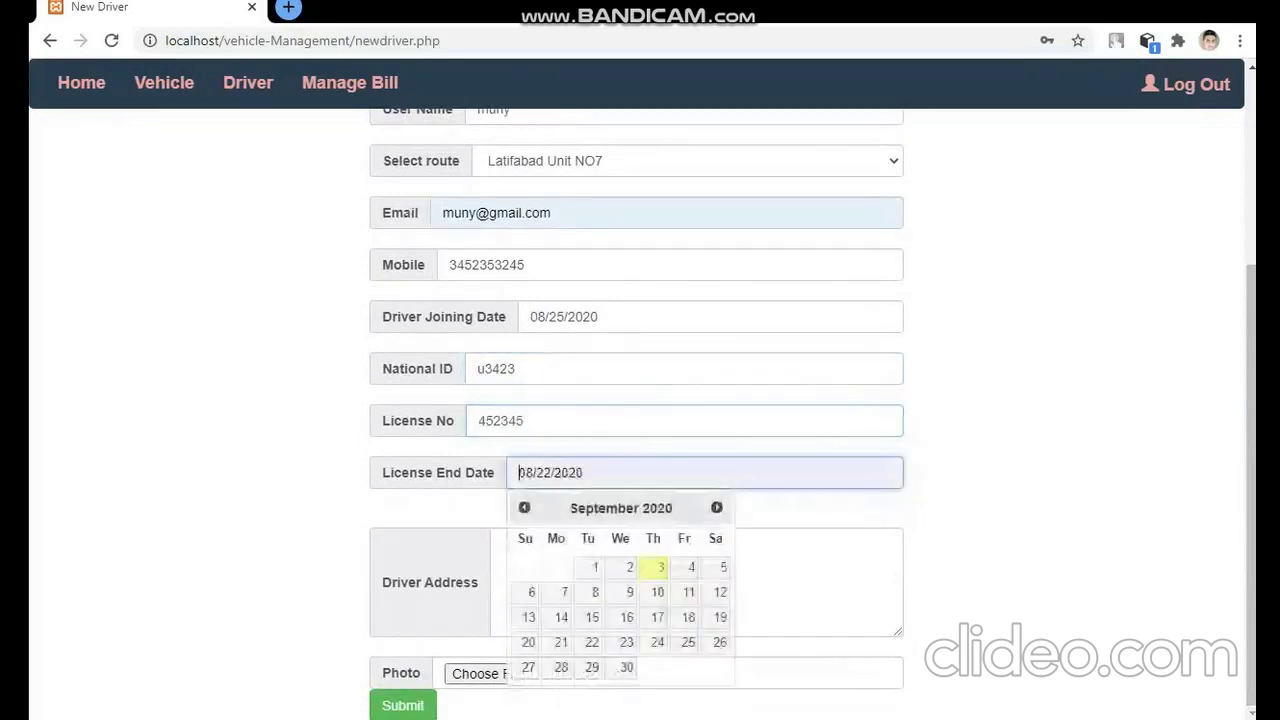
pyautogui.click(648, 620)
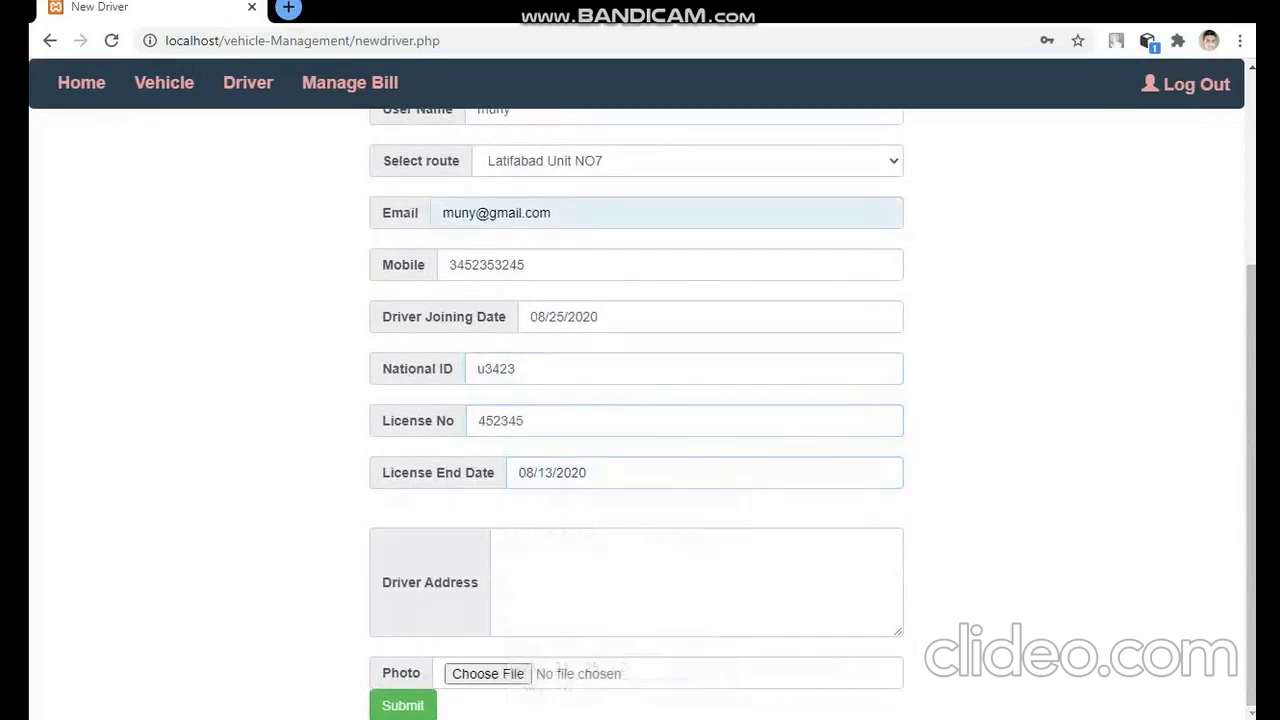
# - Fill in the driver's address, attach photo rkv.jpg, and submit the registration
pyautogui.click(506, 544)
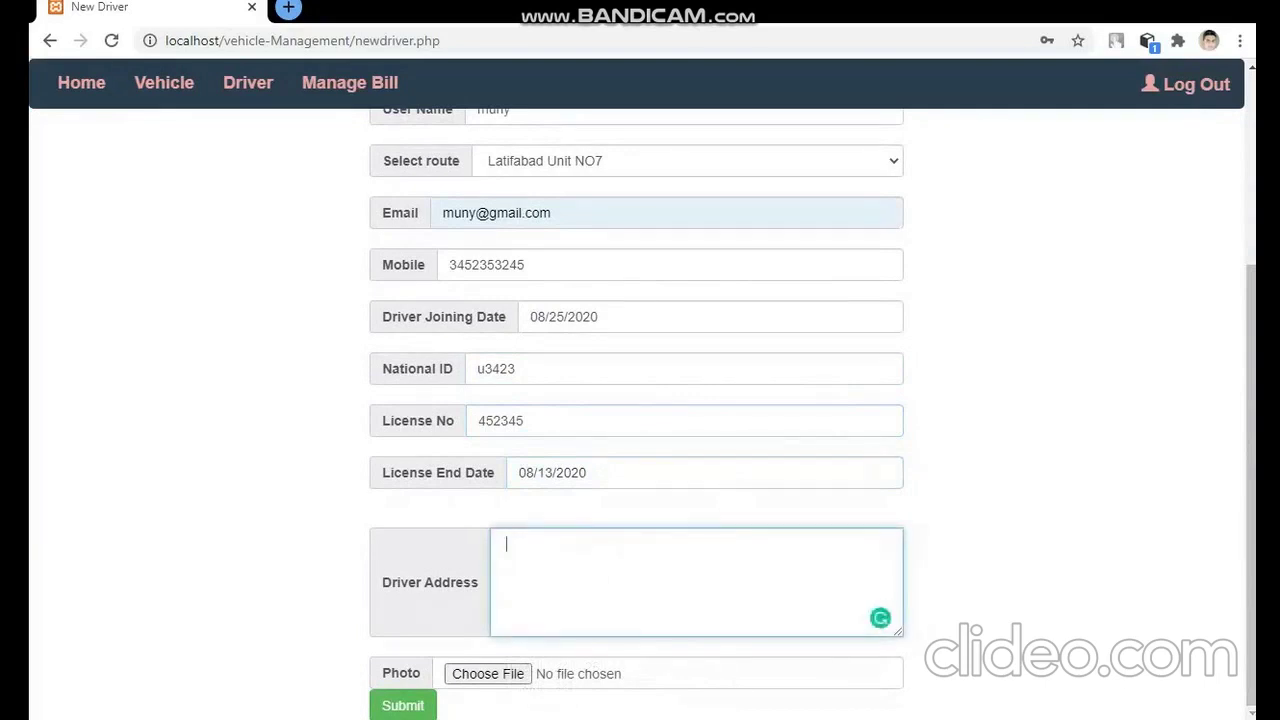
pyautogui.click(516, 677)
pyautogui.click(487, 682)
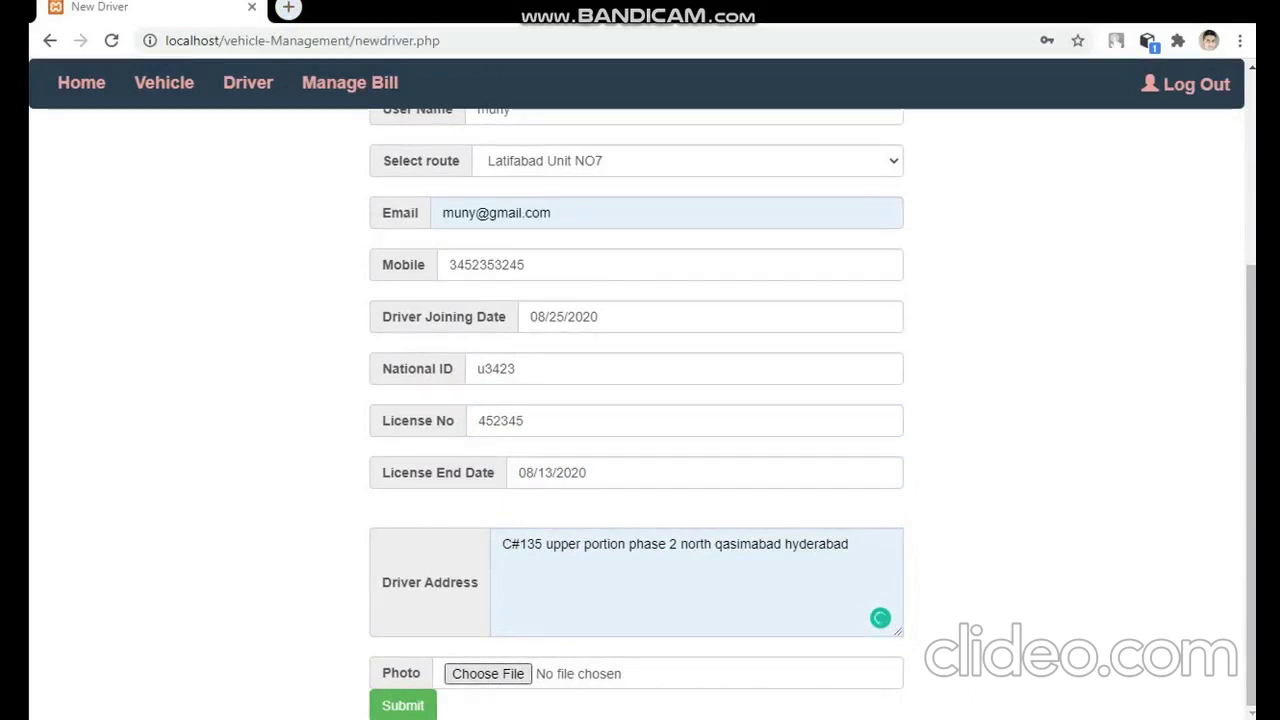
pyautogui.click(403, 706)
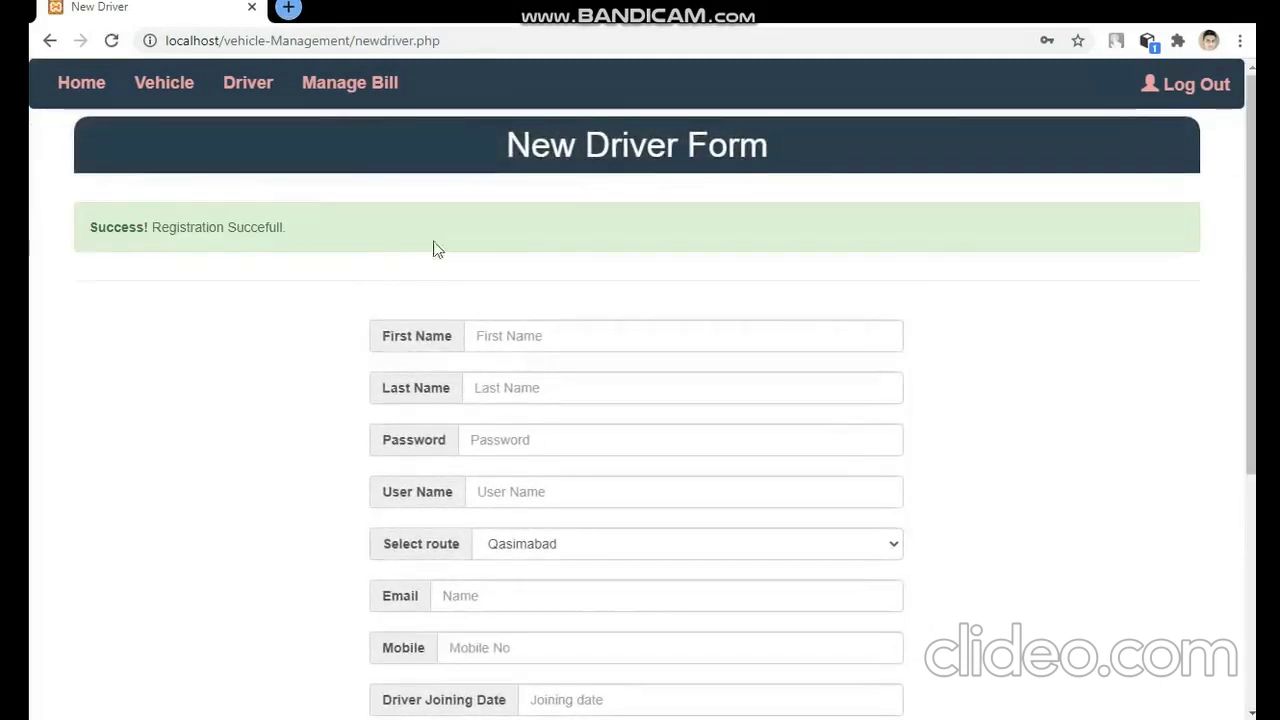
# - Scroll through the Drive List of five drivers and highlight the fourth driver's user name
pyautogui.click(246, 84)
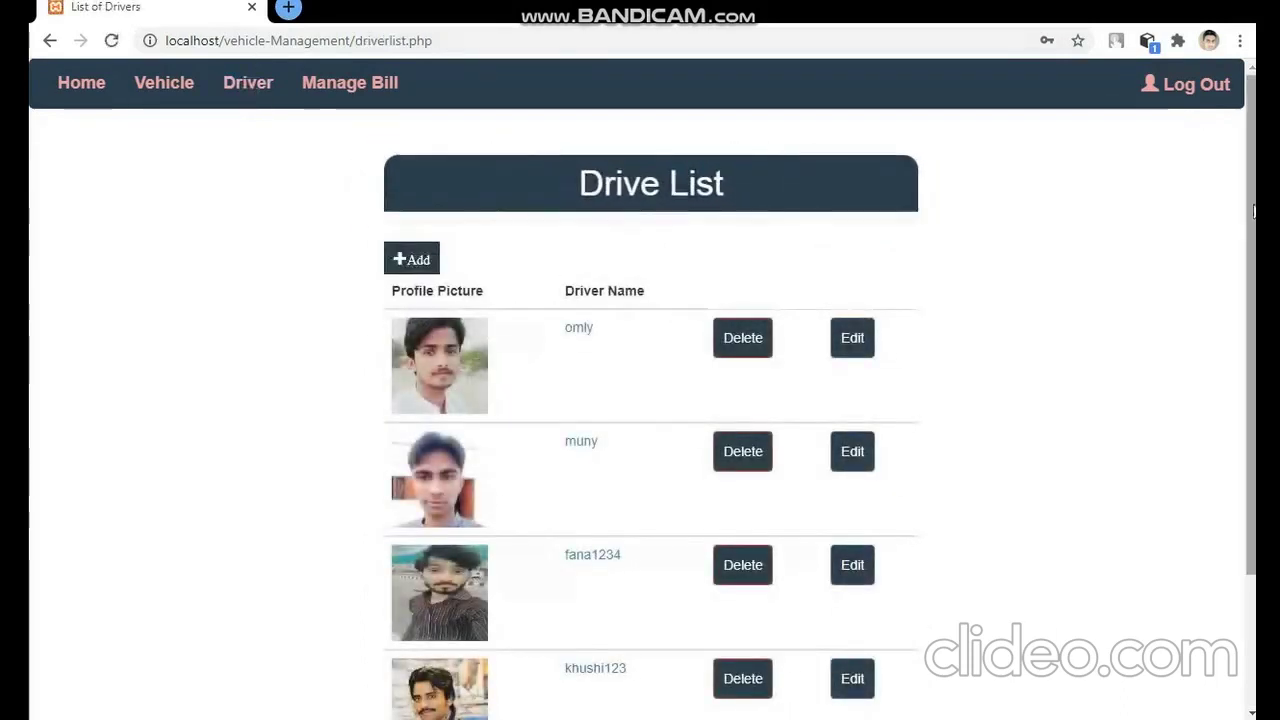
pyautogui.scroll(-2, 1246, 300)
pyautogui.scroll(1, 790, 318)
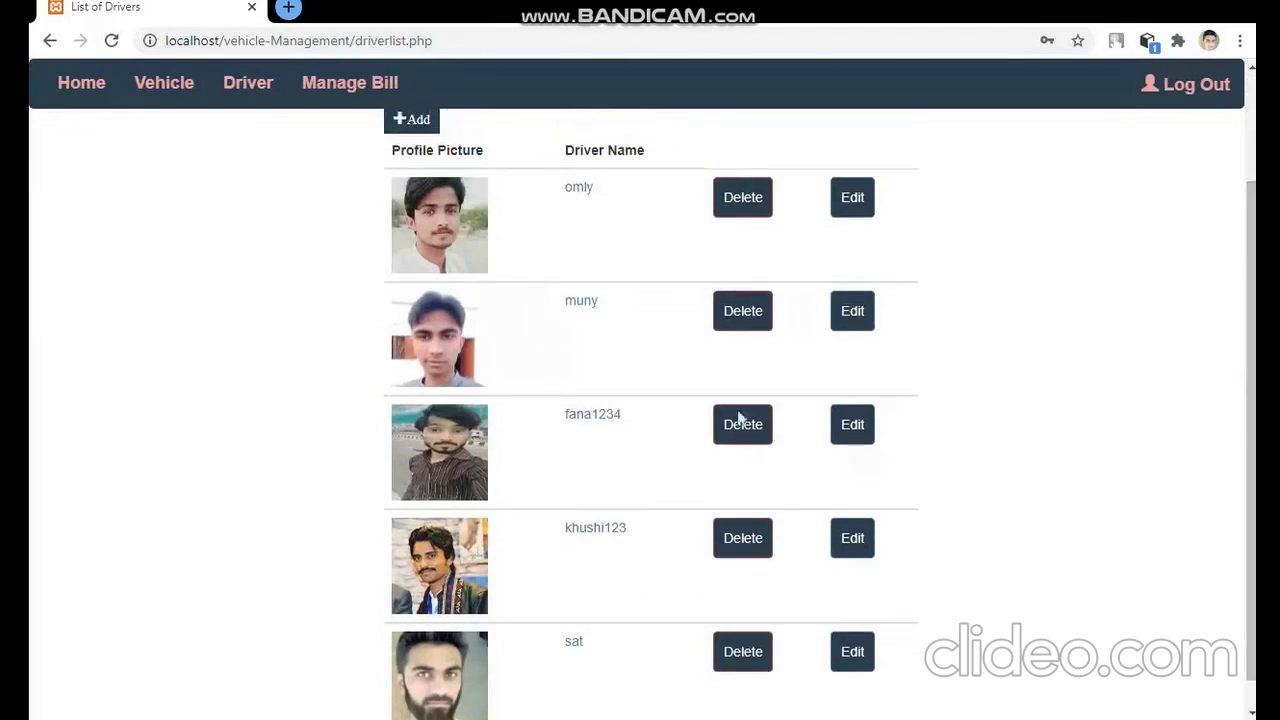
pyautogui.moveTo(1251, 376)
pyautogui.mouseDown()
pyautogui.moveTo(1251, 311)
pyautogui.moveTo(1251, 373)
pyautogui.mouseUp()
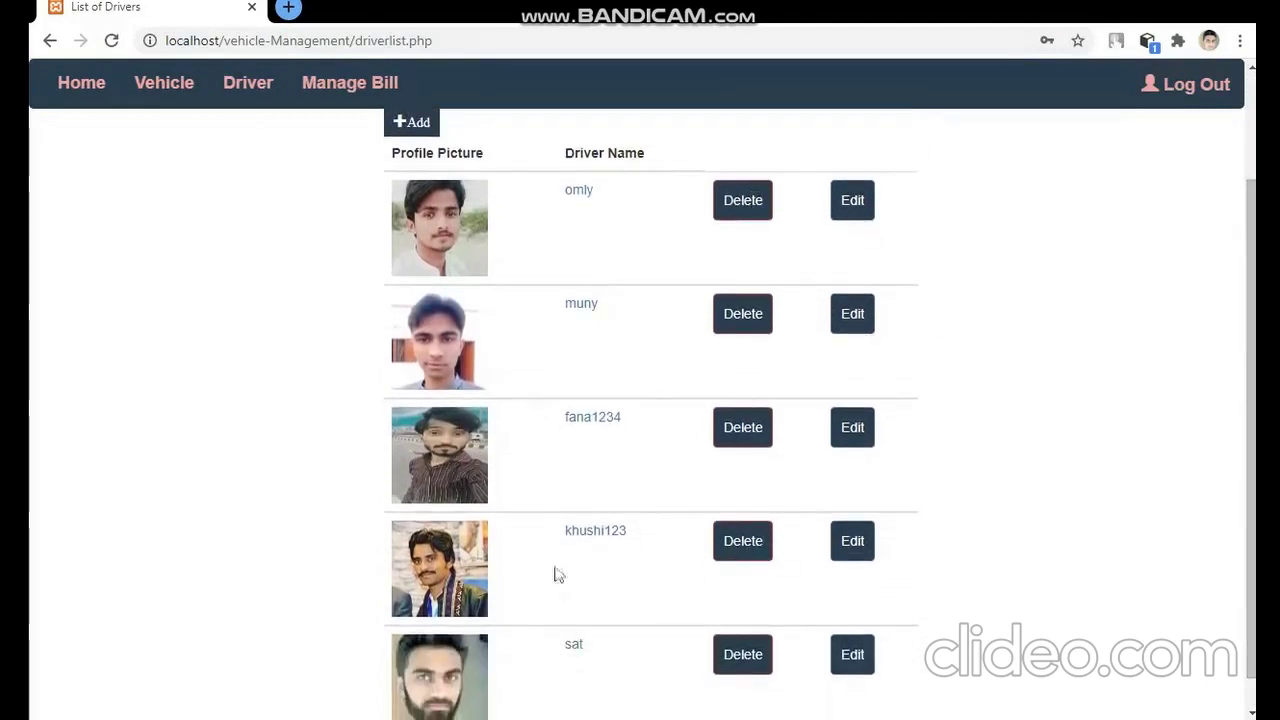
pyautogui.moveTo(660, 534); pyautogui.dragTo(551, 543)
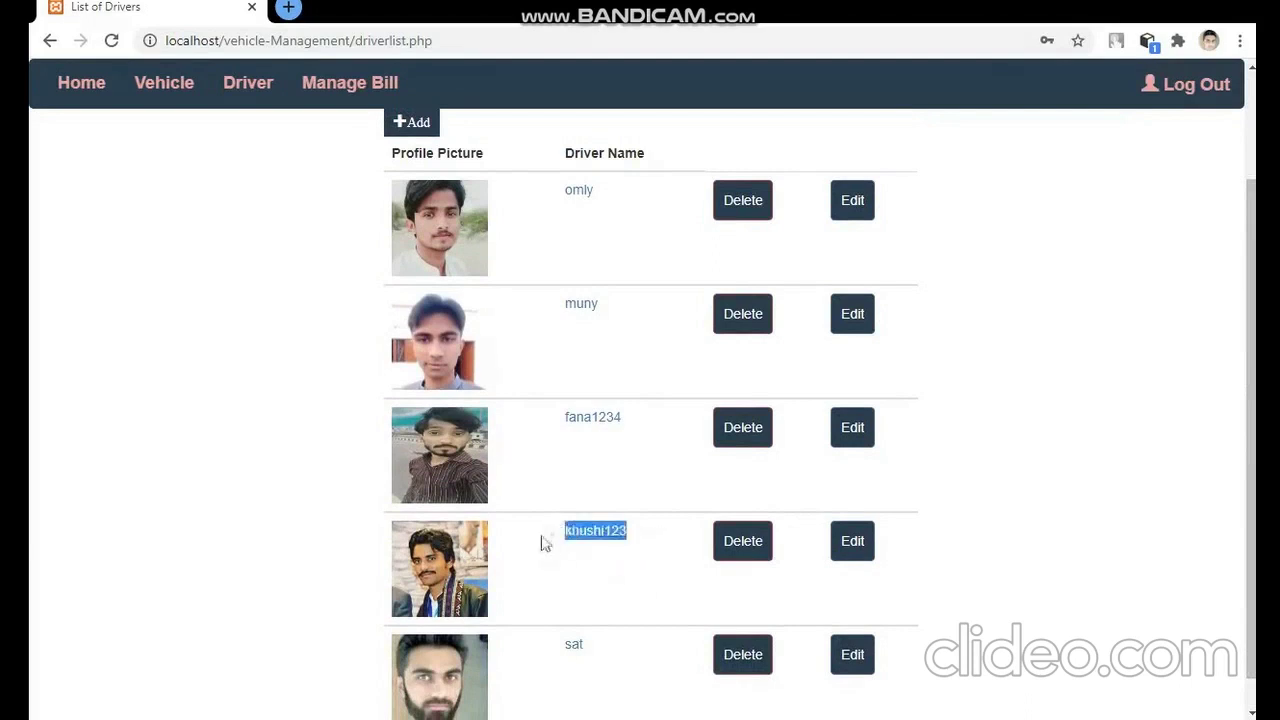
# - Delete the fourth driver and confirm, leaving four drivers listed
pyautogui.click(758, 543)
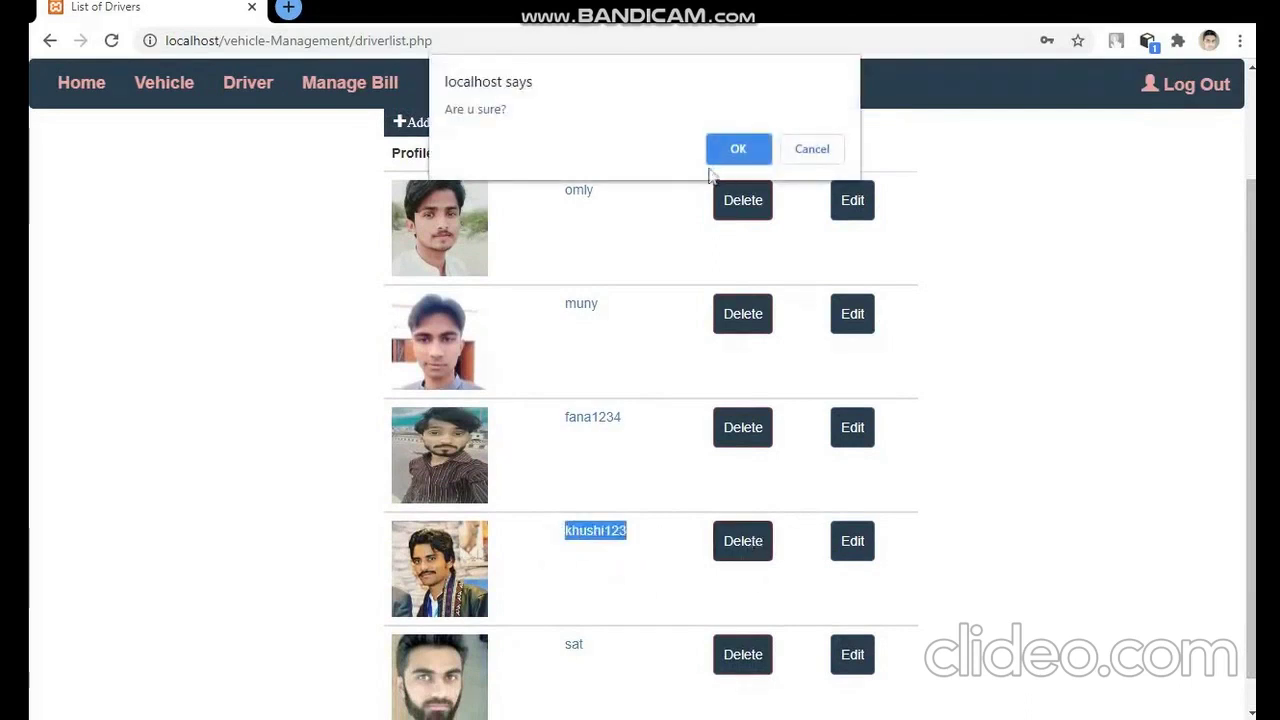
pyautogui.click(743, 150)
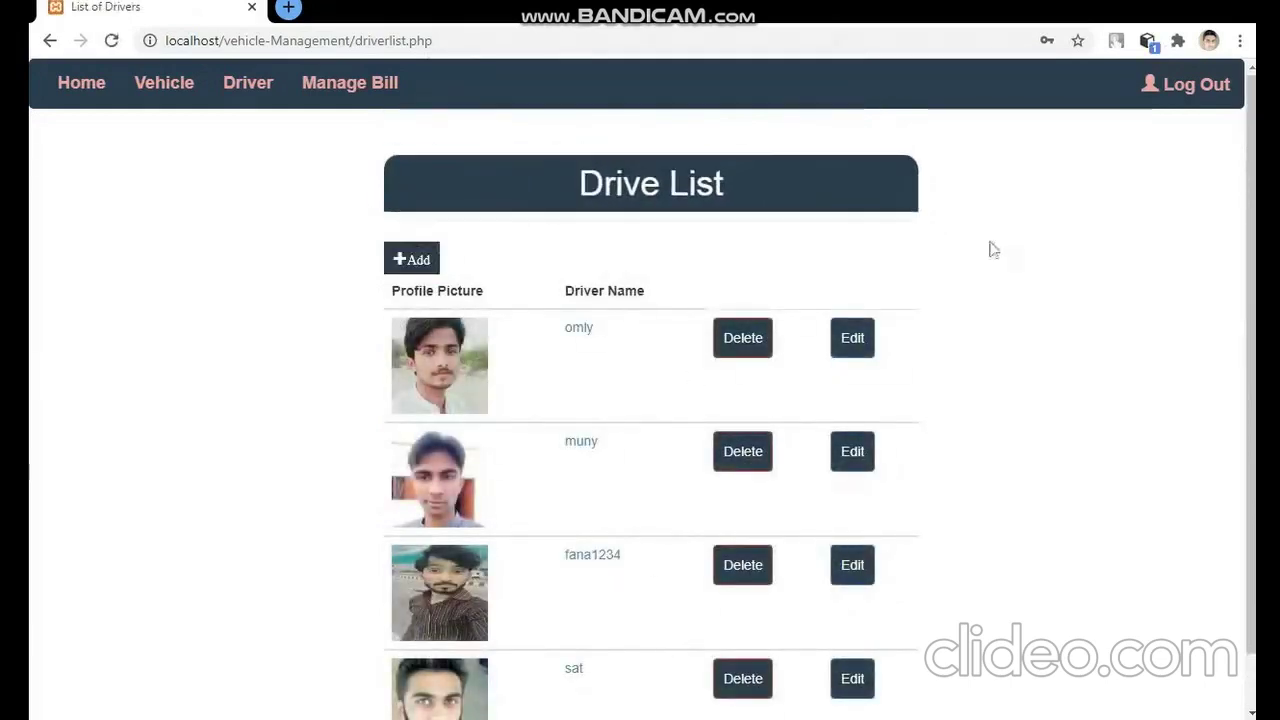
pyautogui.scroll(-1, 822, 343)
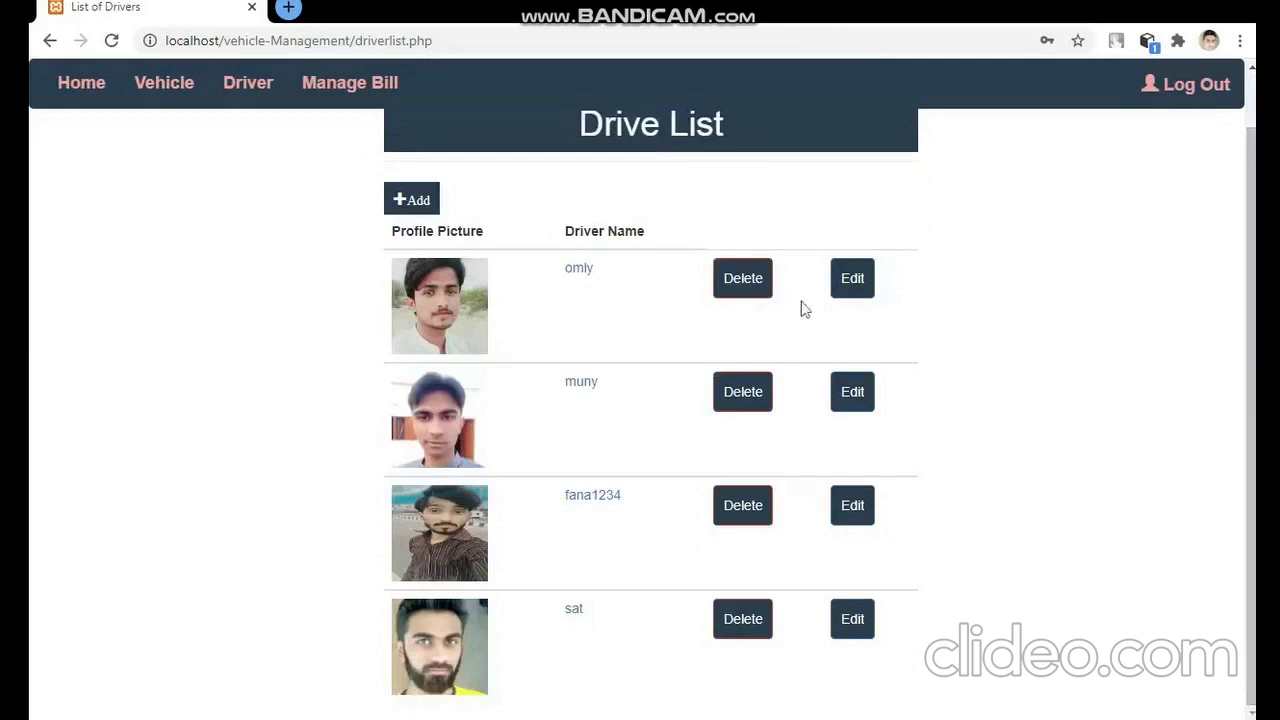
# - Edit the first driver's first name, user name, e-mail and mobile number
pyautogui.click(842, 284)
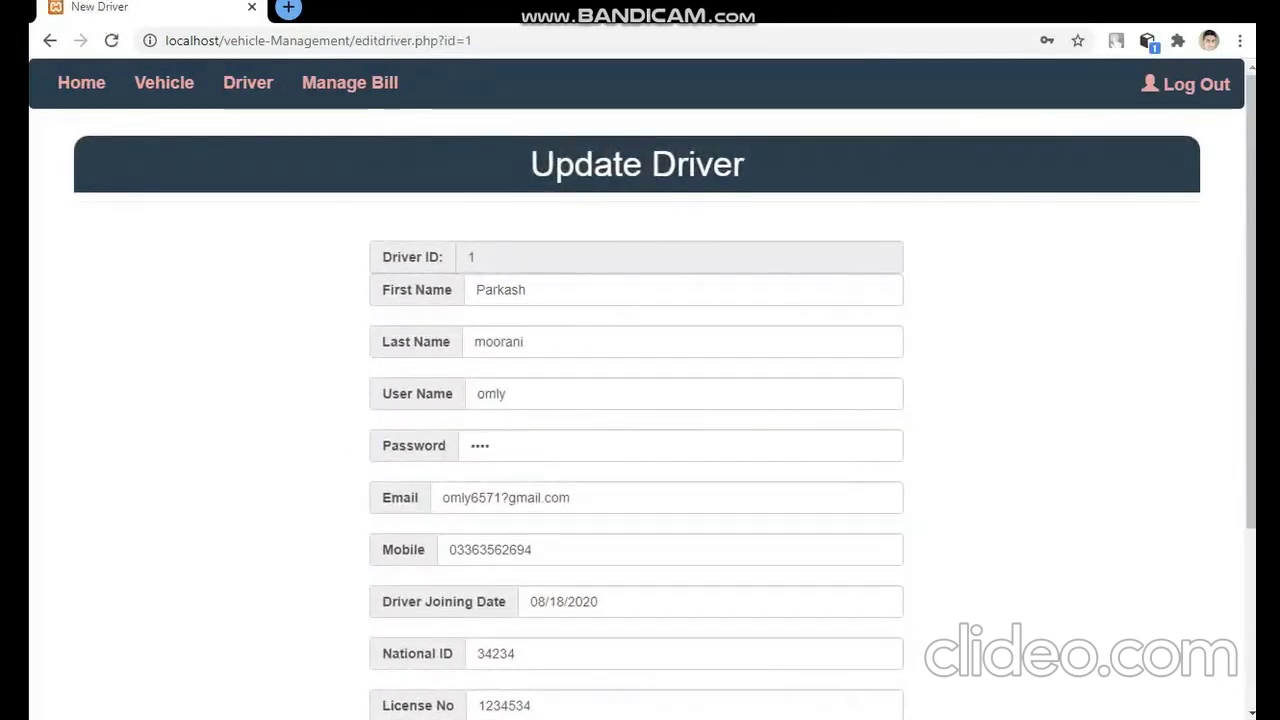
pyautogui.click(525, 289)
pyautogui.press('BackSpace')
pyautogui.press('BackSpace')
pyautogui.press('BackSpace')
pyautogui.press('BackSpace')
pyautogui.press('BackSpace')
pyautogui.press('BackSpace')
pyautogui.press('BackSpace')
pyautogui.write('om')
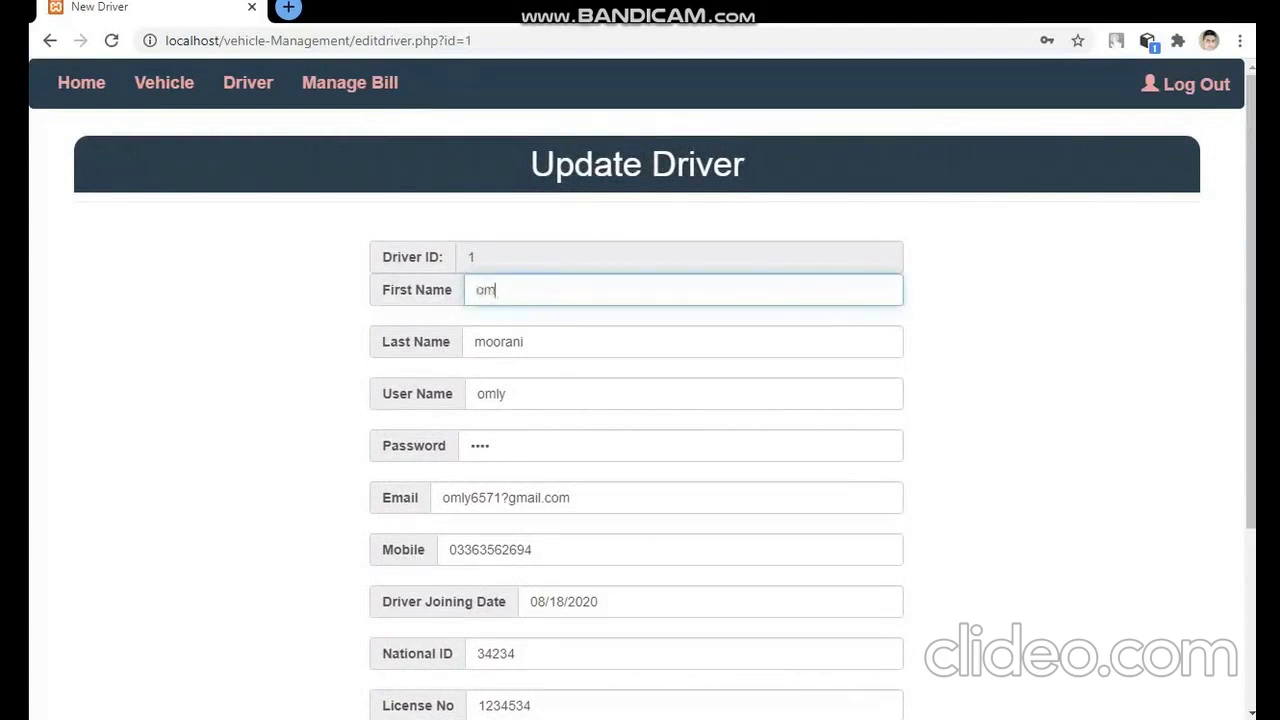
pyautogui.click(507, 394)
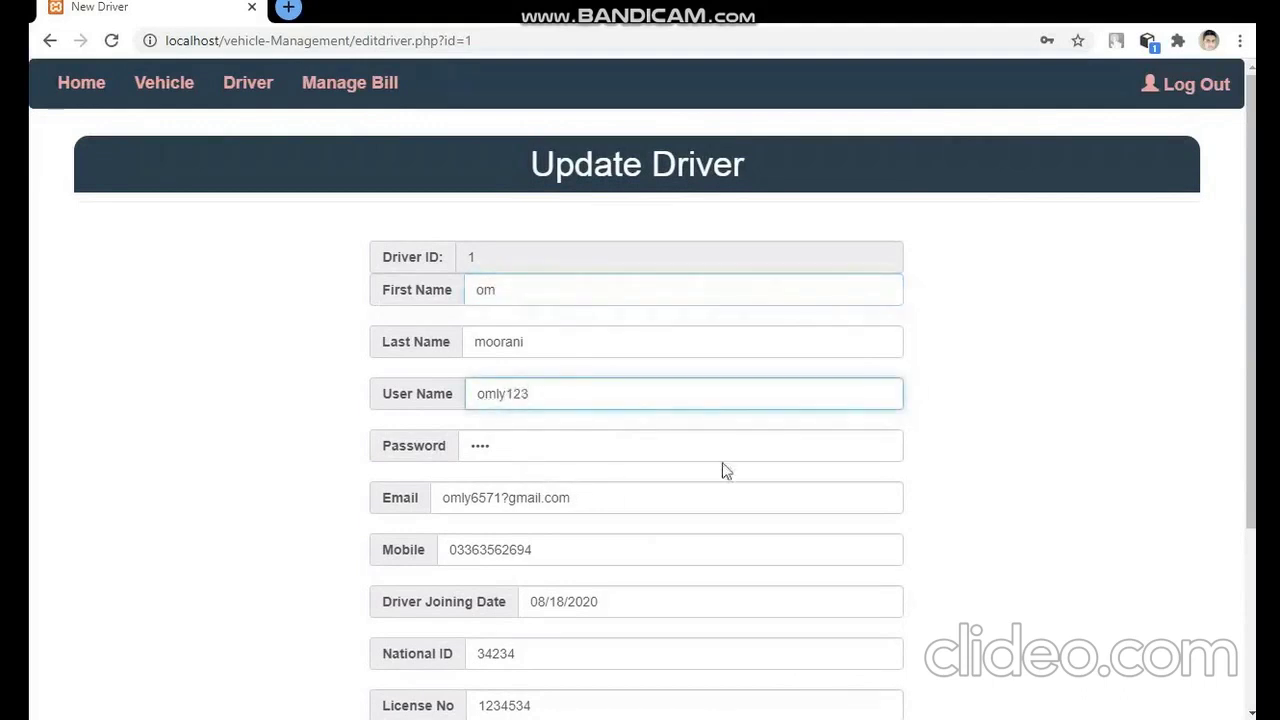
pyautogui.moveTo(1247, 295); pyautogui.dragTo(1234, 416)
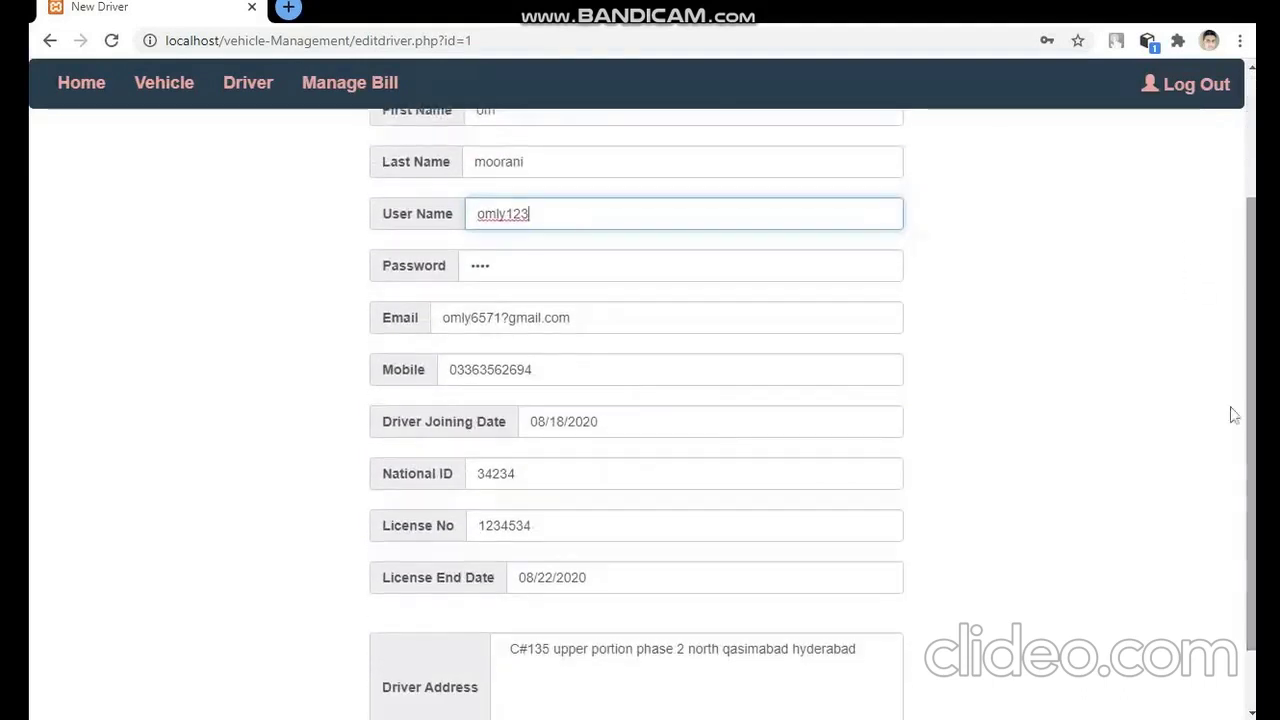
pyautogui.moveTo(571, 317); pyautogui.dragTo(430, 328)
pyautogui.write('o')
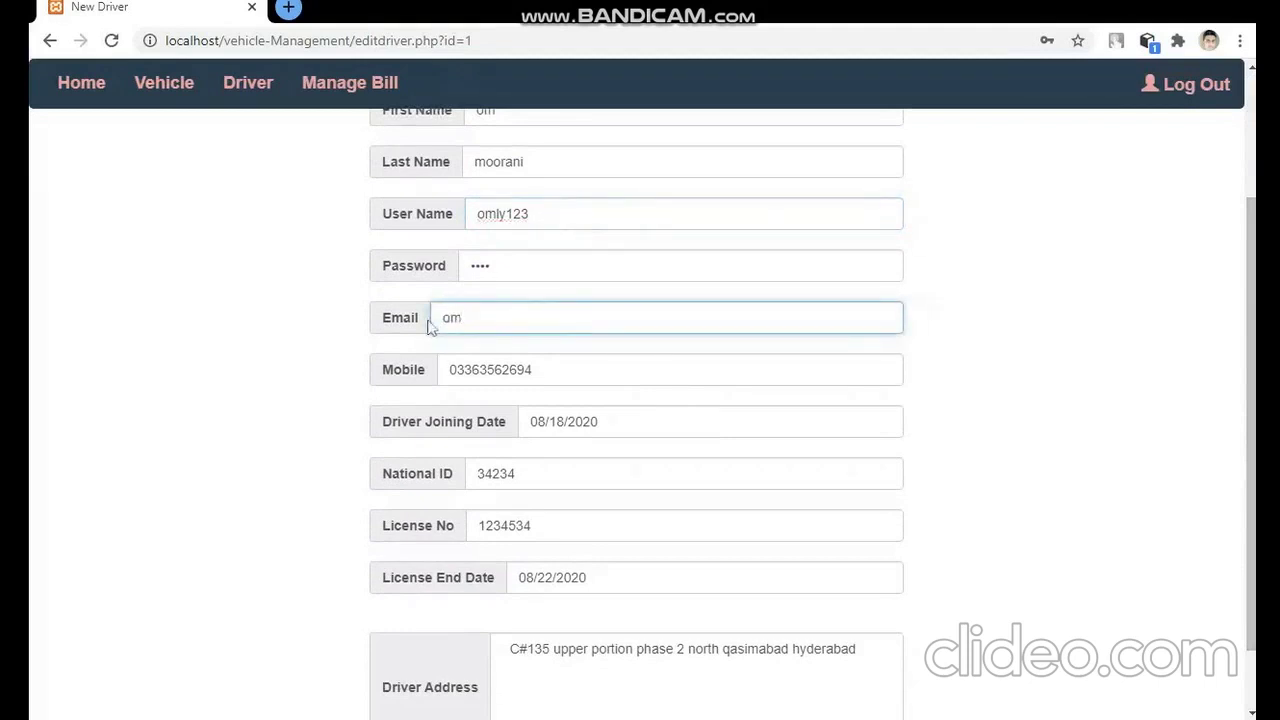
pyautogui.write('m')
pyautogui.press('Down')
pyautogui.press('Return')
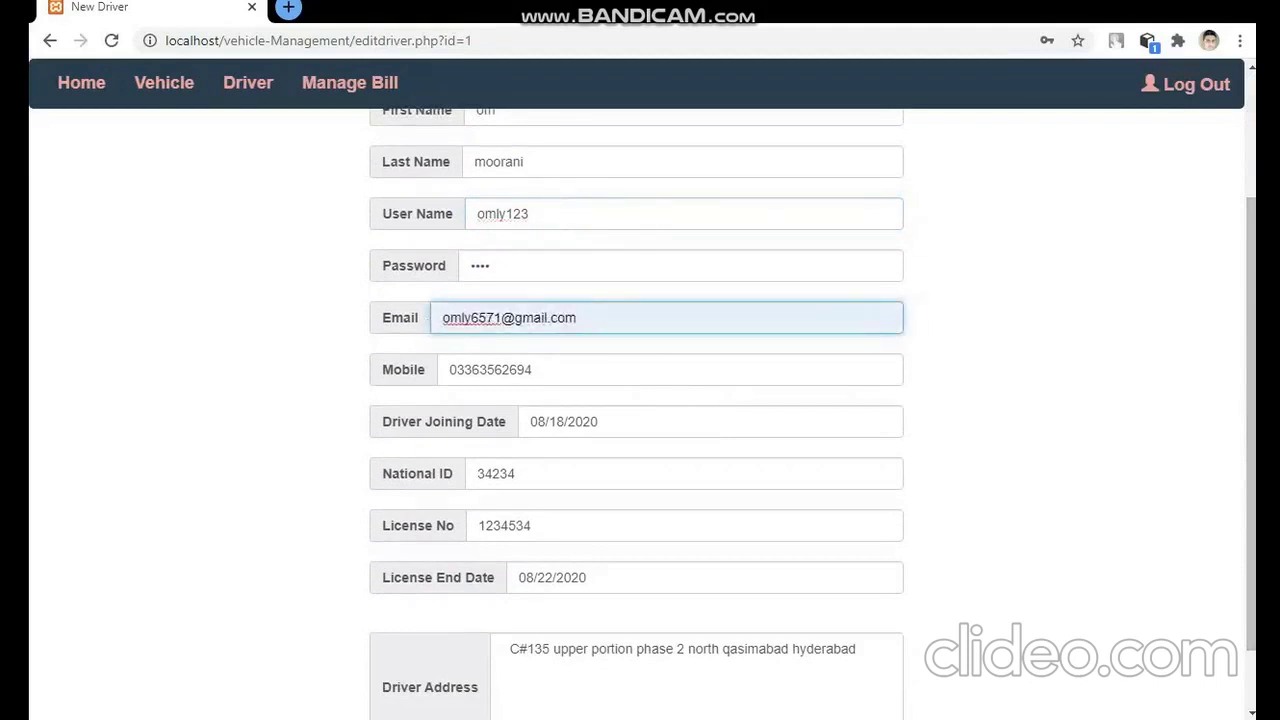
pyautogui.click(536, 370)
pyautogui.press('BackSpace')
pyautogui.press('BackSpace')
pyautogui.press('BackSpace')
pyautogui.press('BackSpace')
pyautogui.press('BackSpace')
pyautogui.press('BackSpace')
pyautogui.press('BackSpace')
pyautogui.press('BackSpace')
pyautogui.press('BackSpace')
pyautogui.press('BackSpace')
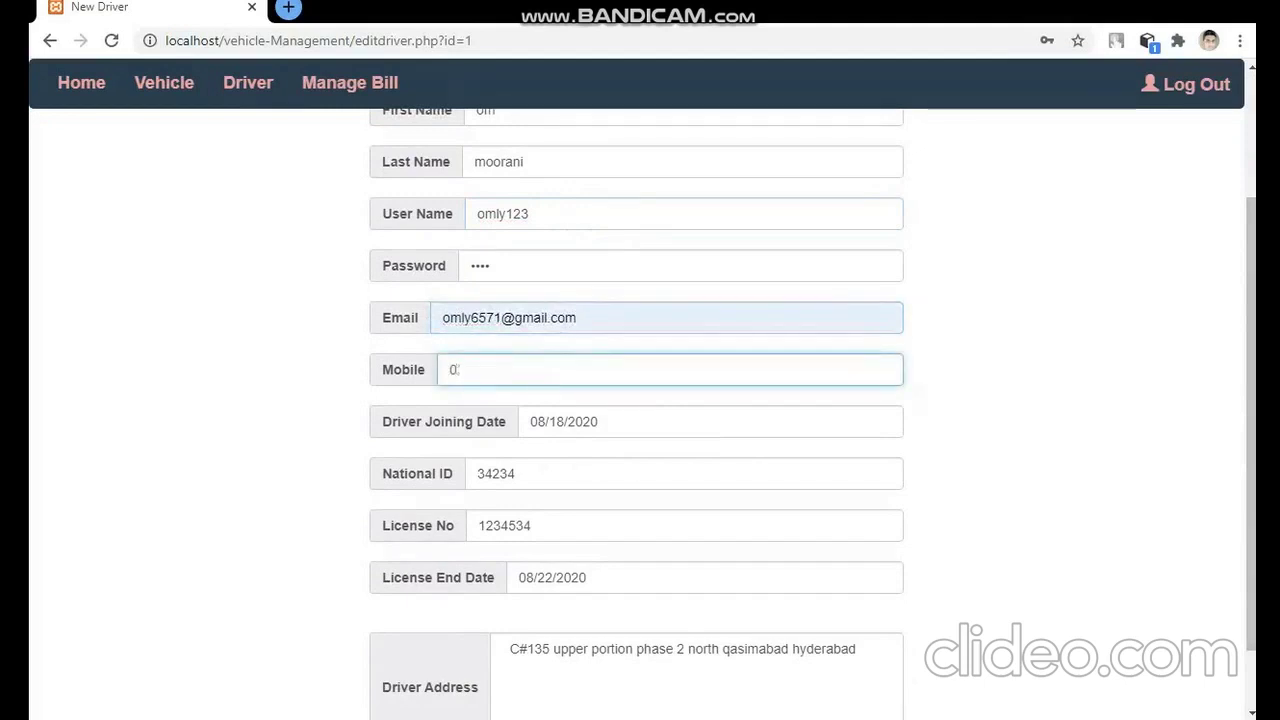
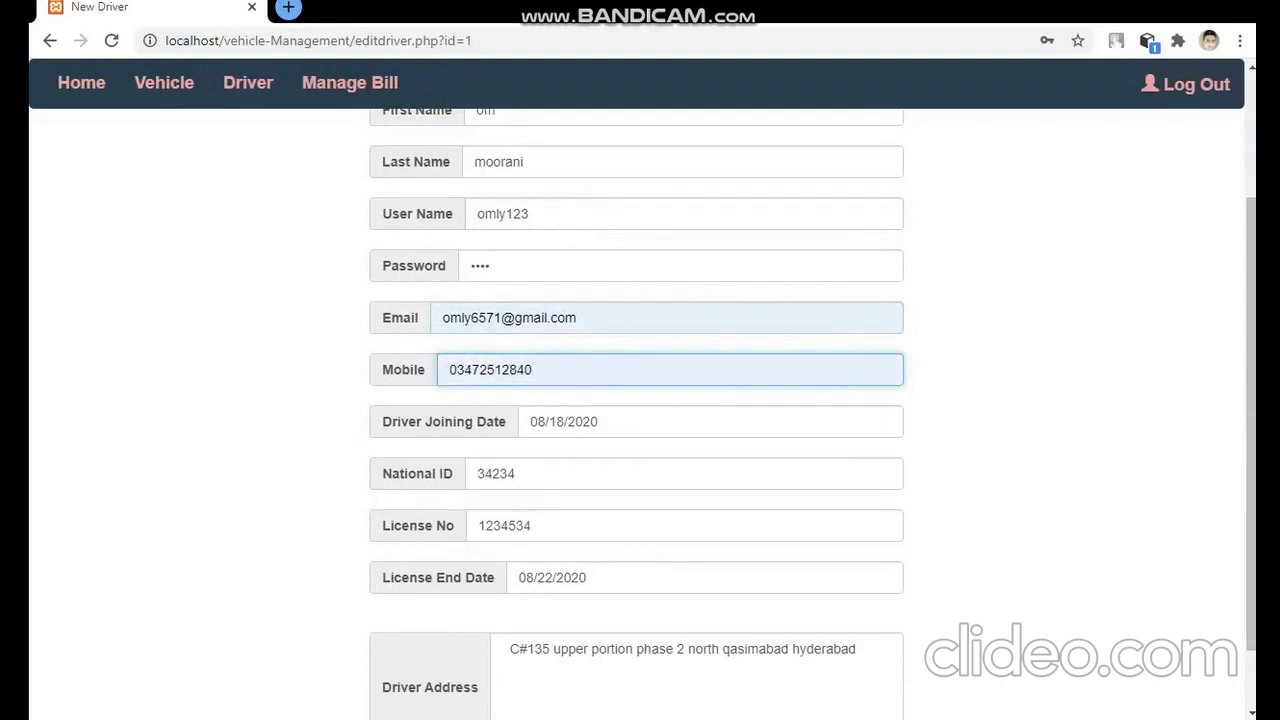
# - Update the license number, set license end 08/26/2020 and joining 08/05/2020, change address to phase 1, and save
pyautogui.click(684, 474)
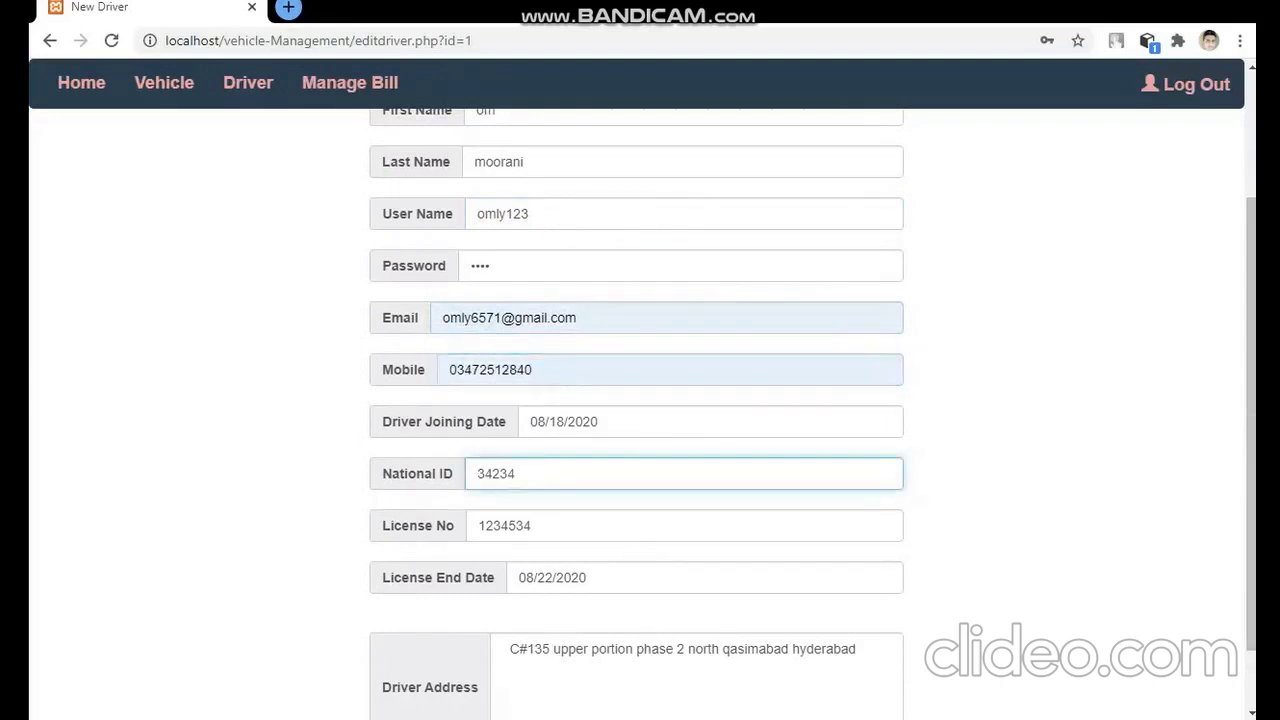
pyautogui.click(601, 520)
pyautogui.write('34')
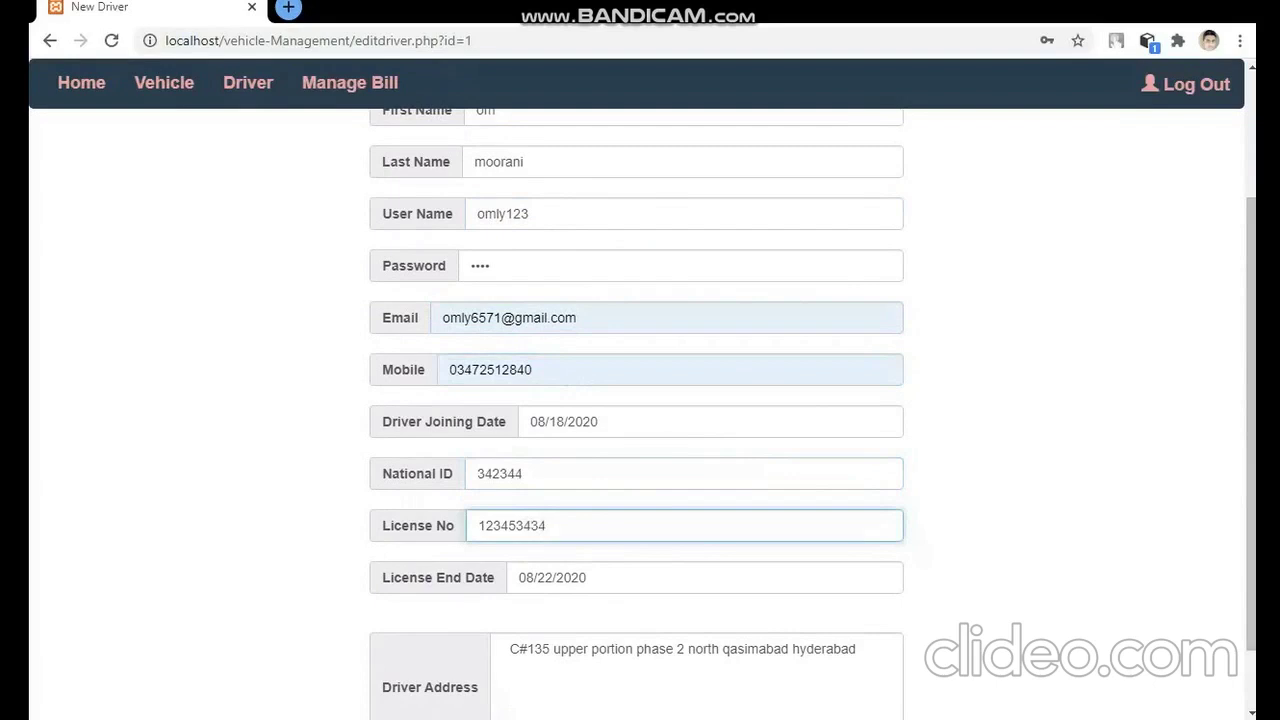
pyautogui.click(700, 577)
pyautogui.click(628, 514)
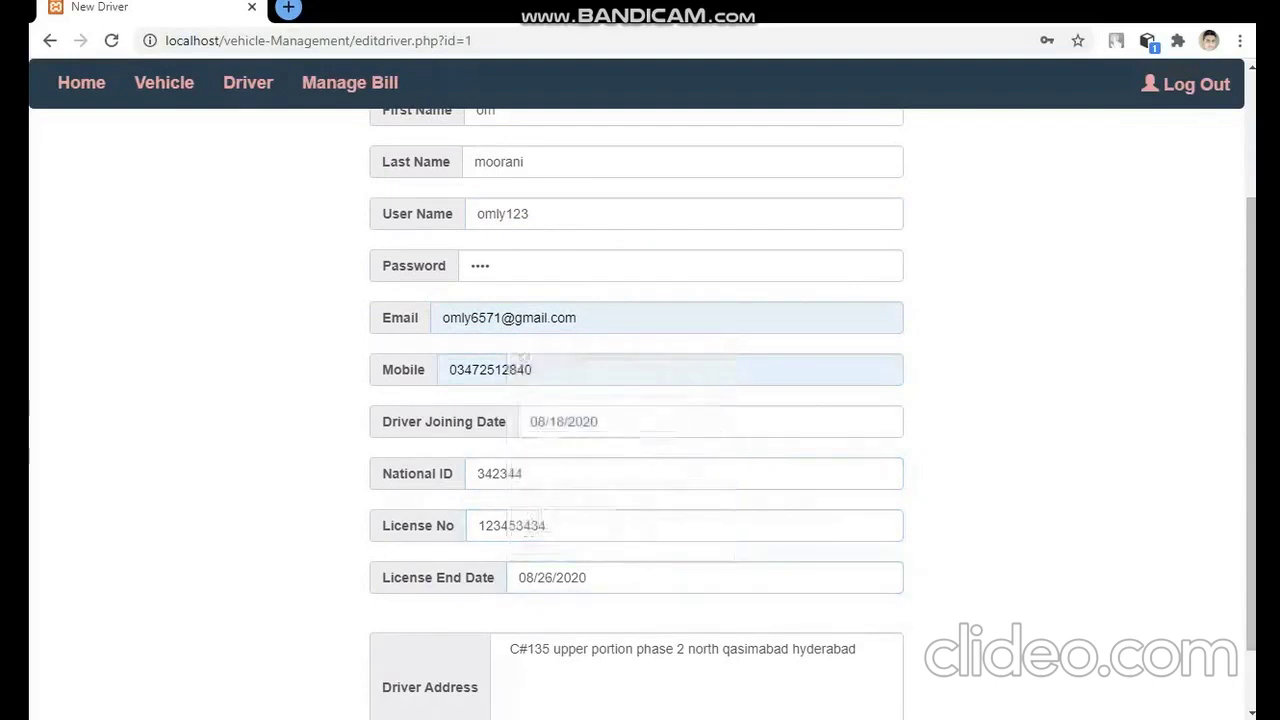
pyautogui.click(640, 421)
pyautogui.click(641, 545)
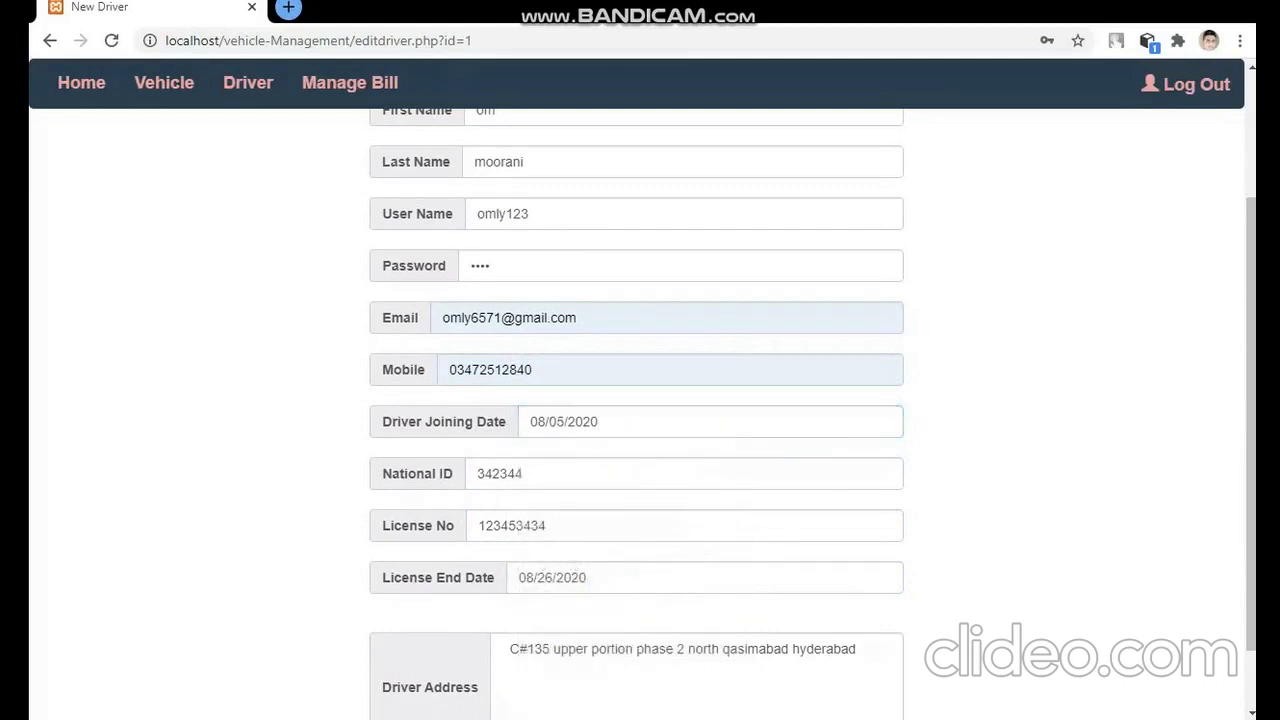
pyautogui.click(685, 650)
pyautogui.press('BackSpace')
pyautogui.write('1')
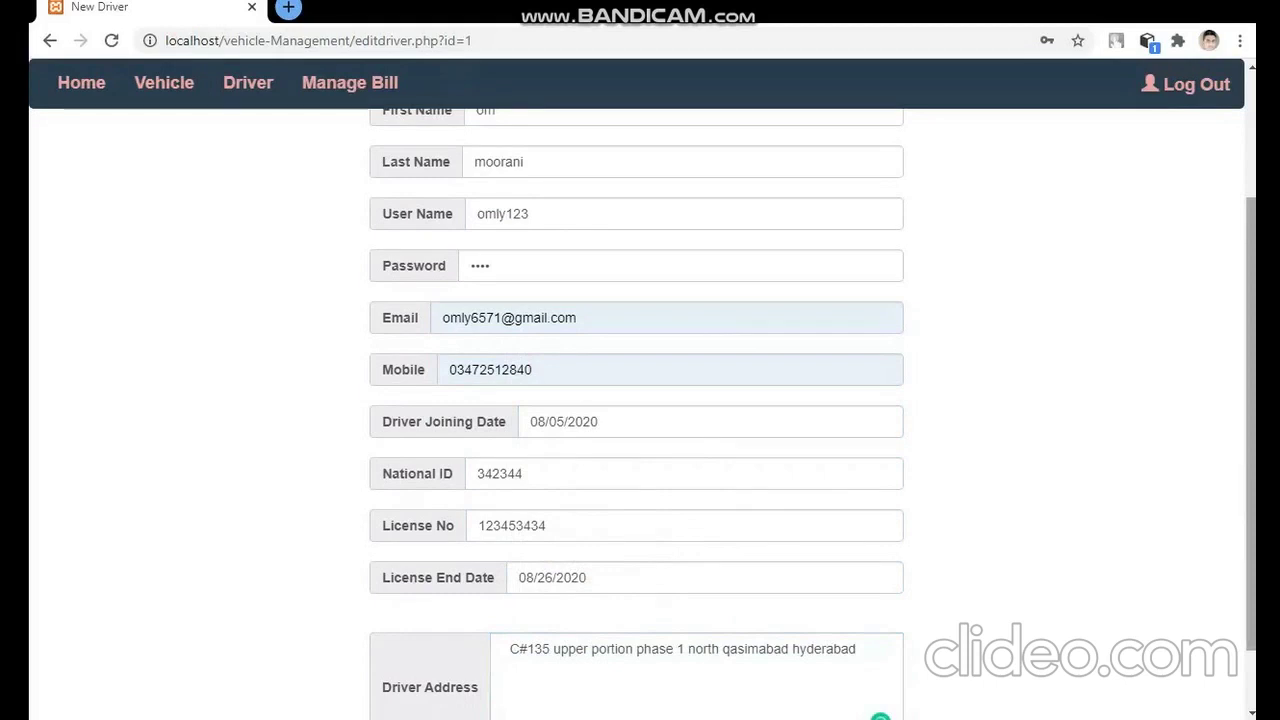
pyautogui.scroll(-1, 468, 694)
pyautogui.click(395, 704)
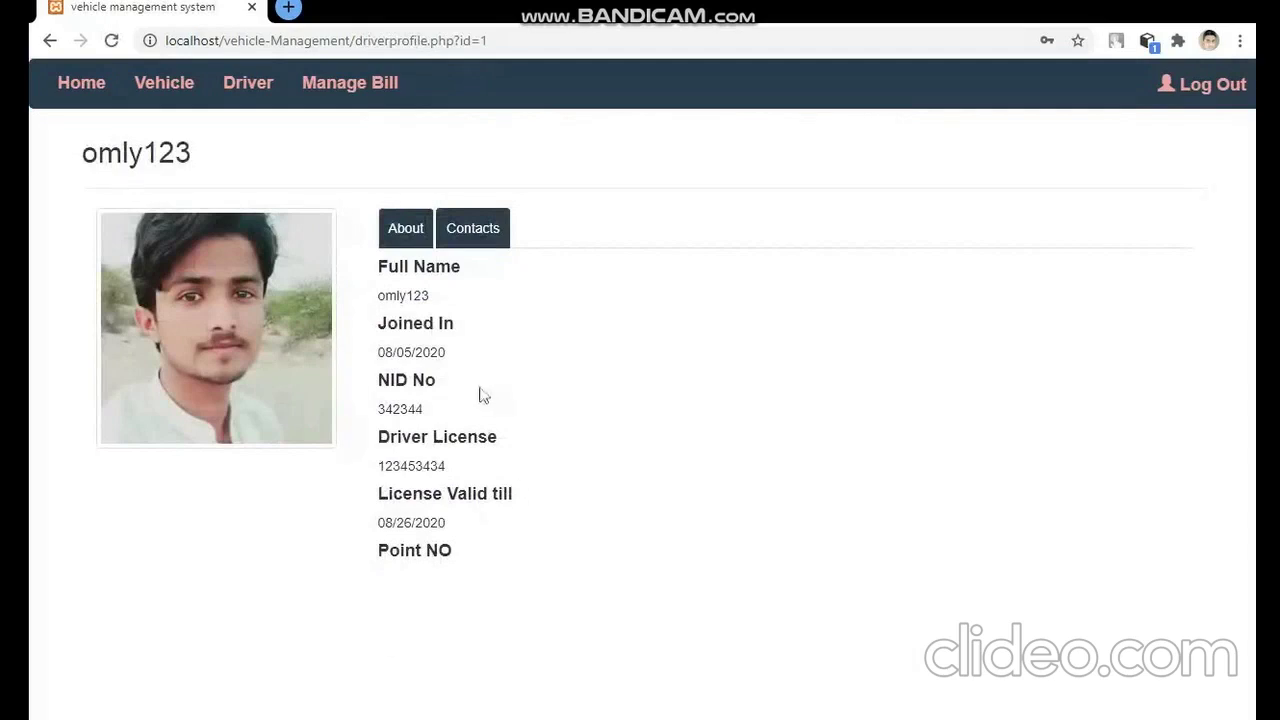
# - Review the driver's name, e-mail, address and mobile on the Contacts tab, then go to the billing list
pyautogui.moveTo(440, 310); pyautogui.dragTo(363, 300)
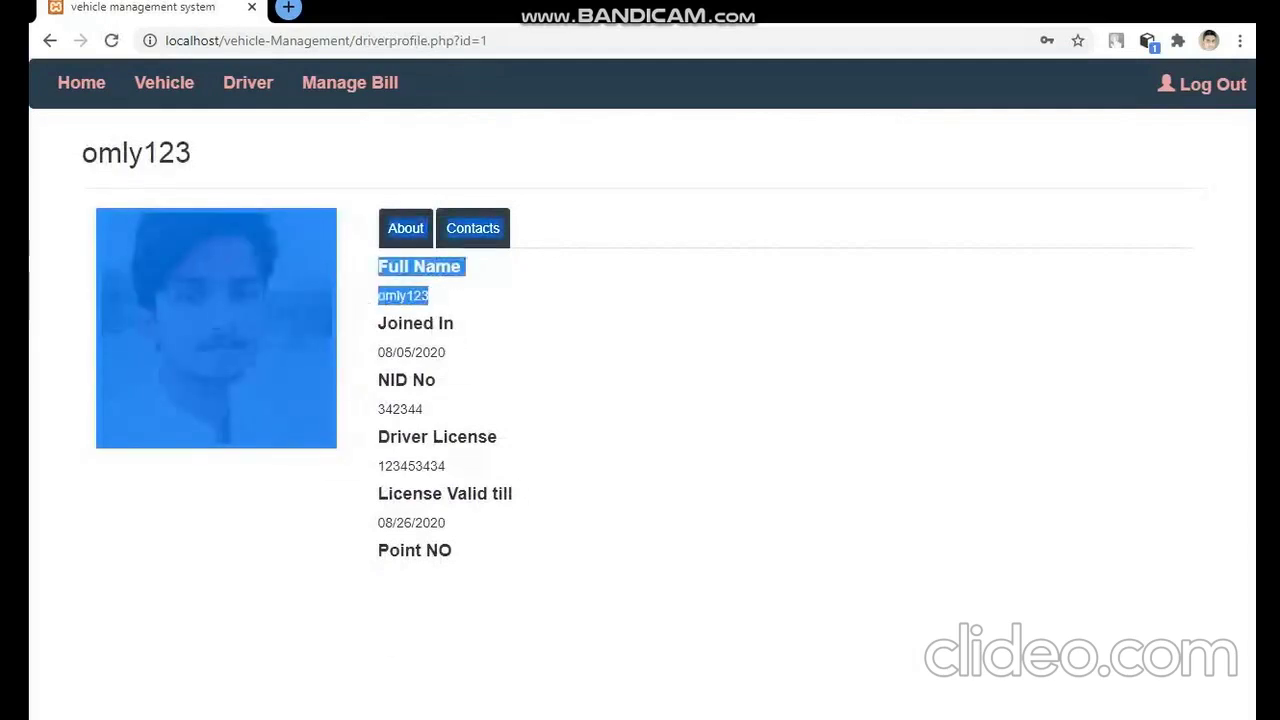
pyautogui.click(445, 352)
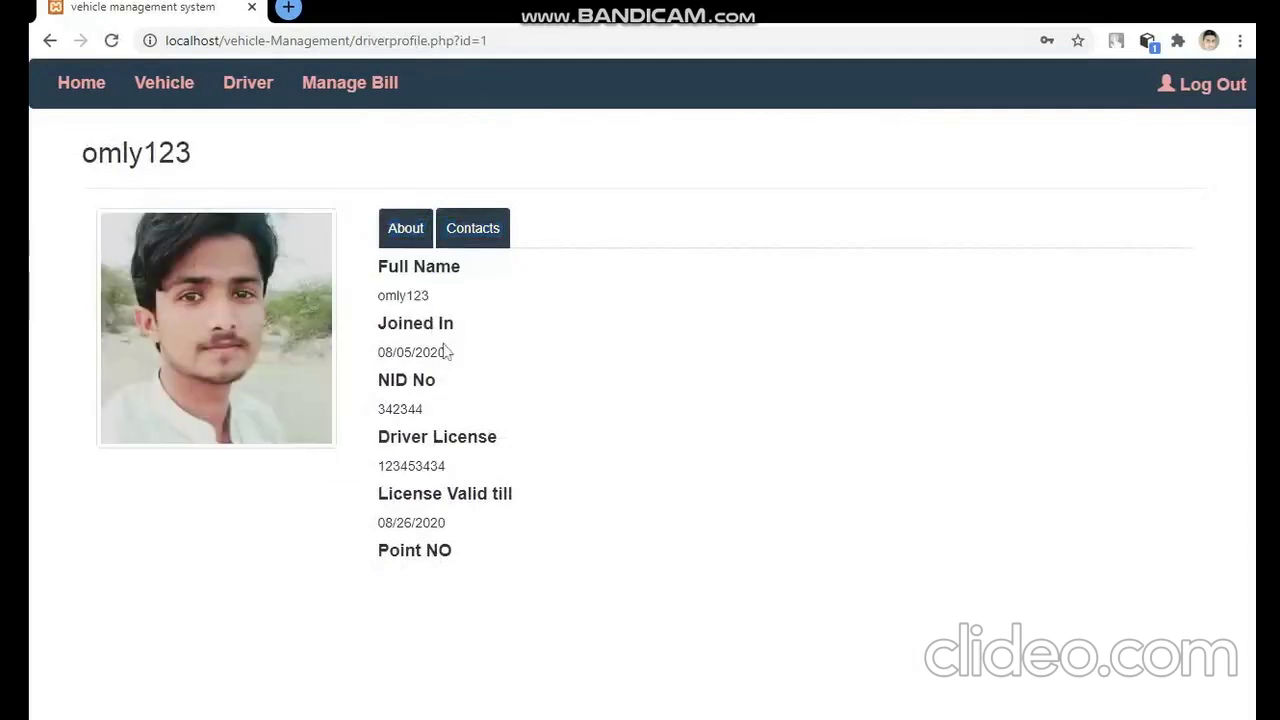
pyautogui.click(458, 232)
pyautogui.moveTo(513, 400); pyautogui.dragTo(379, 399)
pyautogui.click(337, 252)
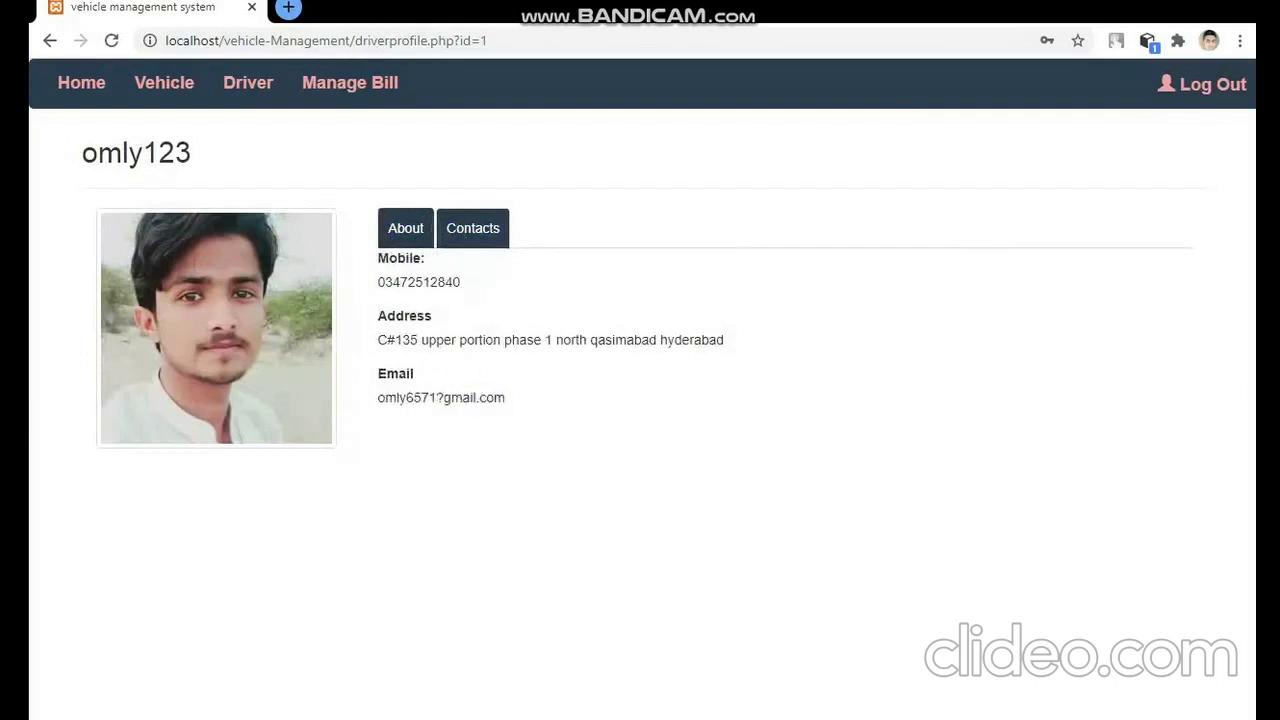
pyautogui.moveTo(553, 340); pyautogui.dragTo(534, 340)
pyautogui.moveTo(462, 284); pyautogui.dragTo(322, 294)
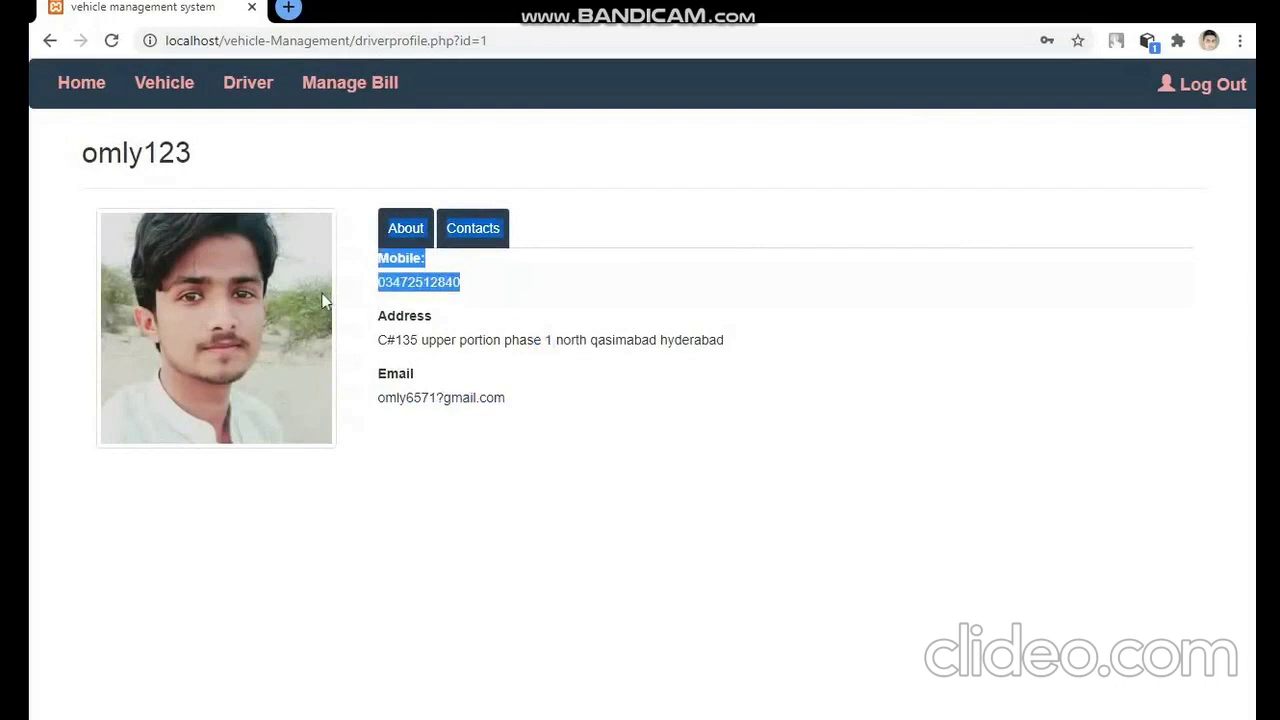
pyautogui.click(245, 88)
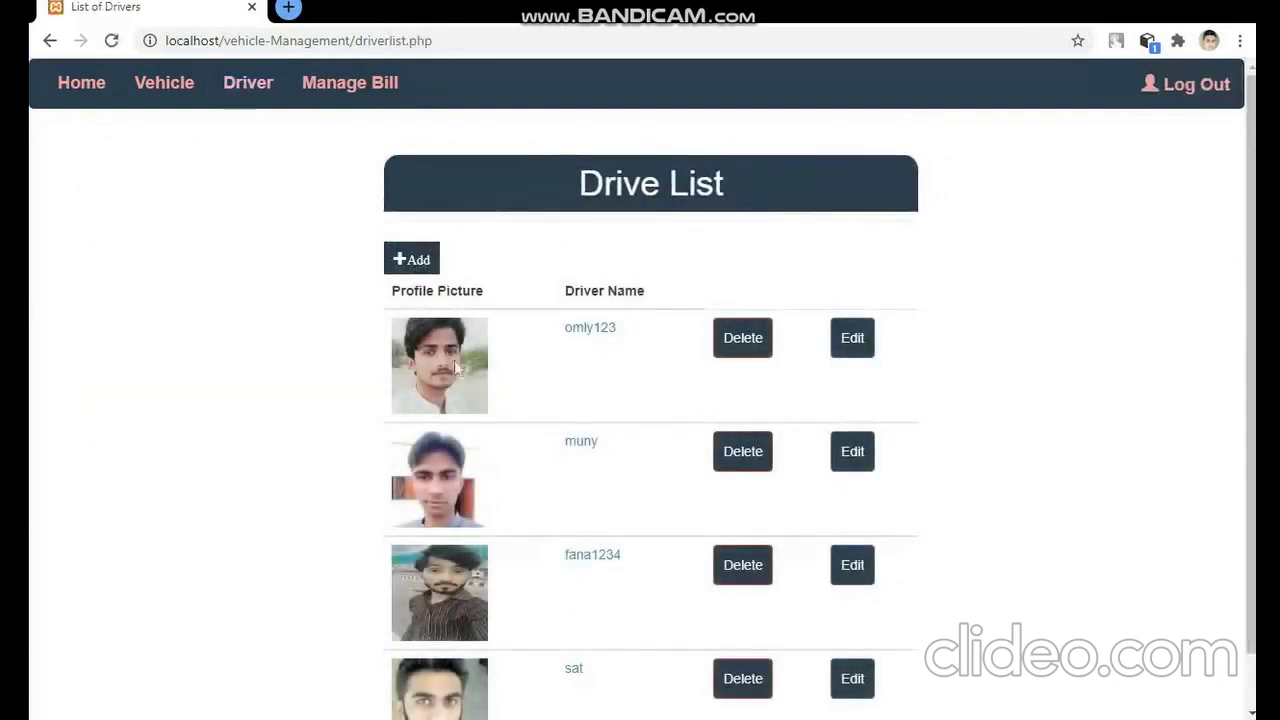
pyautogui.click(337, 86)
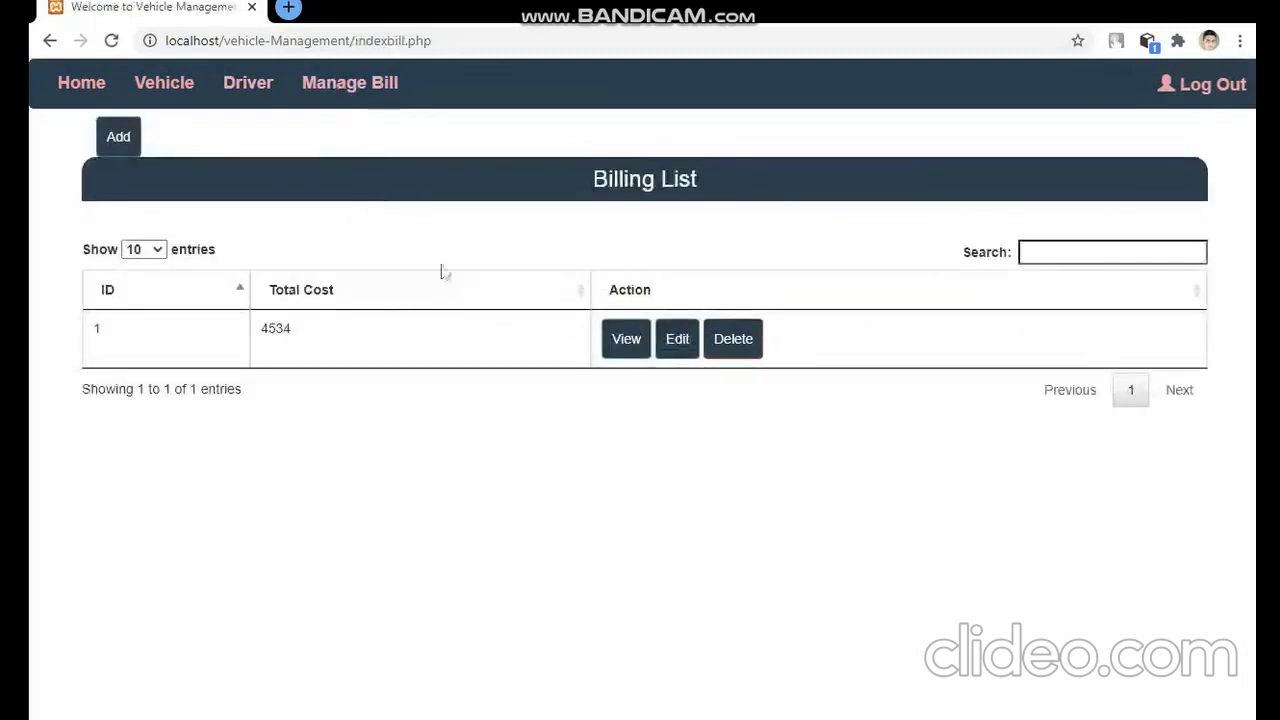
# - Start a new bill for the second driver with a date entry and 4234 total km
pyautogui.click(122, 139)
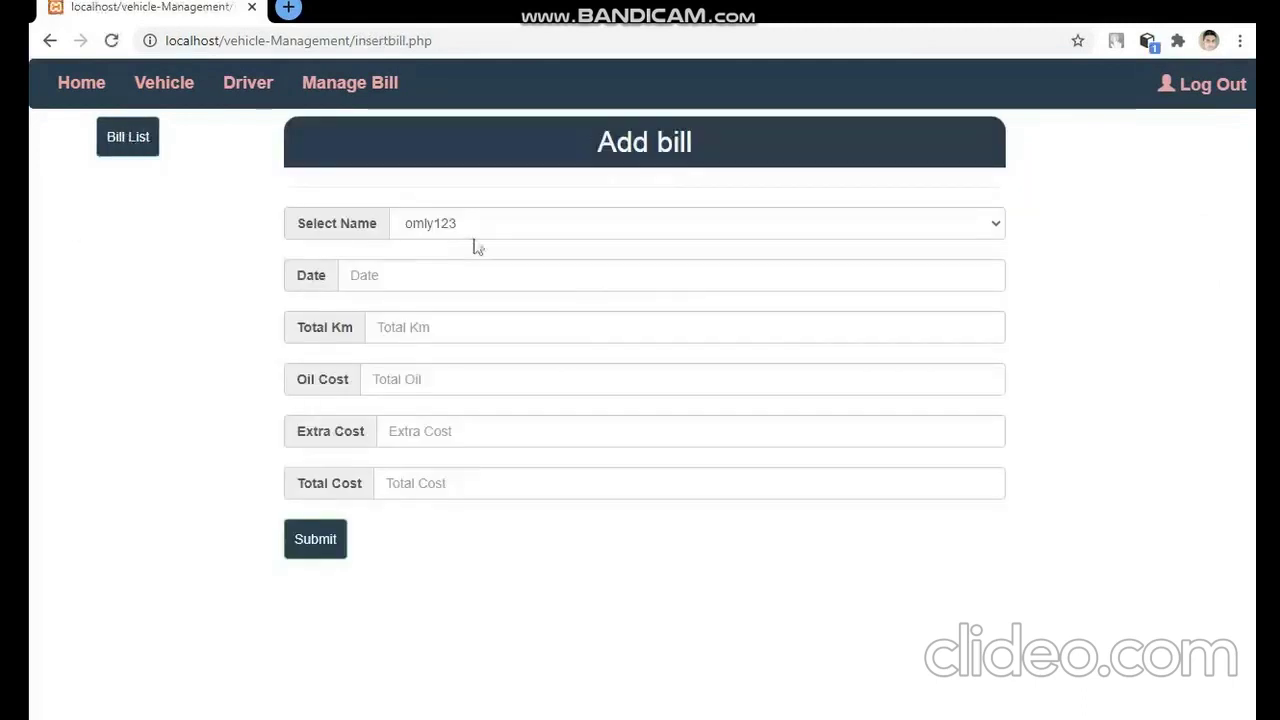
pyautogui.click(476, 230)
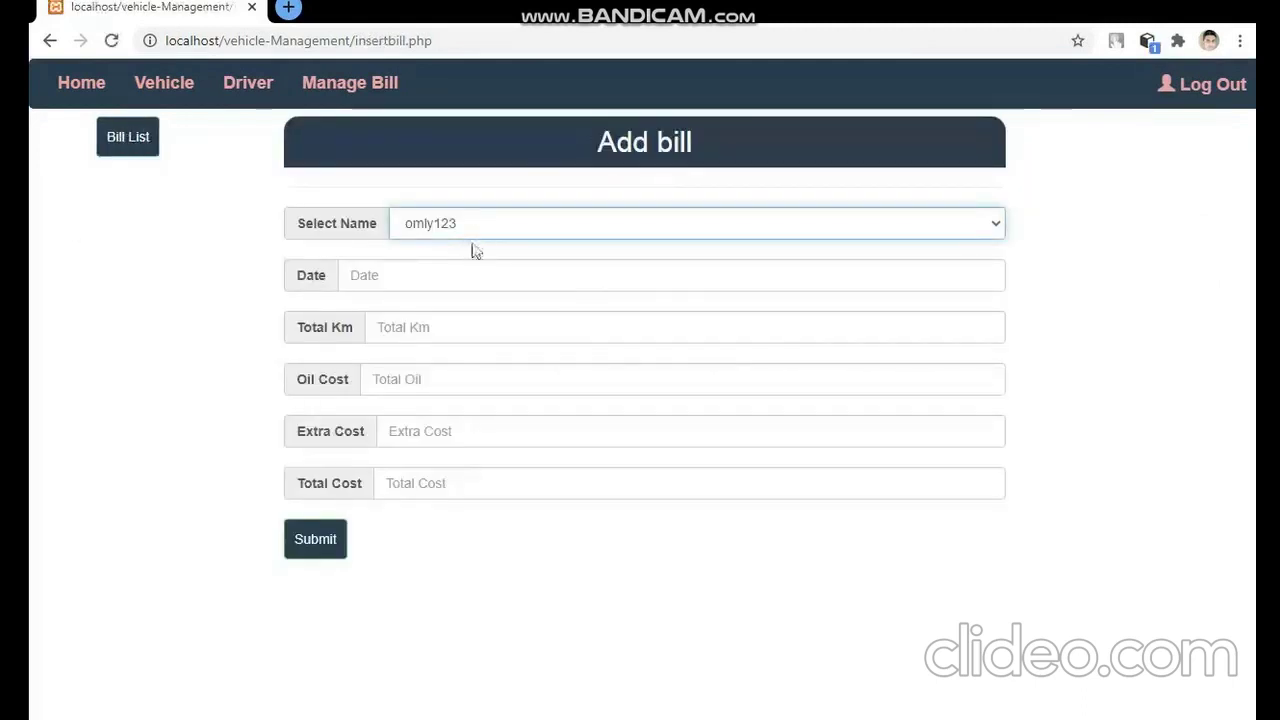
pyautogui.click(479, 278)
pyautogui.press('Tab')
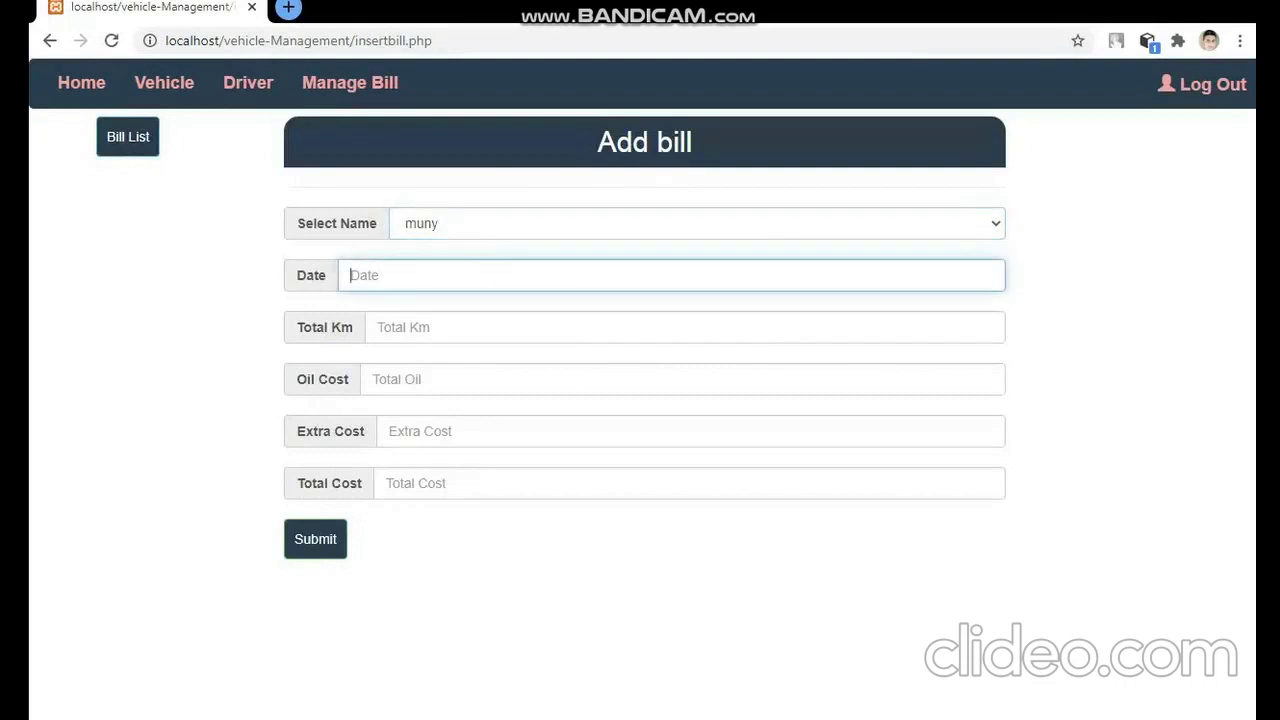
pyautogui.write('23423423432')
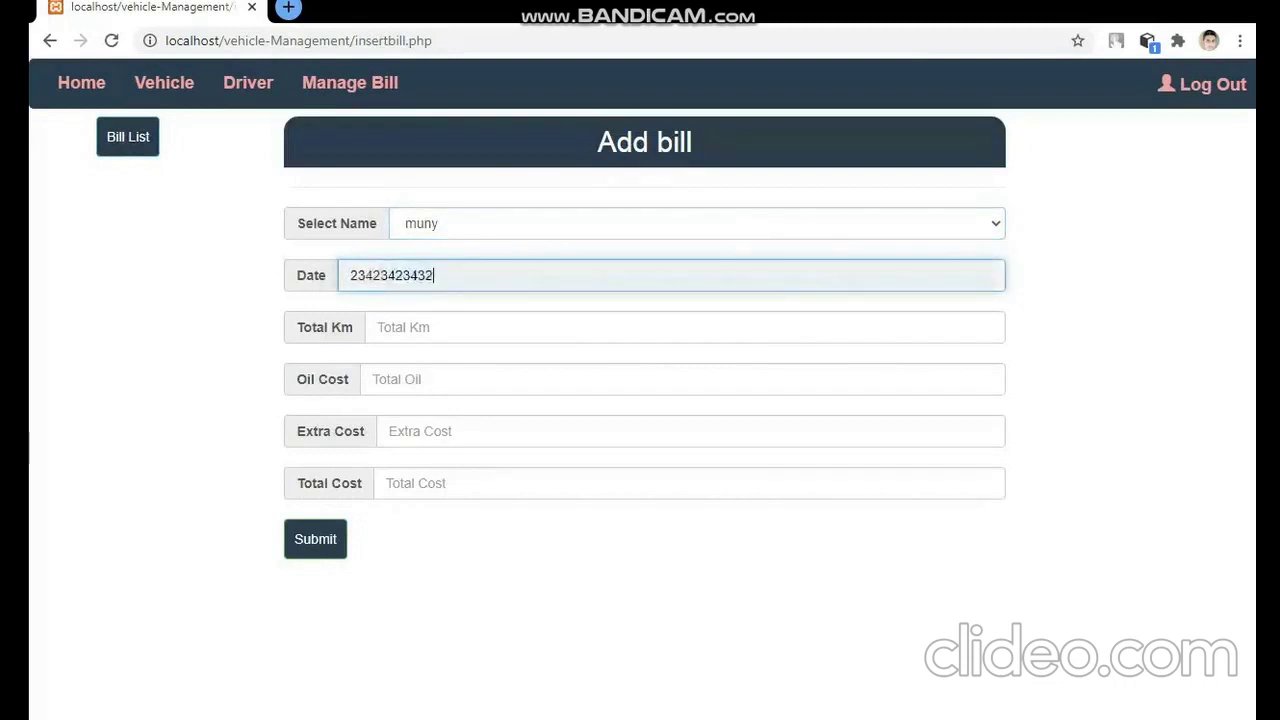
pyautogui.press('Tab')
pyautogui.write('4234')
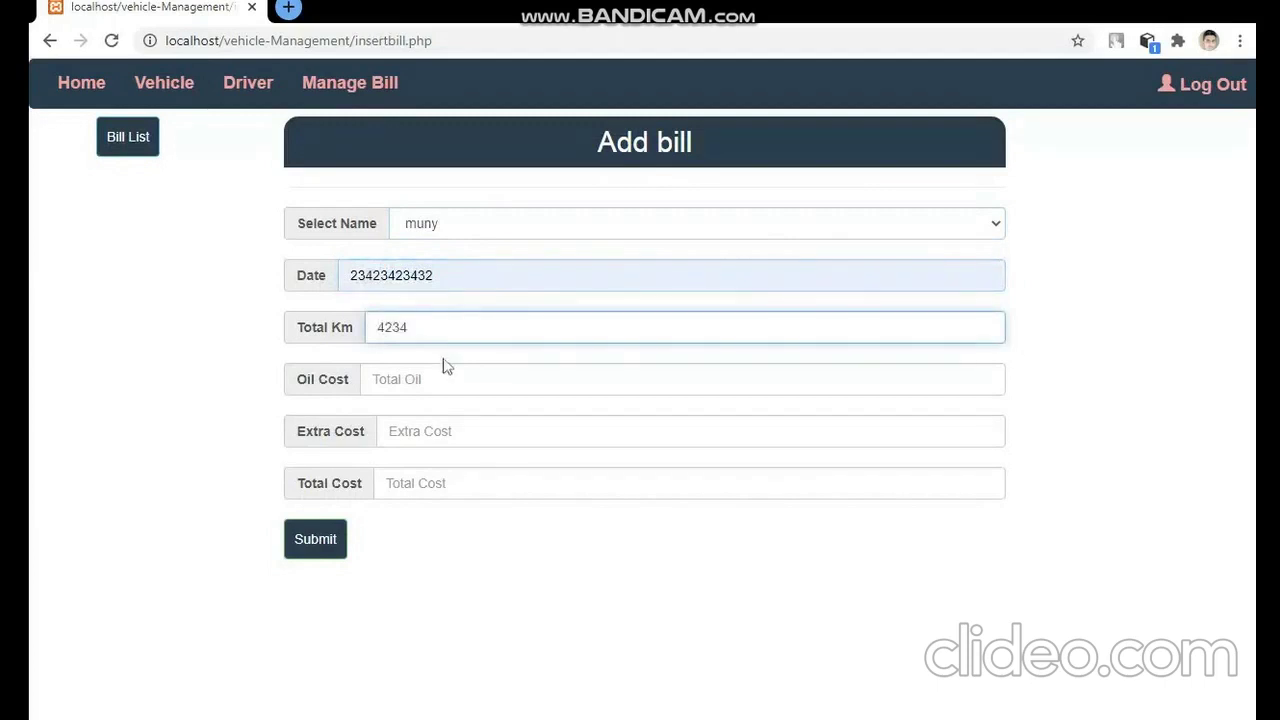
# - Enter oil cost 345452, extra cost 435 and total cost 52345434, trim the date, and save
pyautogui.press('Tab')
pyautogui.write('345452')
pyautogui.press('Tab')
pyautogui.write('435')
pyautogui.press('Tab')
pyautogui.write('52345')
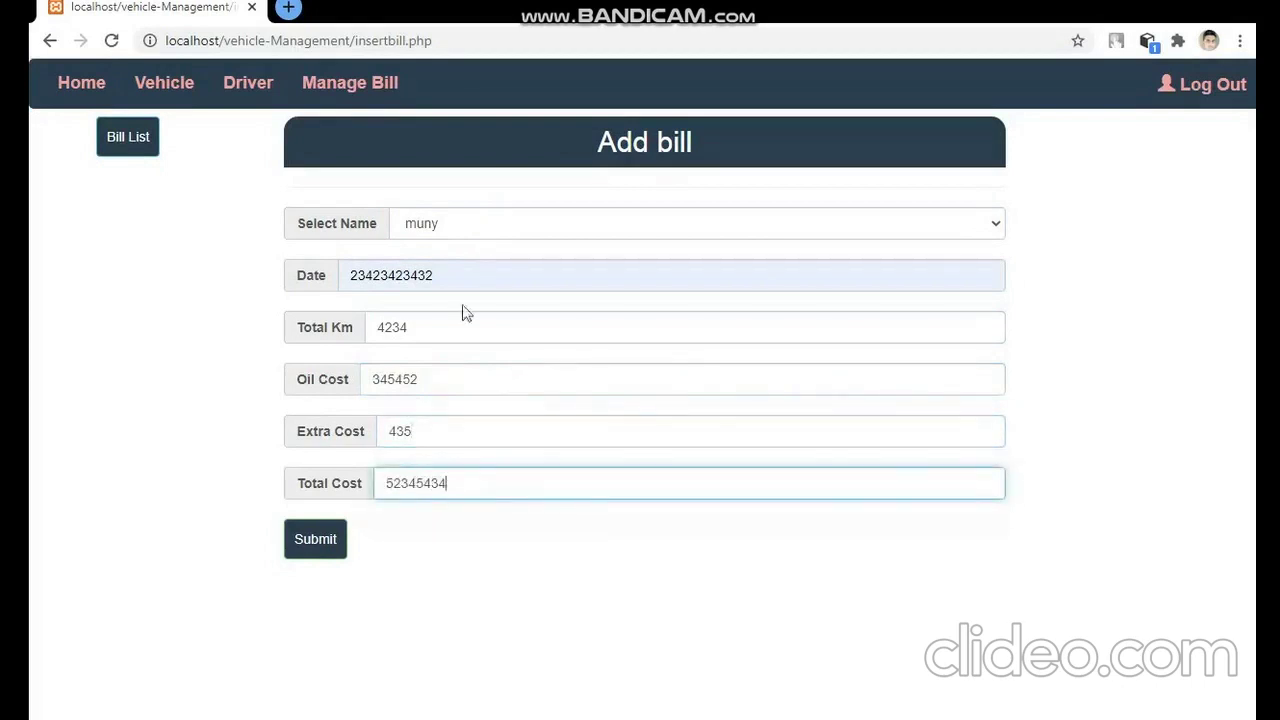
pyautogui.click(433, 275)
pyautogui.press('BackSpace')
pyautogui.press('BackSpace')
pyautogui.press('BackSpace')
pyautogui.press('BackSpace')
pyautogui.press('BackSpace')
pyautogui.press('BackSpace')
pyautogui.press('BackSpace')
pyautogui.press('BackSpace')
pyautogui.press('BackSpace')
pyautogui.press('BackSpace')
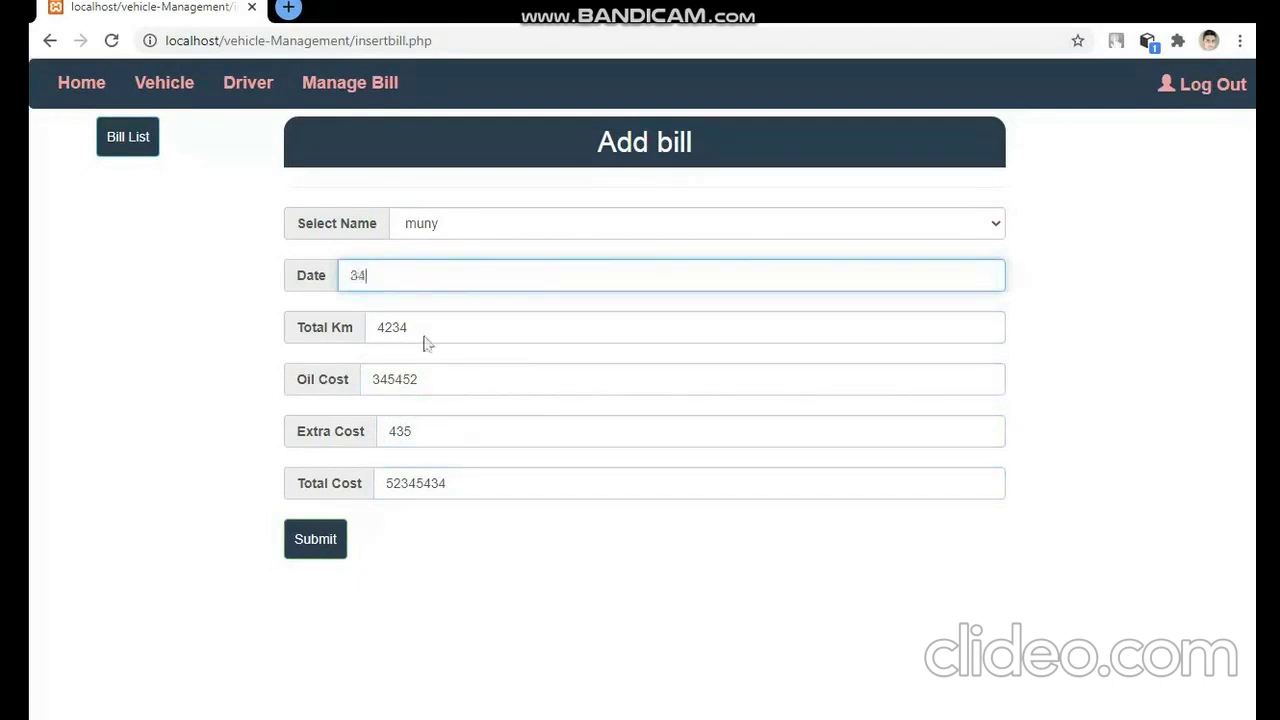
pyautogui.click(334, 549)
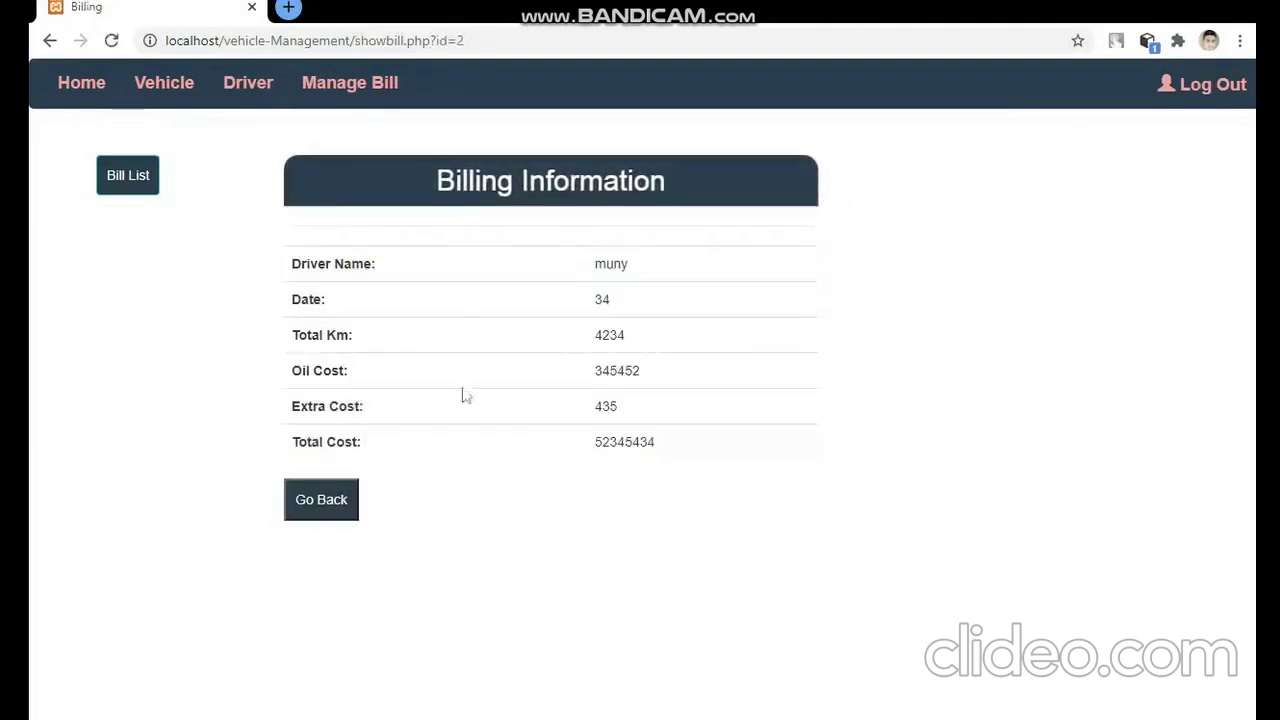
# - Delete the first bill from the billing list, confirming the 'Are u sure?' prompt
pyautogui.click(137, 188)
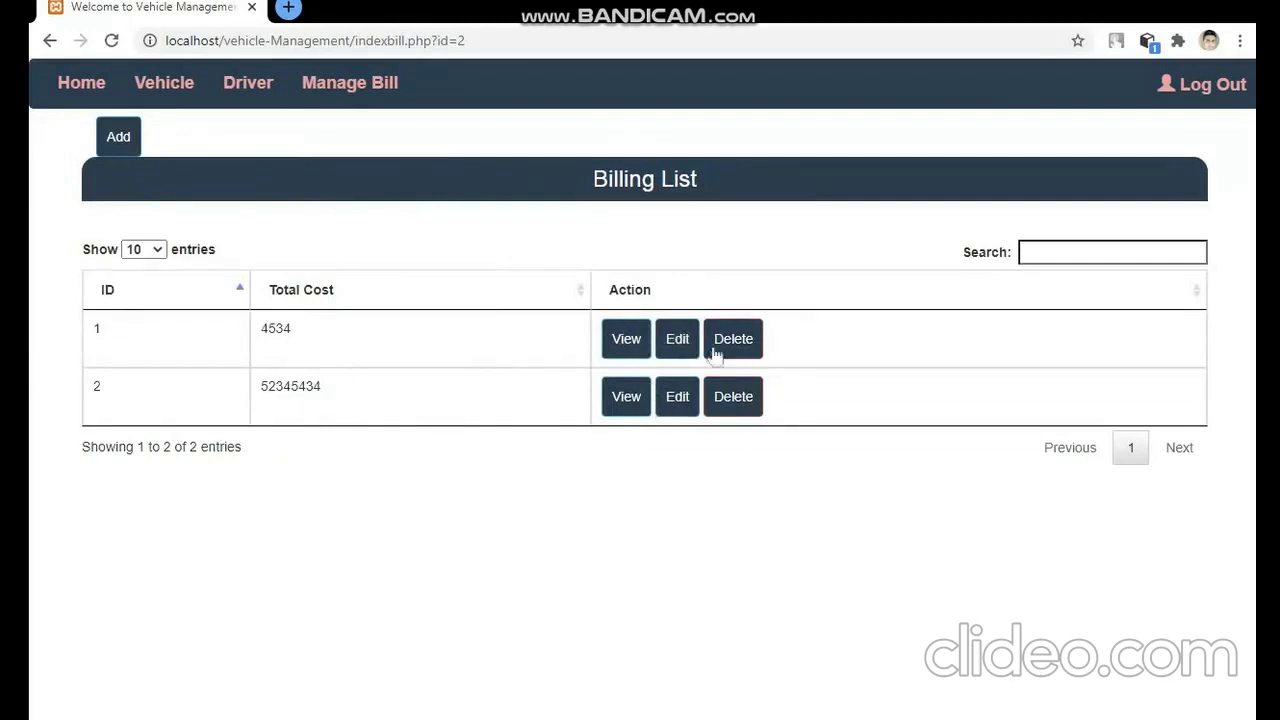
pyautogui.click(731, 342)
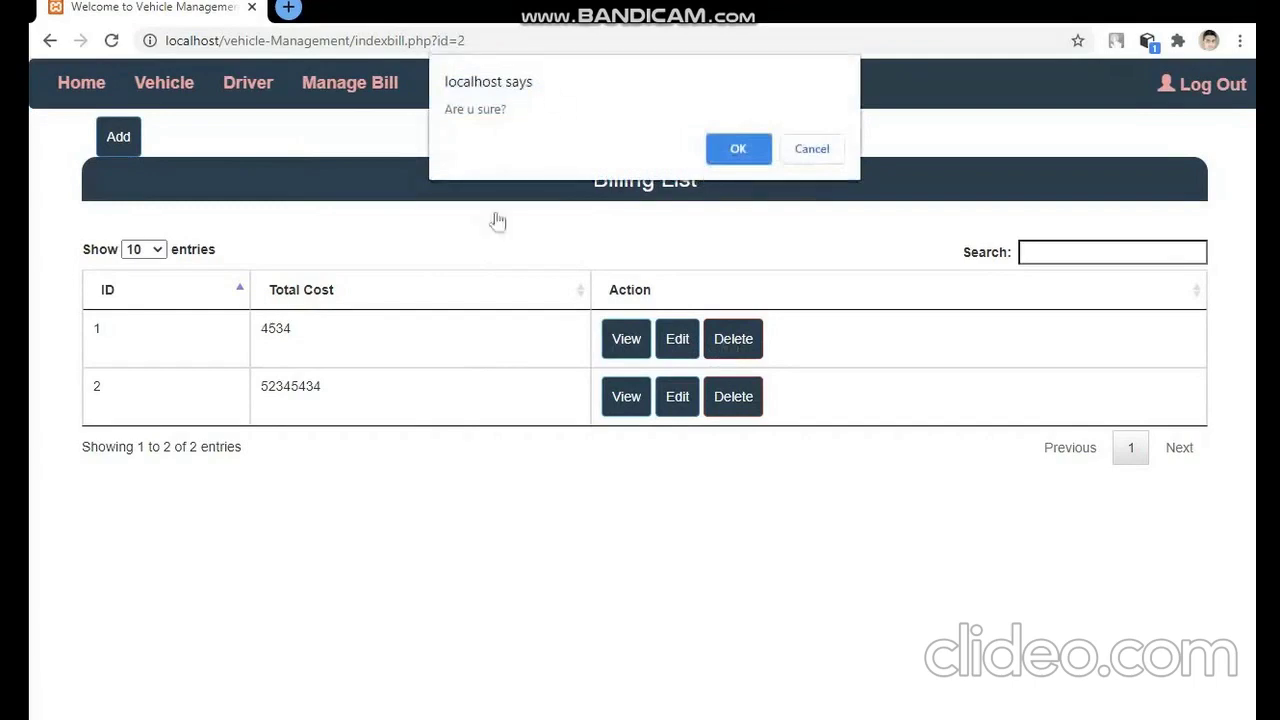
pyautogui.click(737, 148)
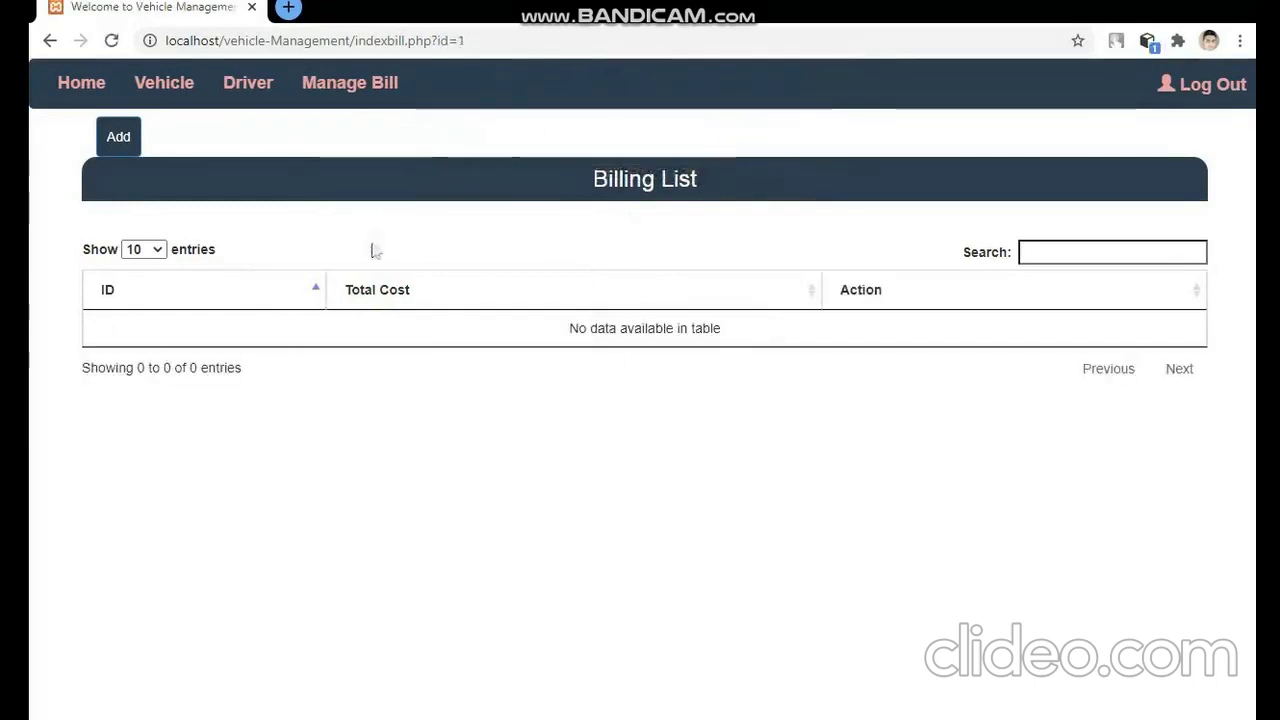
pyautogui.click(120, 146)
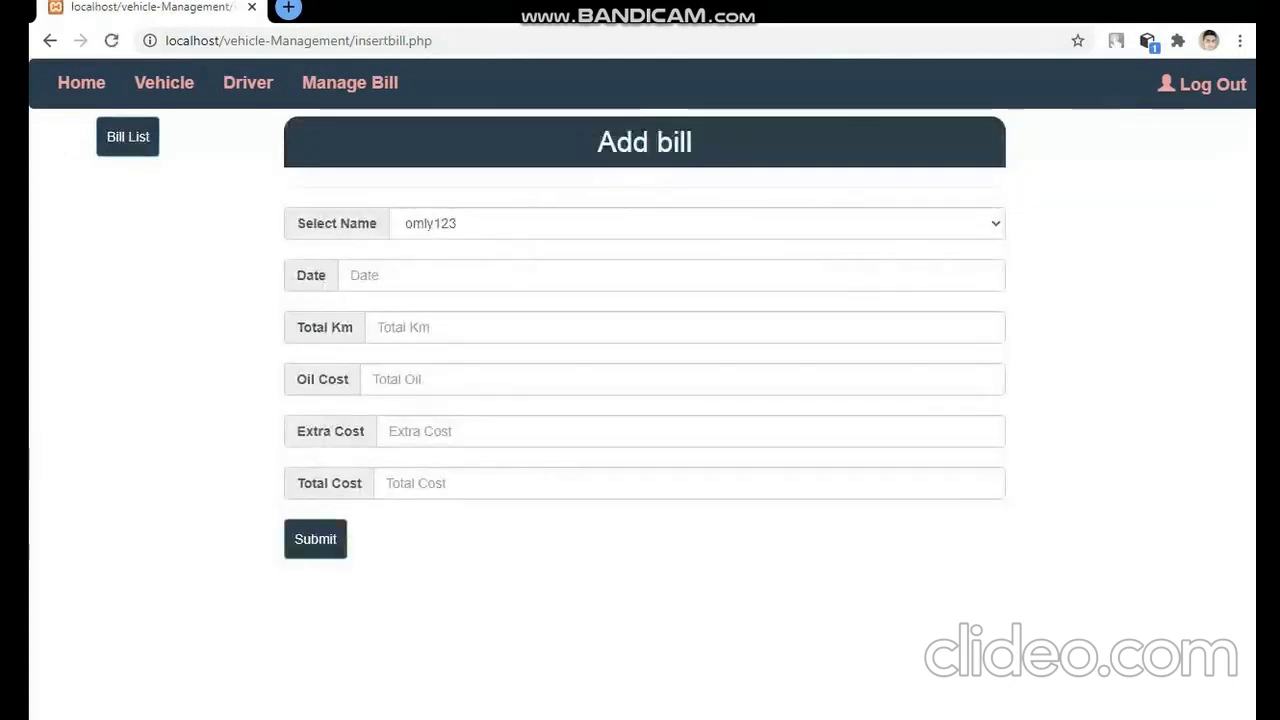
# - Save a bill for the first driver: 34 km, oil cost 50, extra cost 34, total cost 32
pyautogui.click(400, 275)
pyautogui.write('23423423432')
pyautogui.press('Tab')
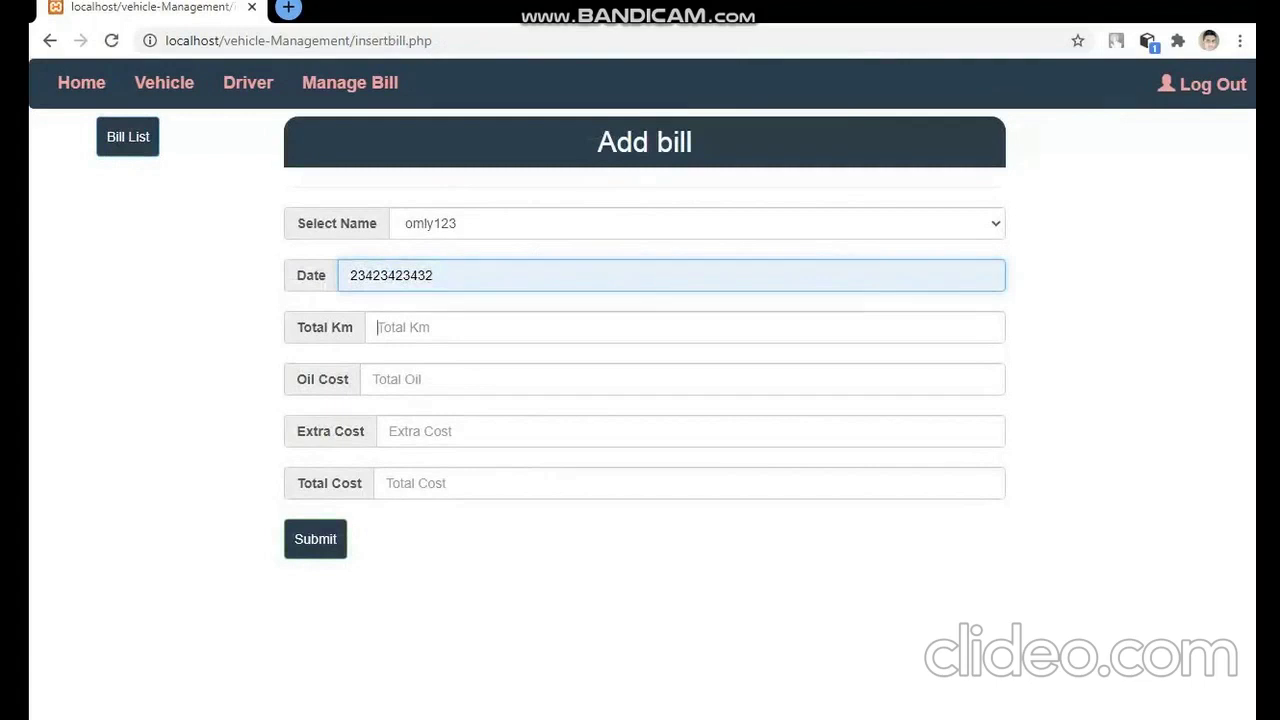
pyautogui.write('34')
pyautogui.press('Tab')
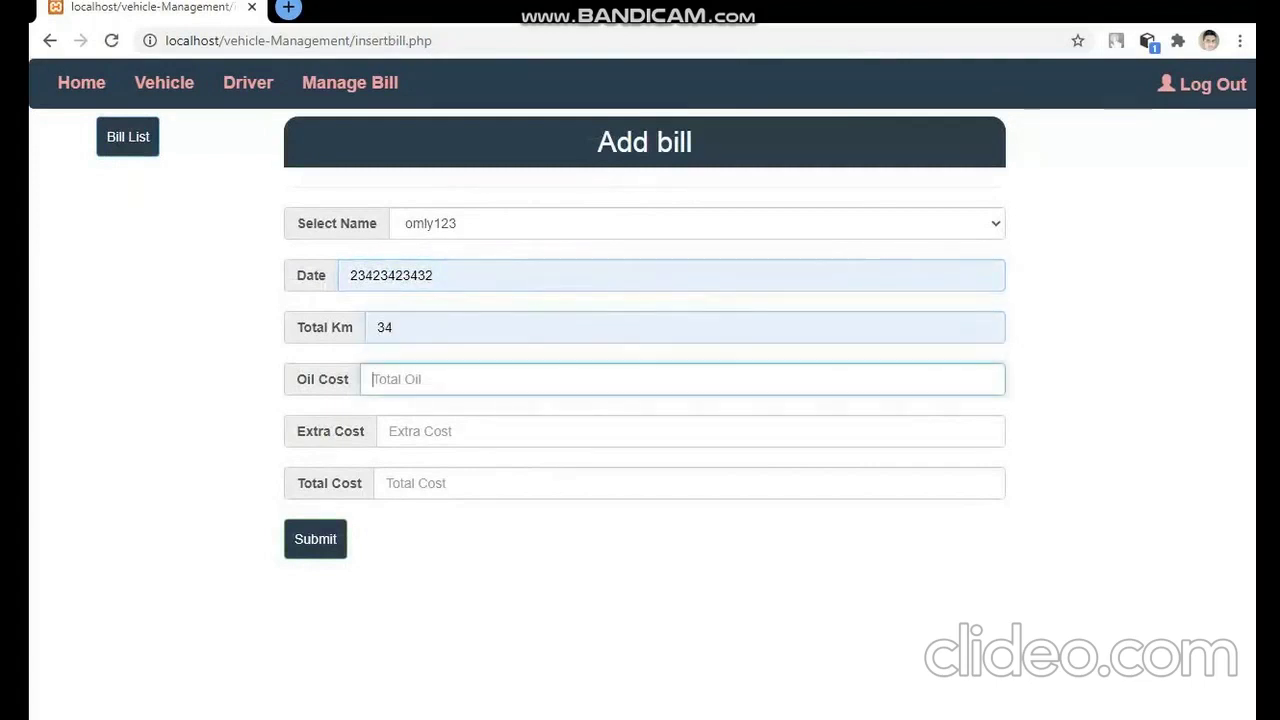
pyautogui.write('50')
pyautogui.press('Tab')
pyautogui.write('34')
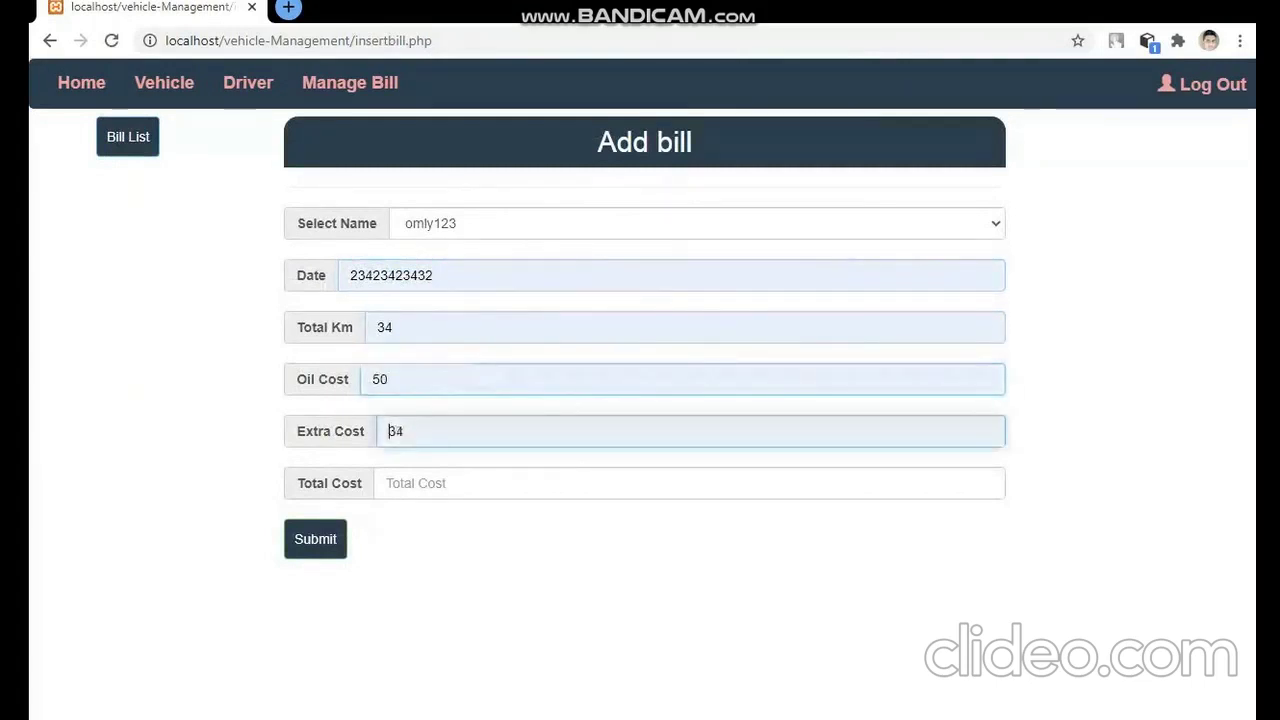
pyautogui.press('Tab')
pyautogui.write('32')
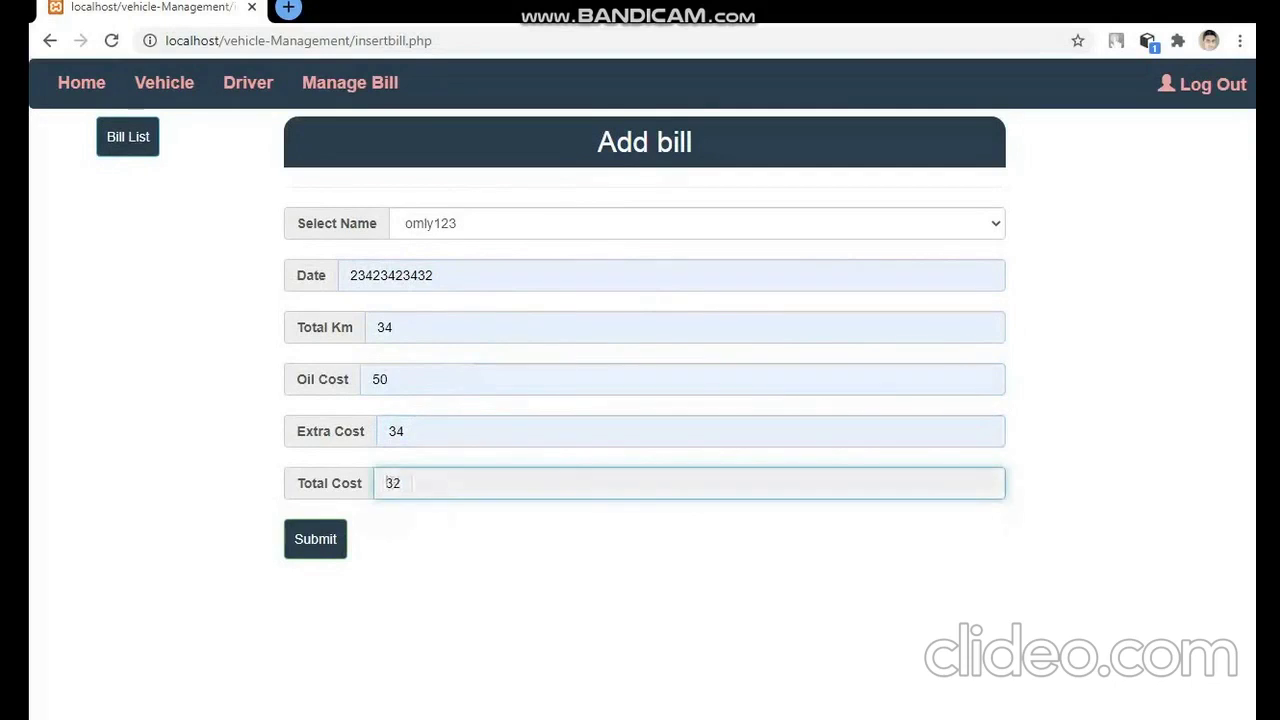
pyautogui.click(320, 536)
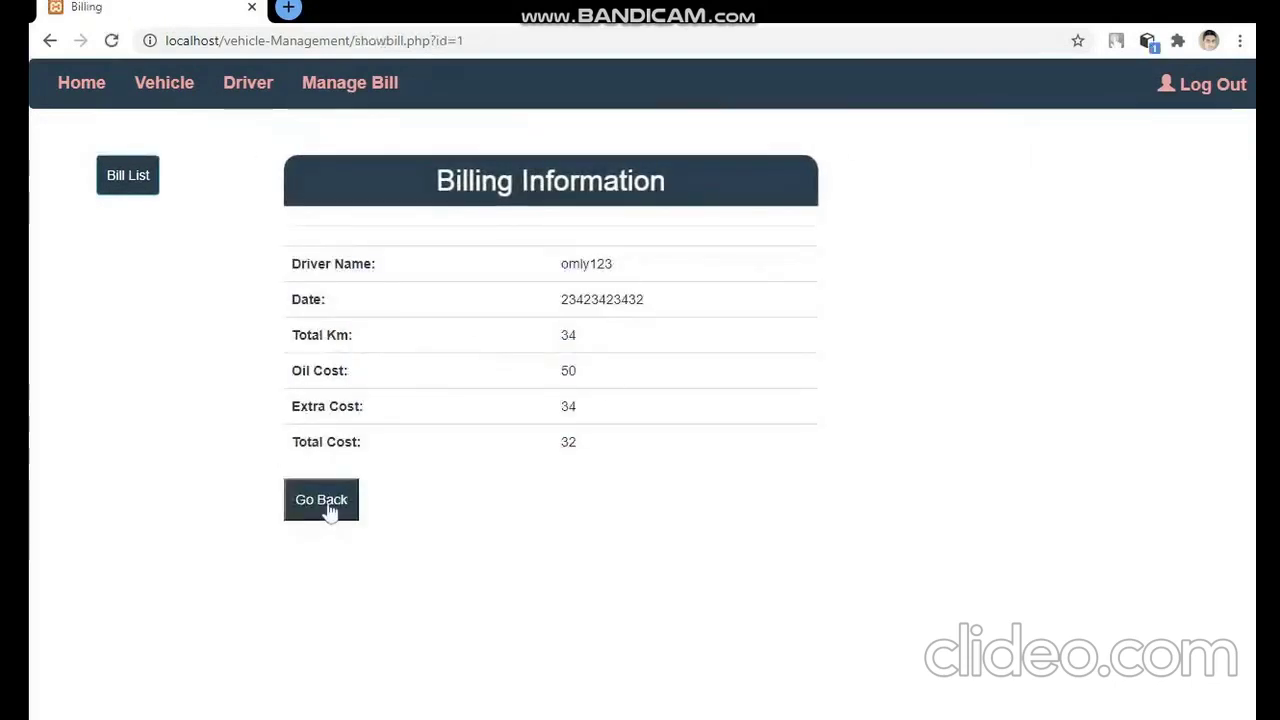
pyautogui.click(125, 180)
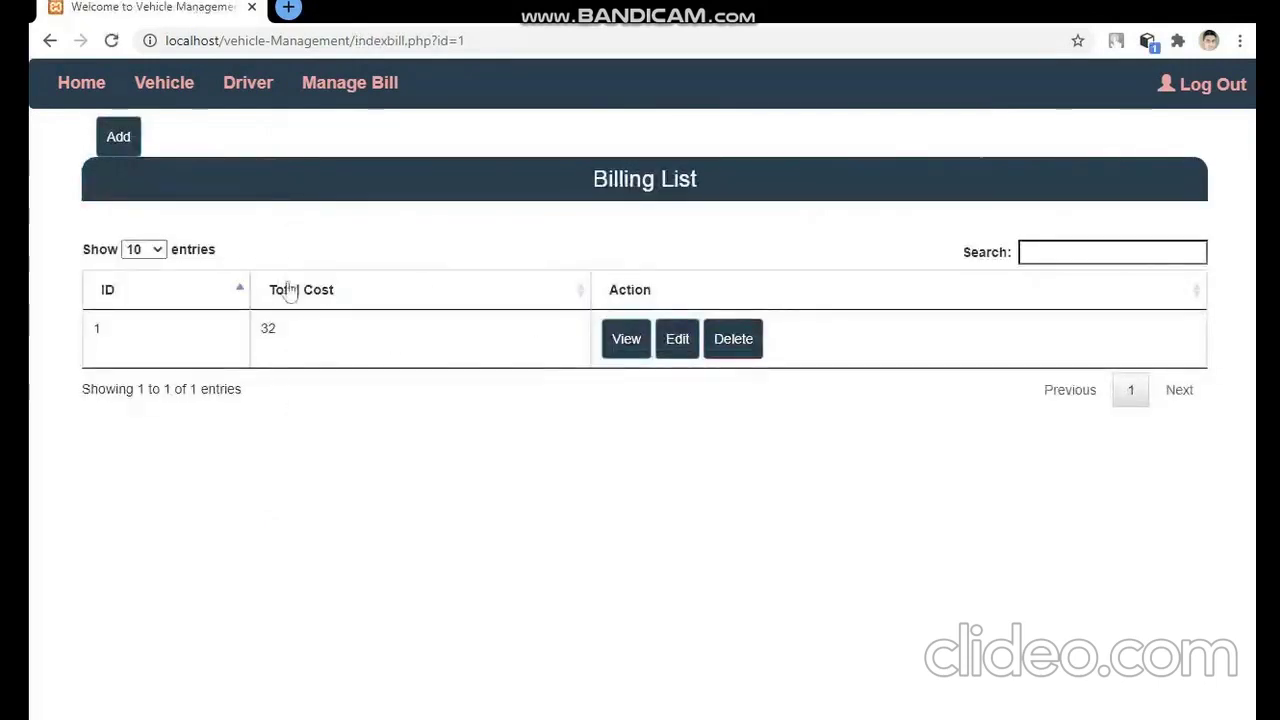
# - Start a new bill for another driver and enter a date value
pyautogui.click(120, 140)
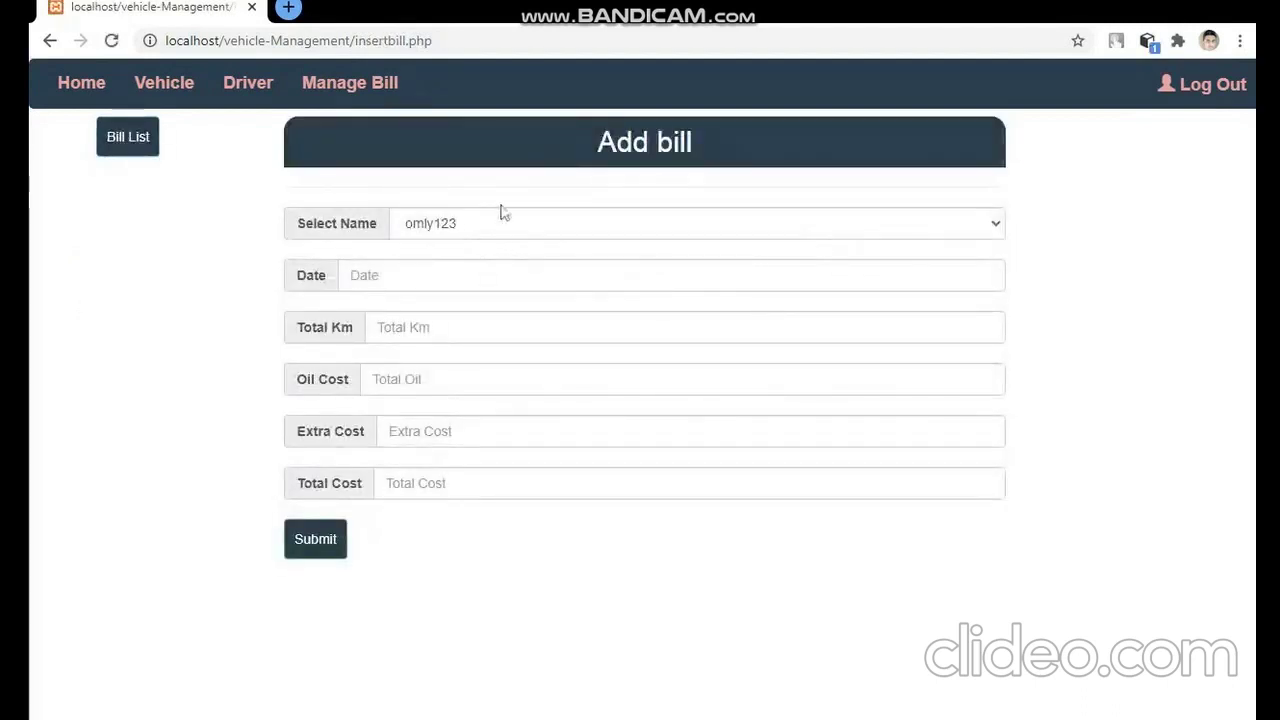
pyautogui.click(512, 230)
pyautogui.click(495, 290)
pyautogui.write('sdf')
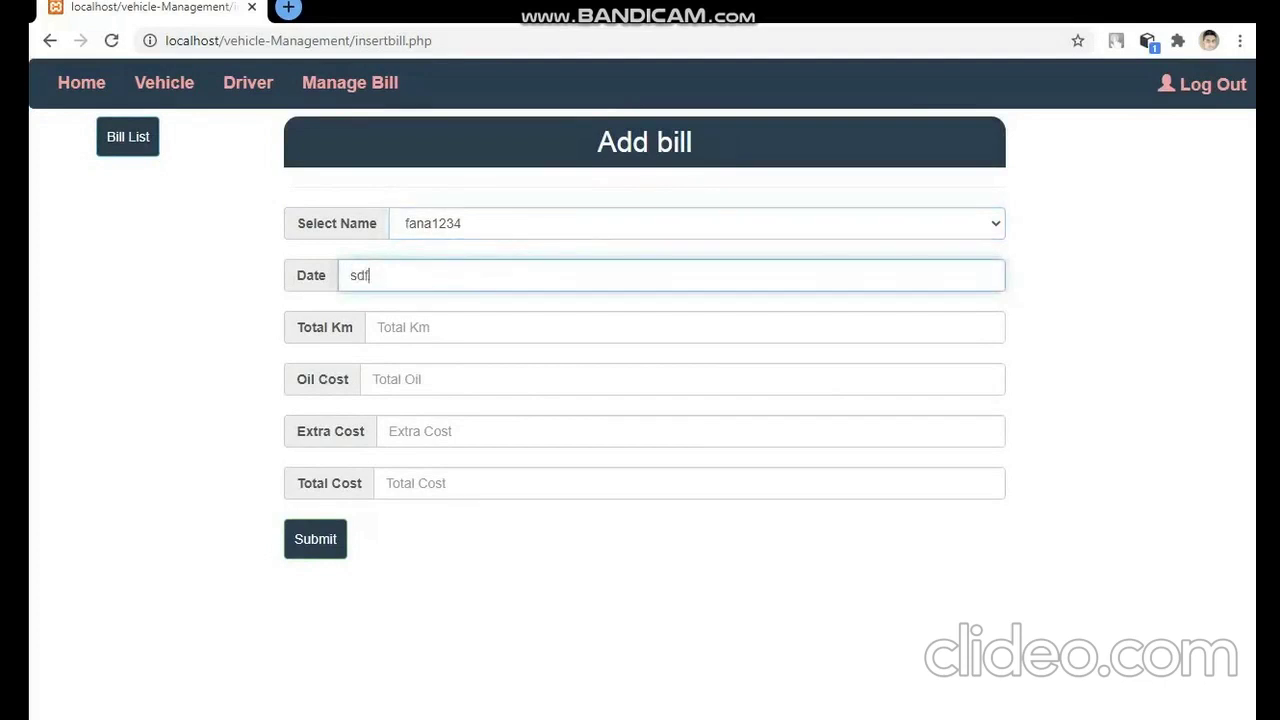
pyautogui.click(400, 327)
pyautogui.write('sdf')
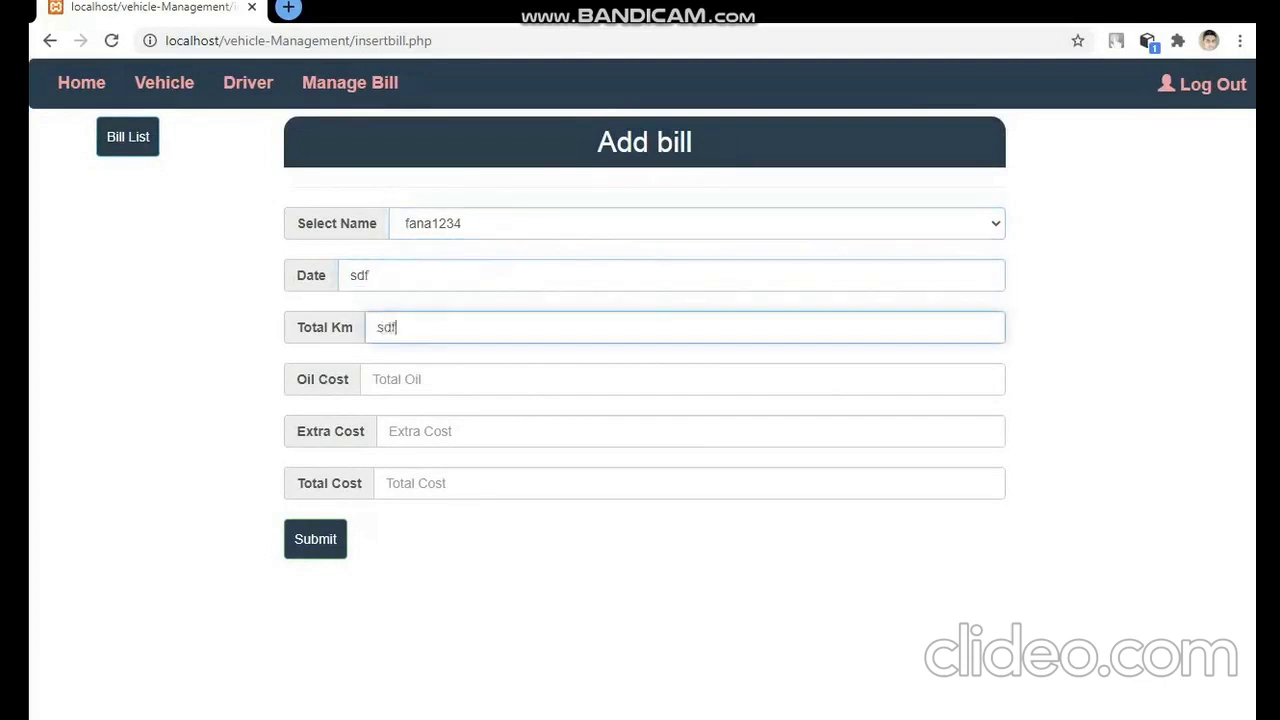
pyautogui.write('sdfdf')
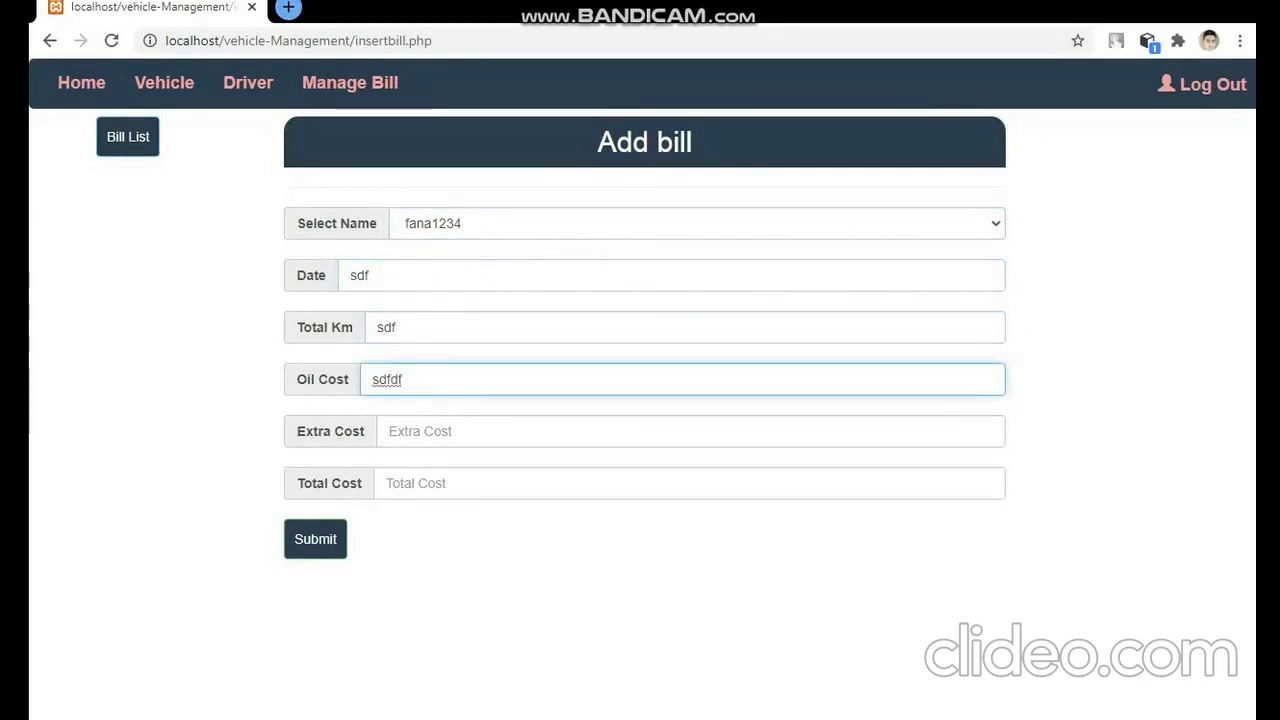
pyautogui.press('BackSpace')
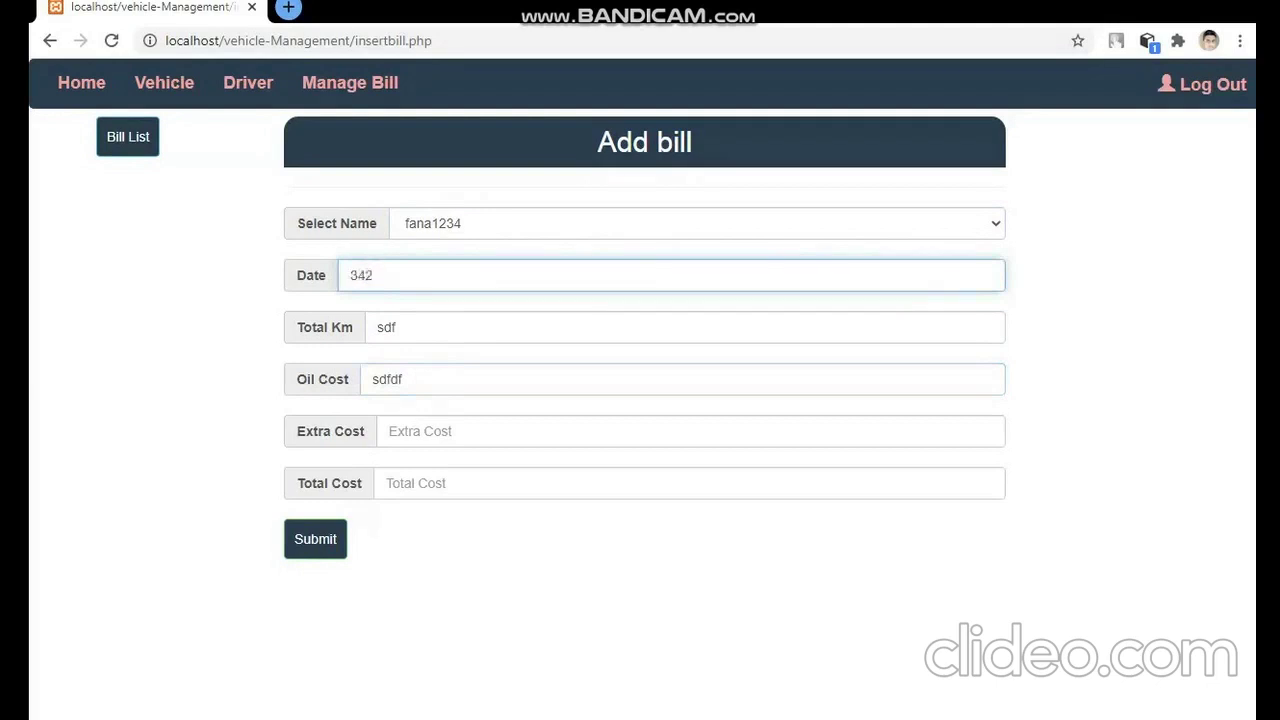
# - Set total km 4234, oil cost 6t6 and extra cost 777, then save the bill
pyautogui.click(397, 327)
pyautogui.press('BackSpace')
pyautogui.press('BackSpace')
pyautogui.press('BackSpace')
pyautogui.write('4234')
pyautogui.press('Tab')
pyautogui.write('6t6')
pyautogui.press('Tab')
pyautogui.write('77')
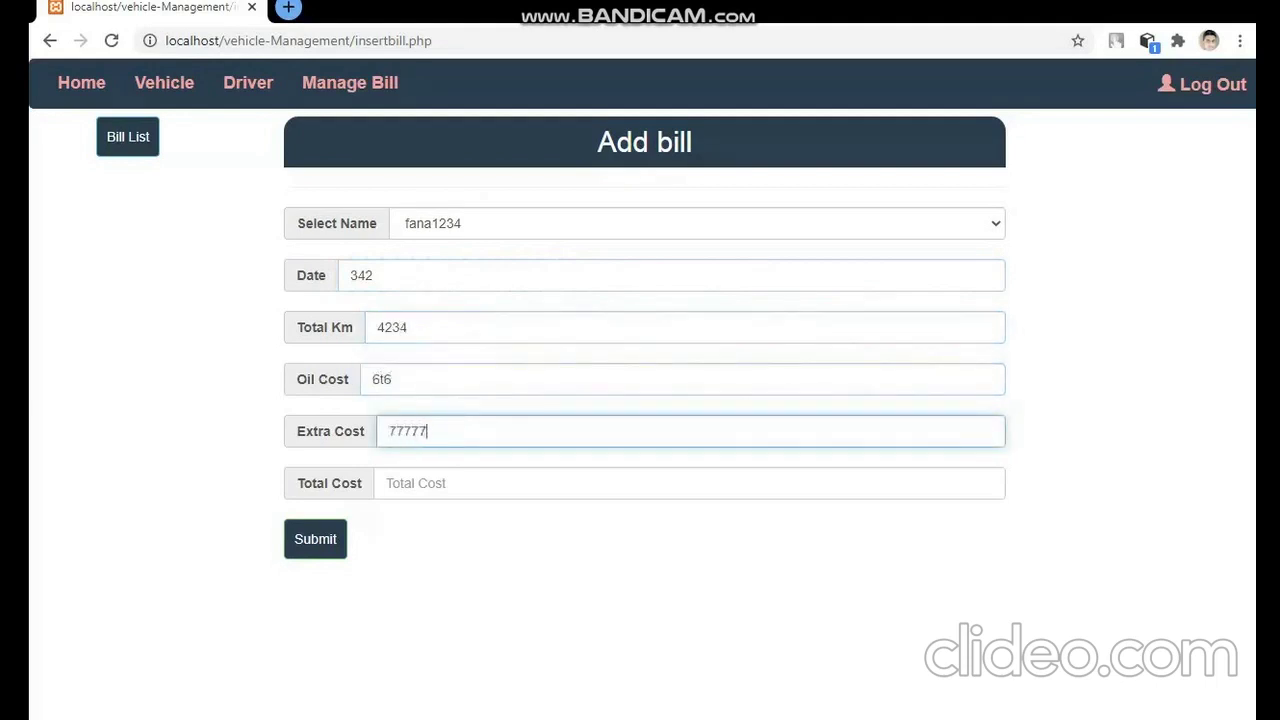
pyautogui.write('77')
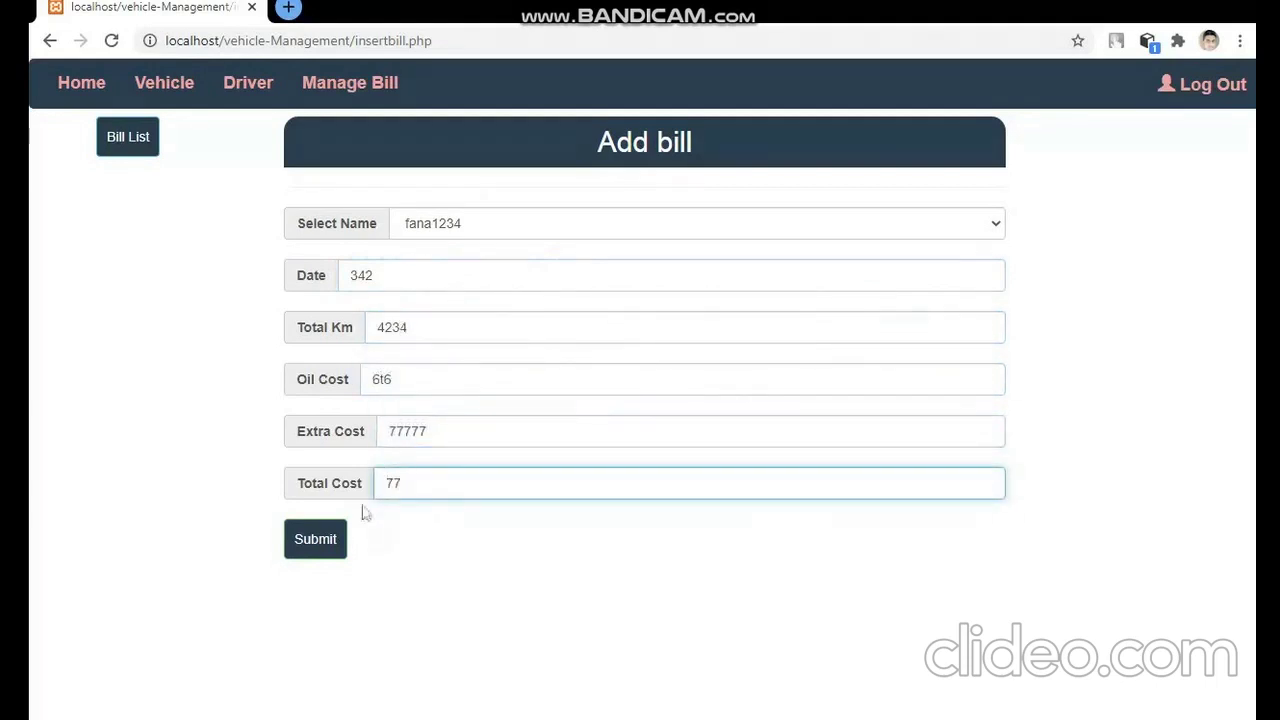
pyautogui.click(337, 540)
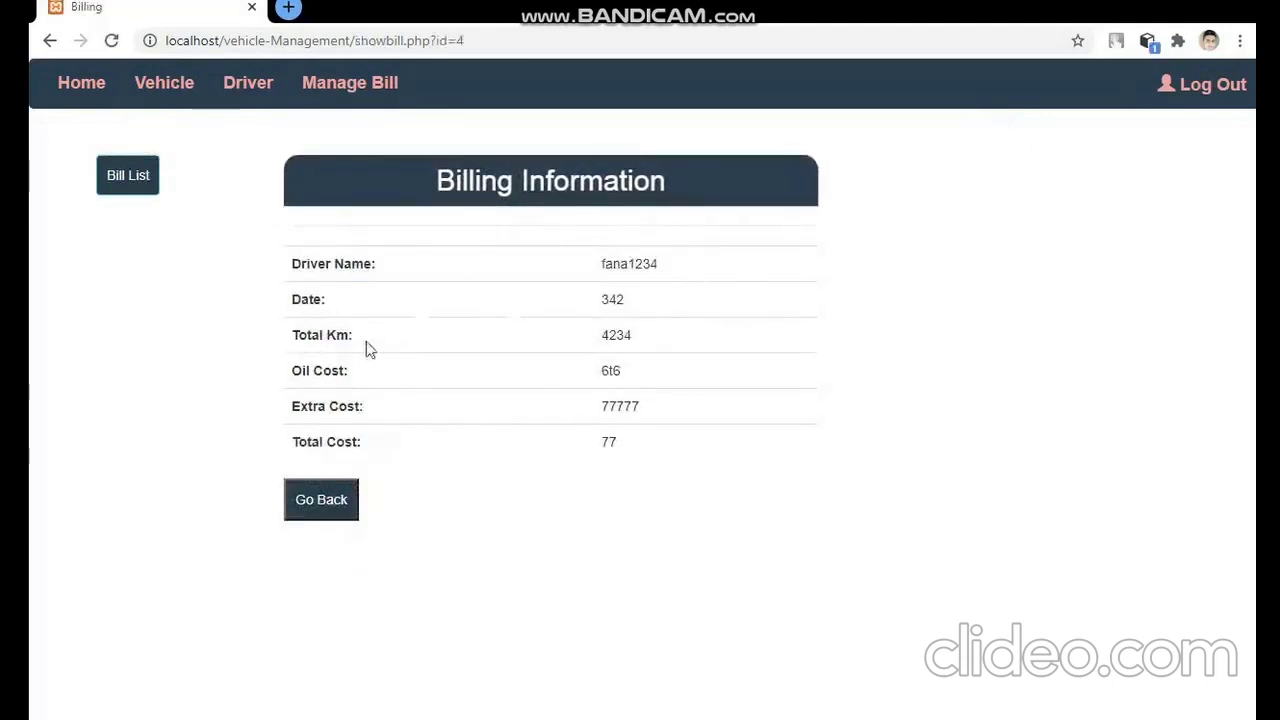
pyautogui.click(116, 175)
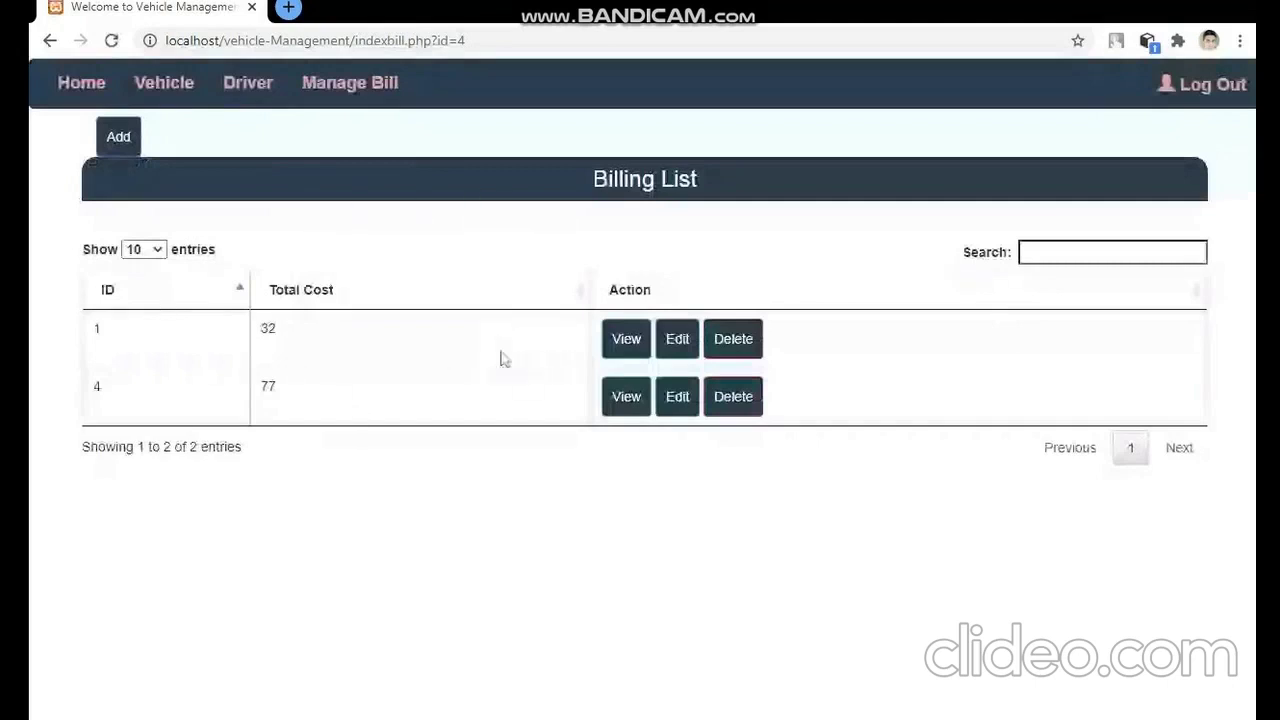
pyautogui.click(684, 395)
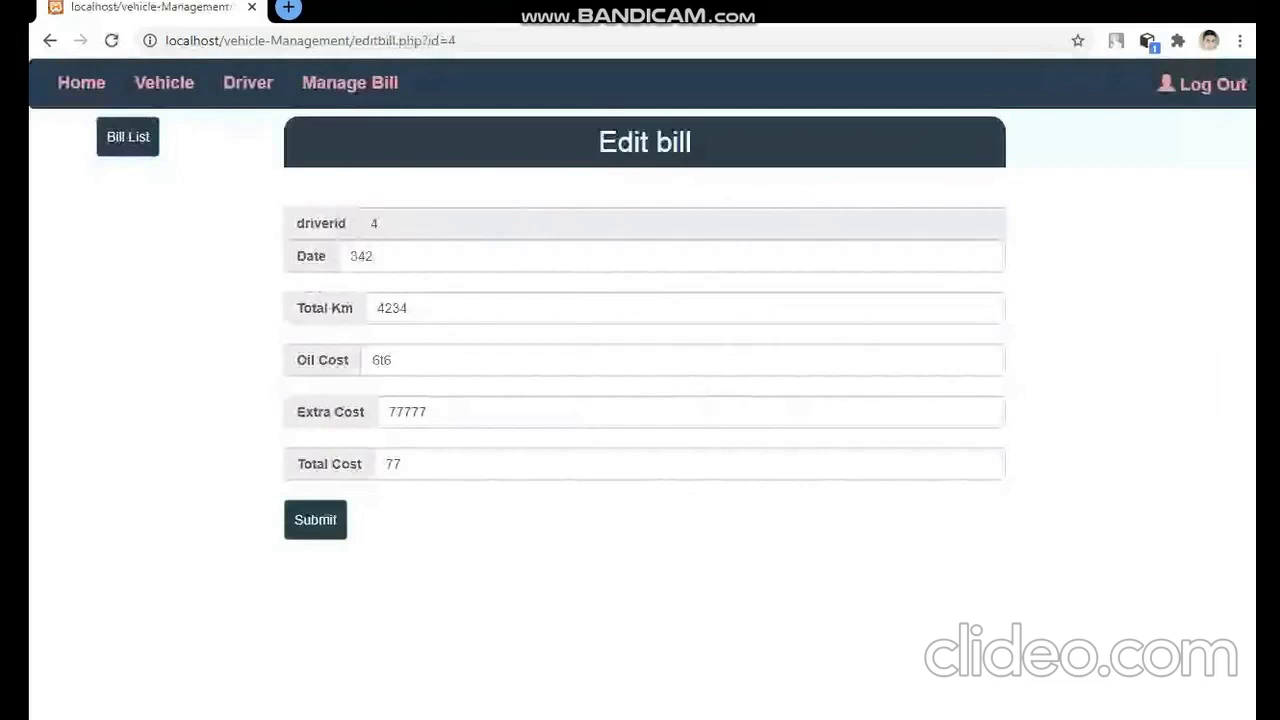
pyautogui.doubleClick(381, 360)
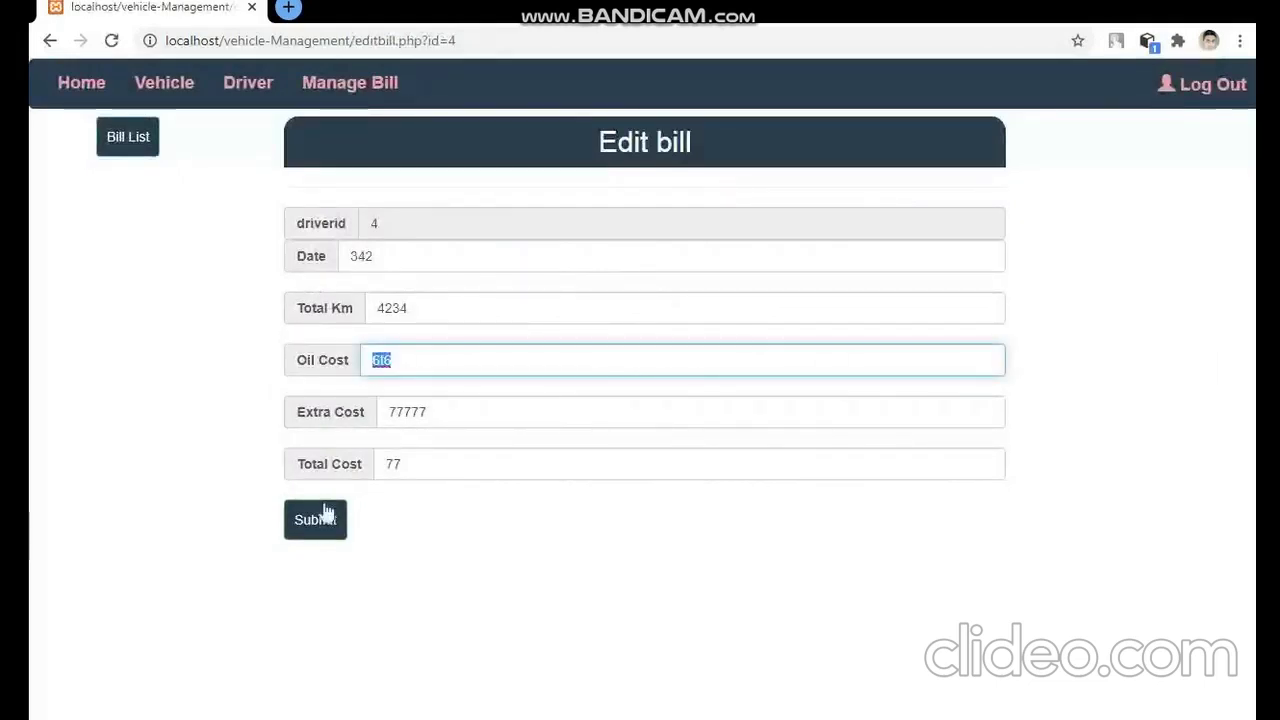
pyautogui.press('BackSpace')
pyautogui.write('11111122222222')
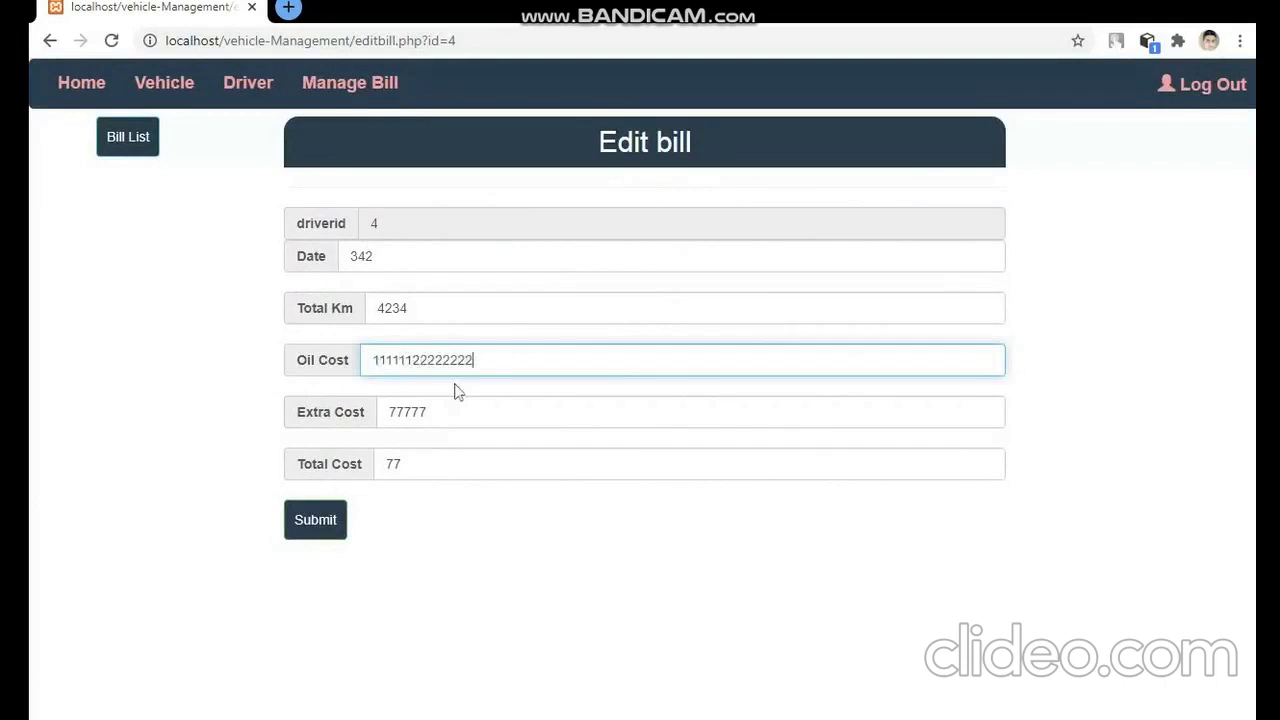
pyautogui.press('BackSpace')
pyautogui.press('BackSpace')
pyautogui.press('BackSpace')
pyautogui.press('BackSpace')
pyautogui.write('3')
pyautogui.press('Tab')
pyautogui.press('BackSpace')
pyautogui.press('BackSpace')
pyautogui.write('1234234231')
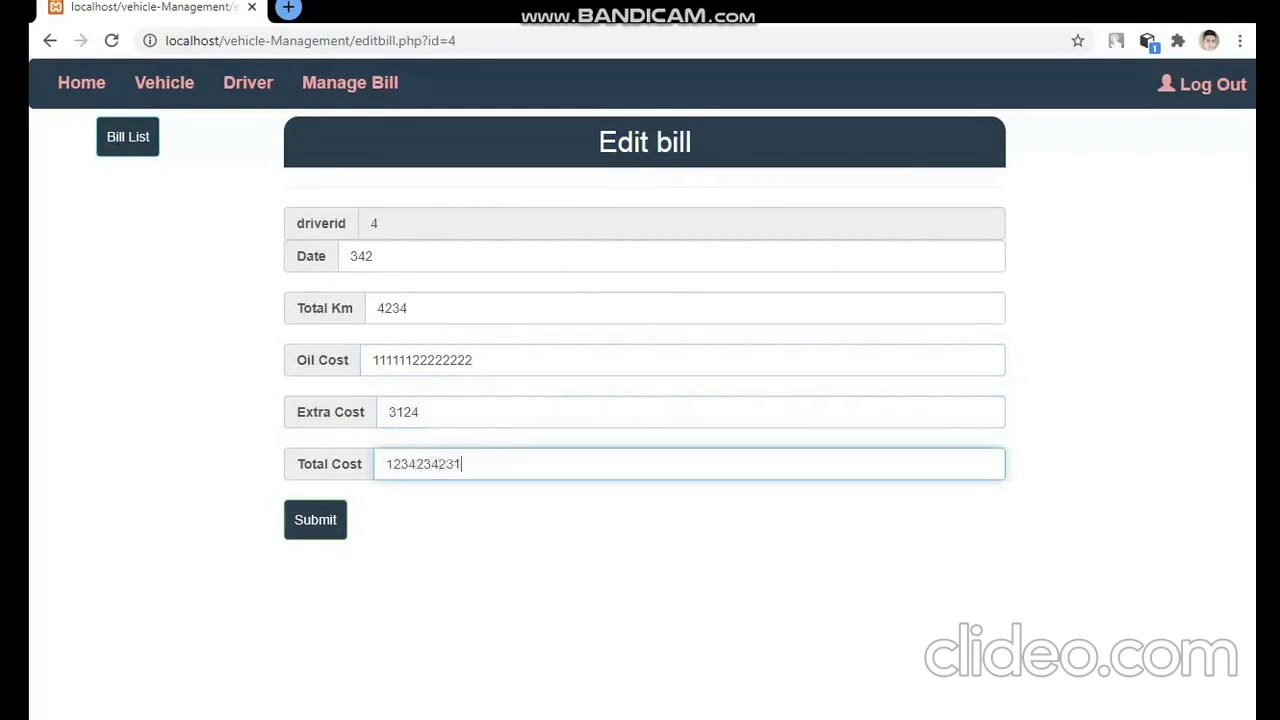
pyautogui.click(311, 528)
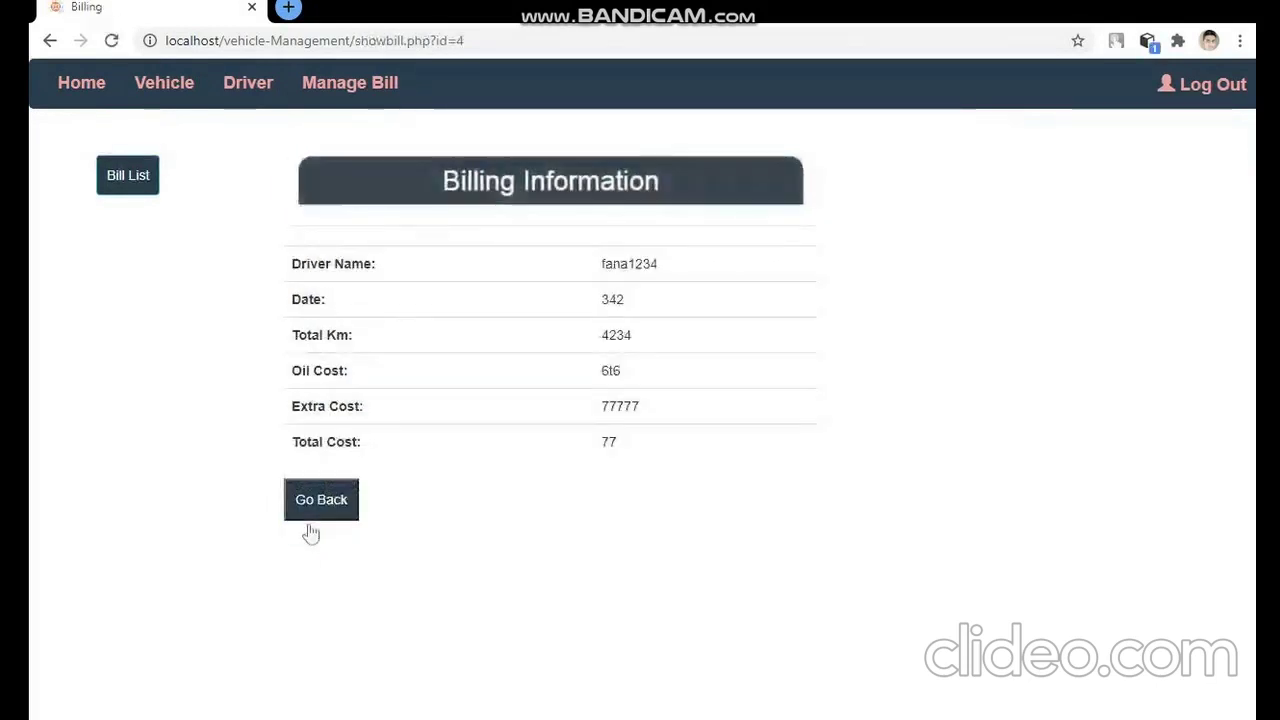
pyautogui.click(128, 177)
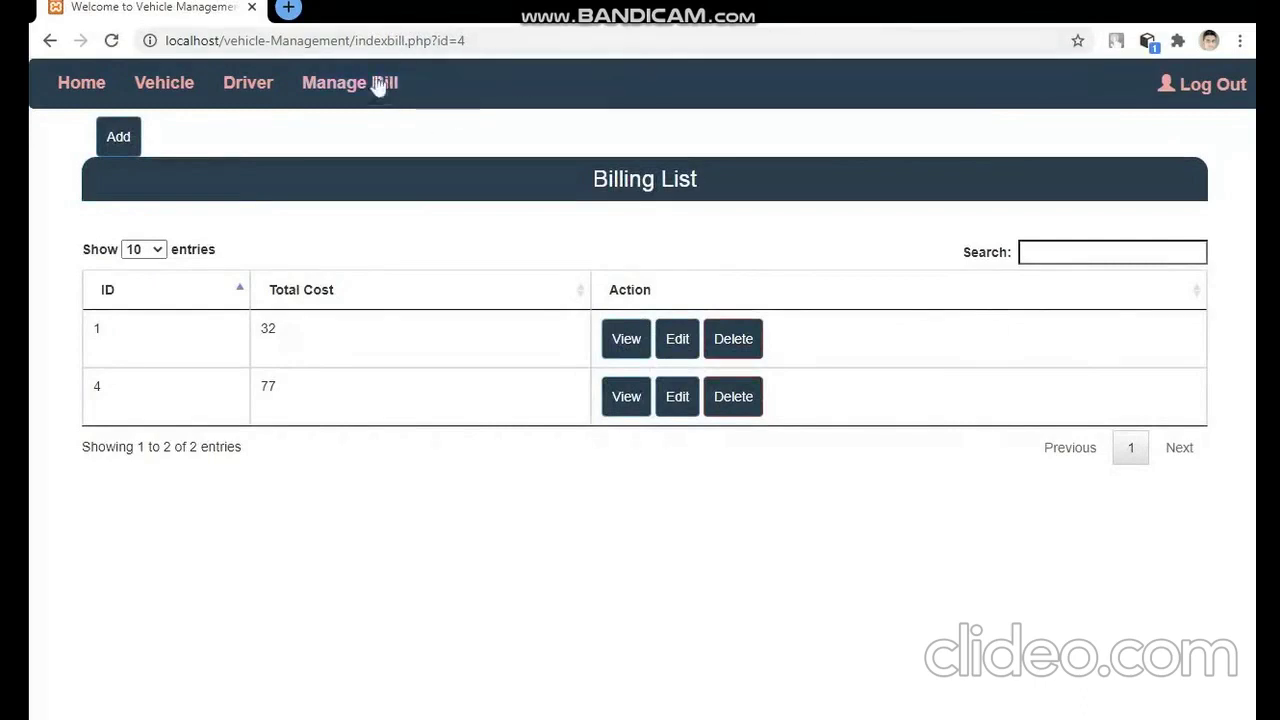
# - Log out of the admin account and try signing in with a driver's username and password
pyautogui.click(1207, 88)
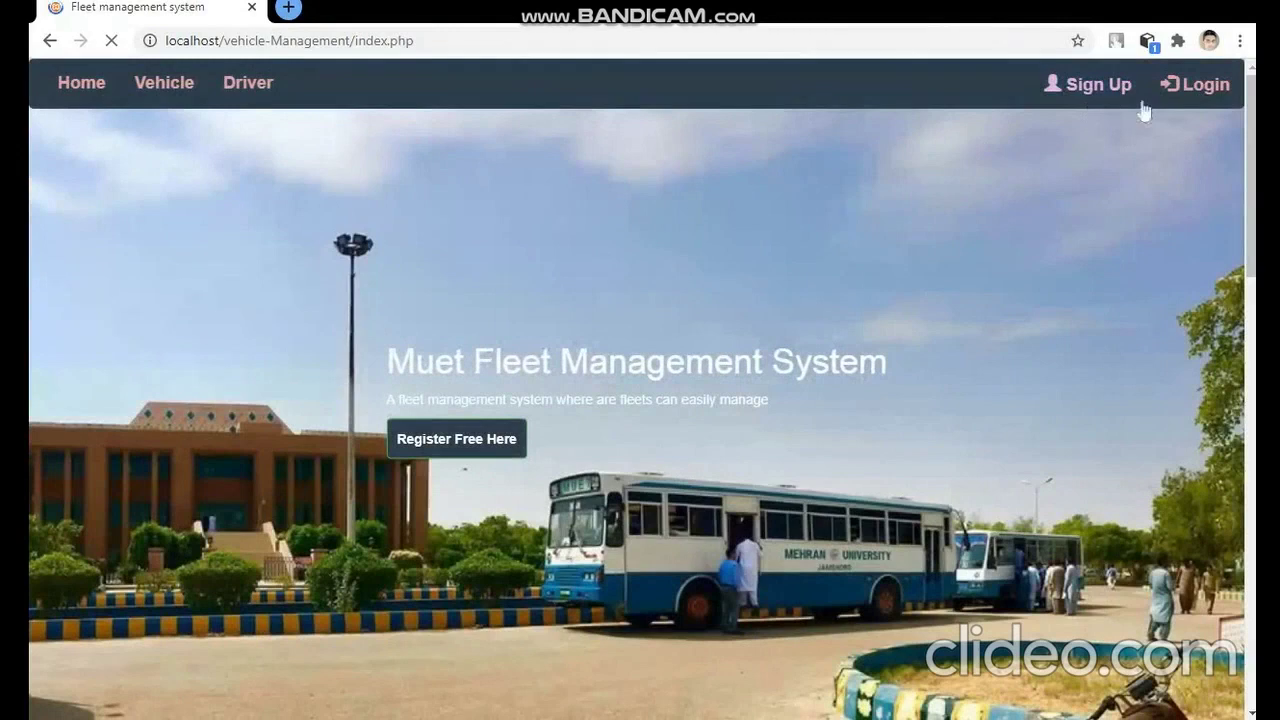
pyautogui.click(1209, 97)
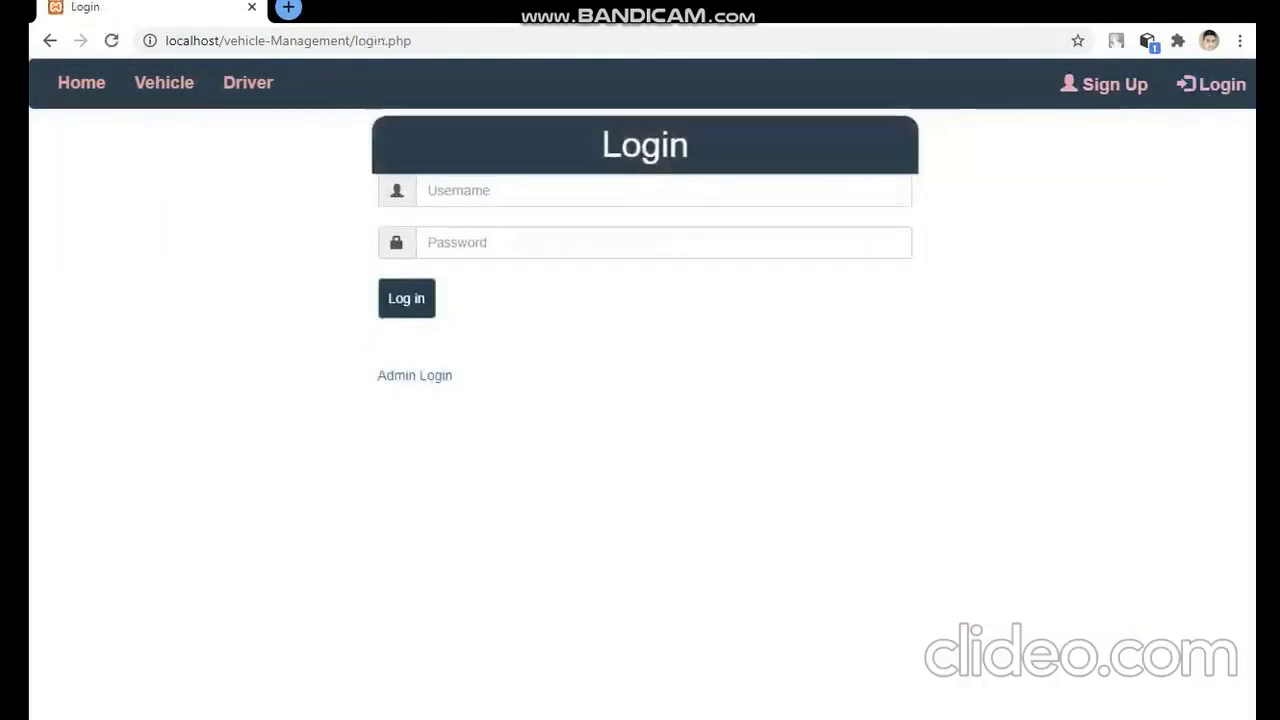
pyautogui.click(500, 218)
pyautogui.press('Return')
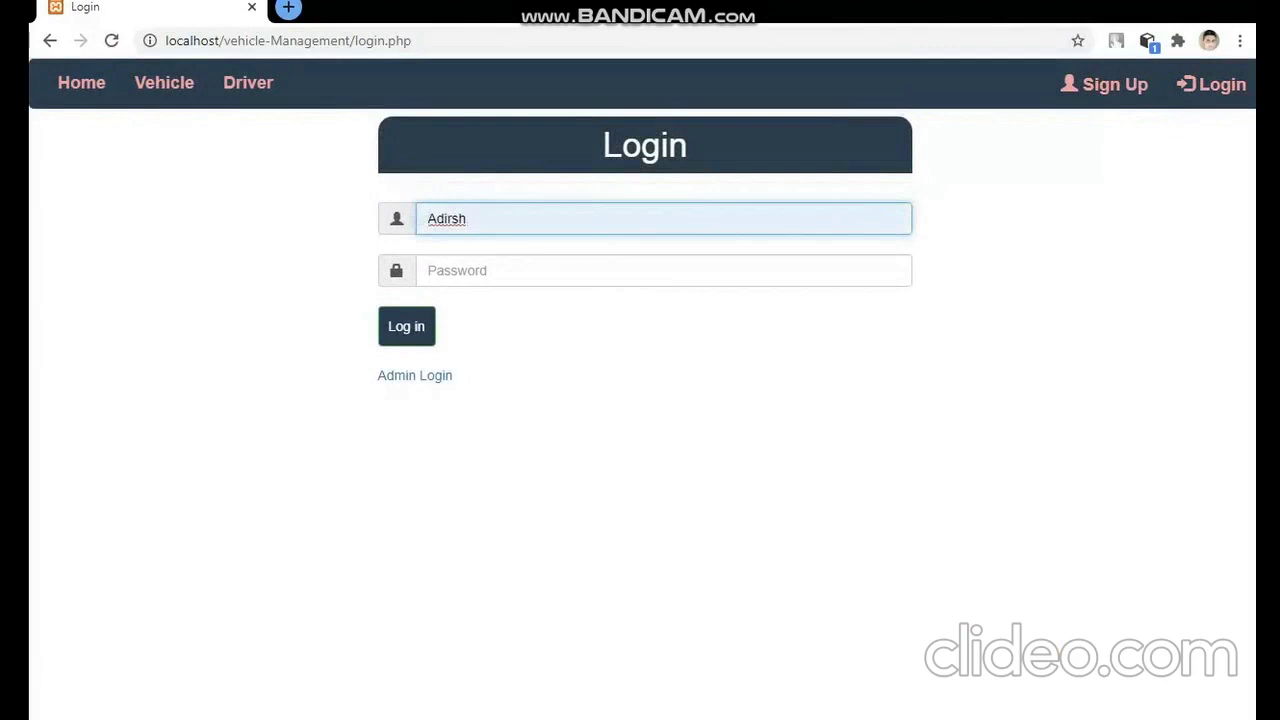
pyautogui.press('BackSpace')
pyautogui.press('BackSpace')
pyautogui.press('BackSpace')
pyautogui.press('BackSpace')
pyautogui.press('BackSpace')
pyautogui.press('BackSpace')
pyautogui.write('mu')
pyautogui.press('BackSpace')
pyautogui.press('BackSpace')
pyautogui.write('fana')
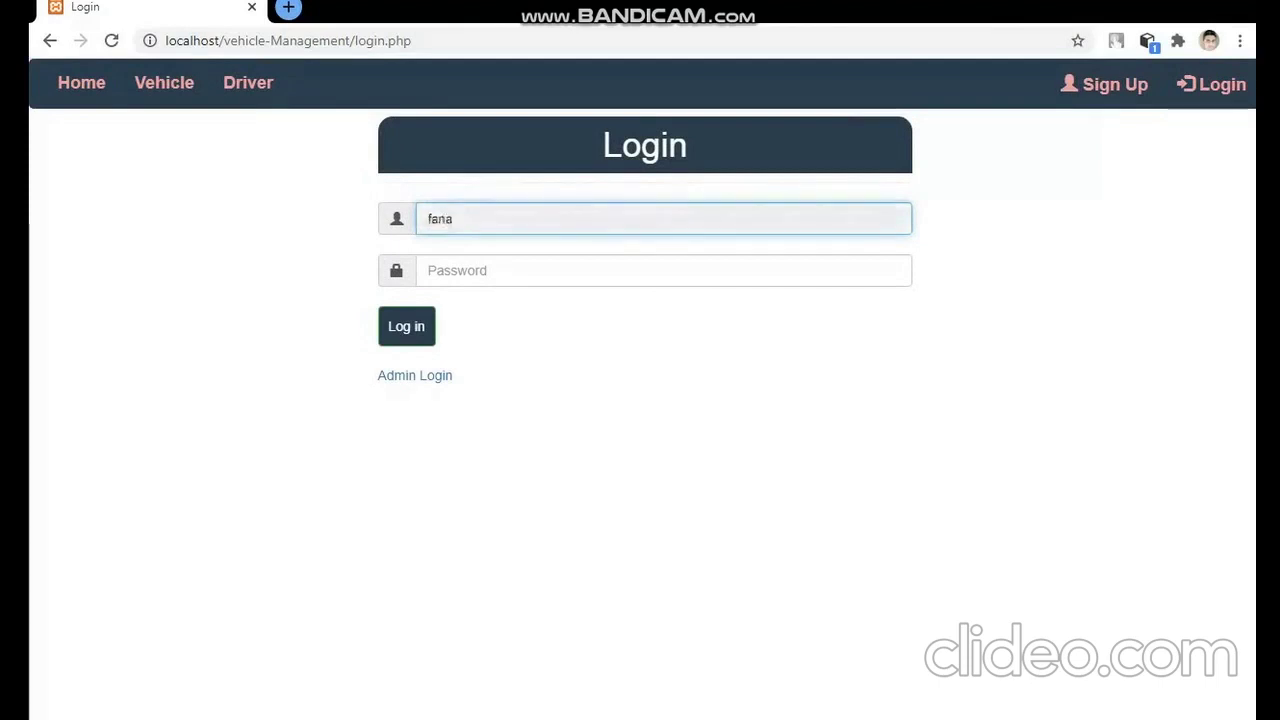
pyautogui.click(663, 270)
pyautogui.write('1')
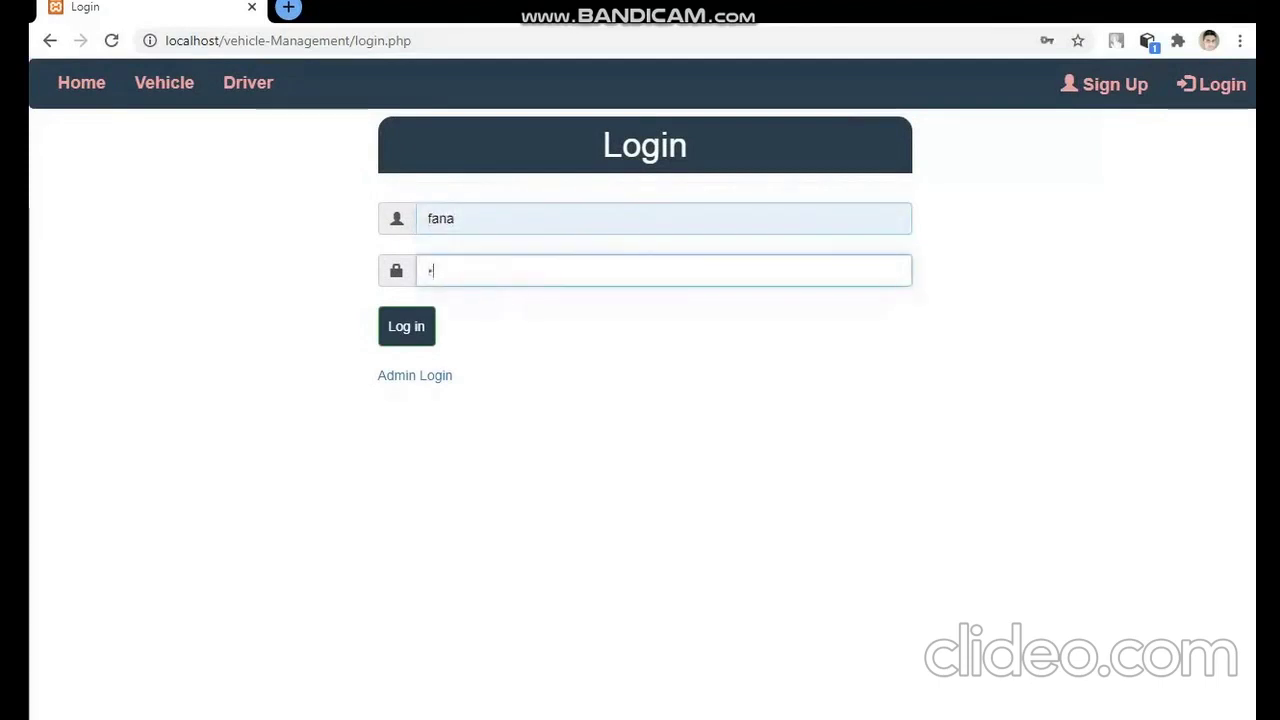
pyautogui.click(423, 328)
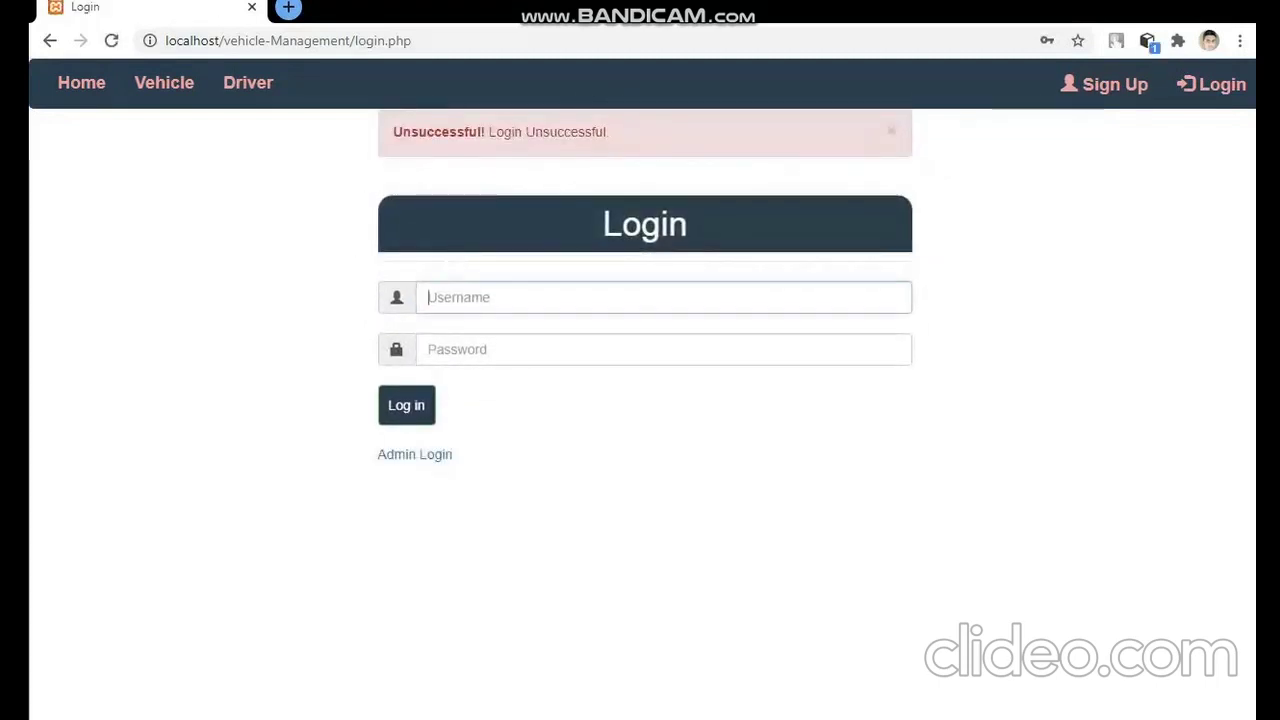
# - Re-enter the driver's username and password and log in again
pyautogui.write('omly')
pyautogui.press('Tab')
pyautogui.write('•')
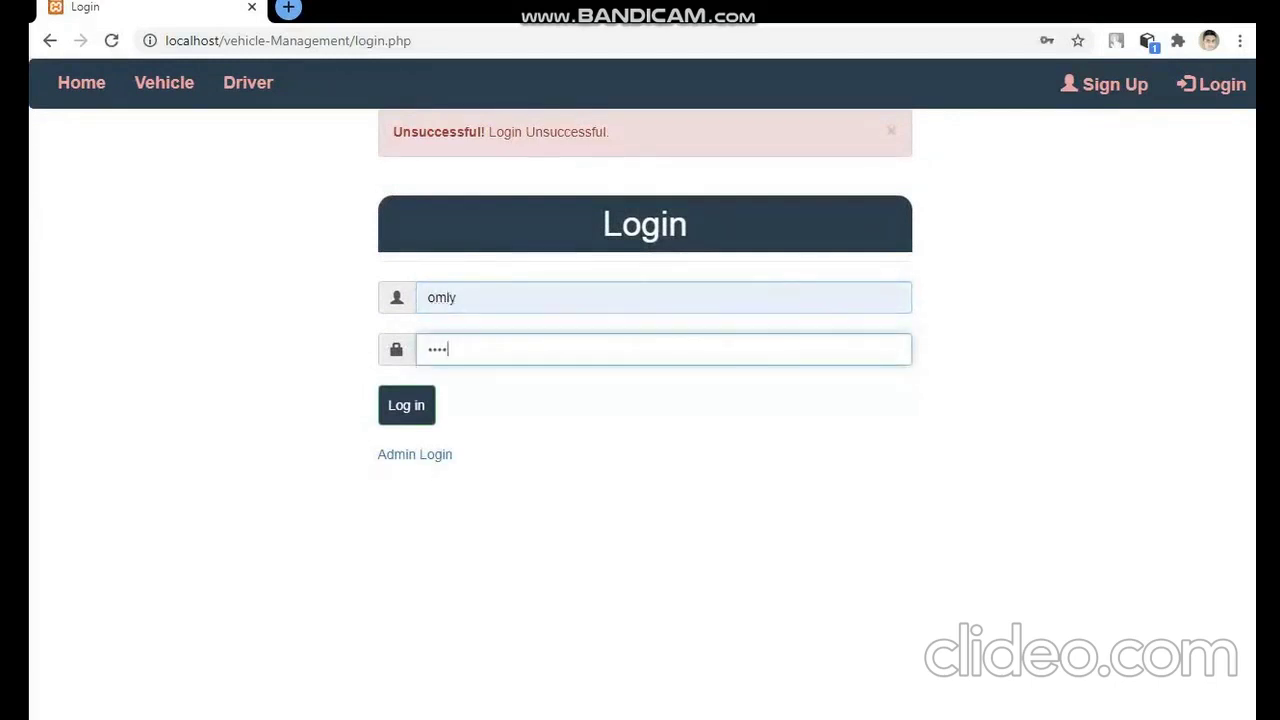
pyautogui.click(409, 410)
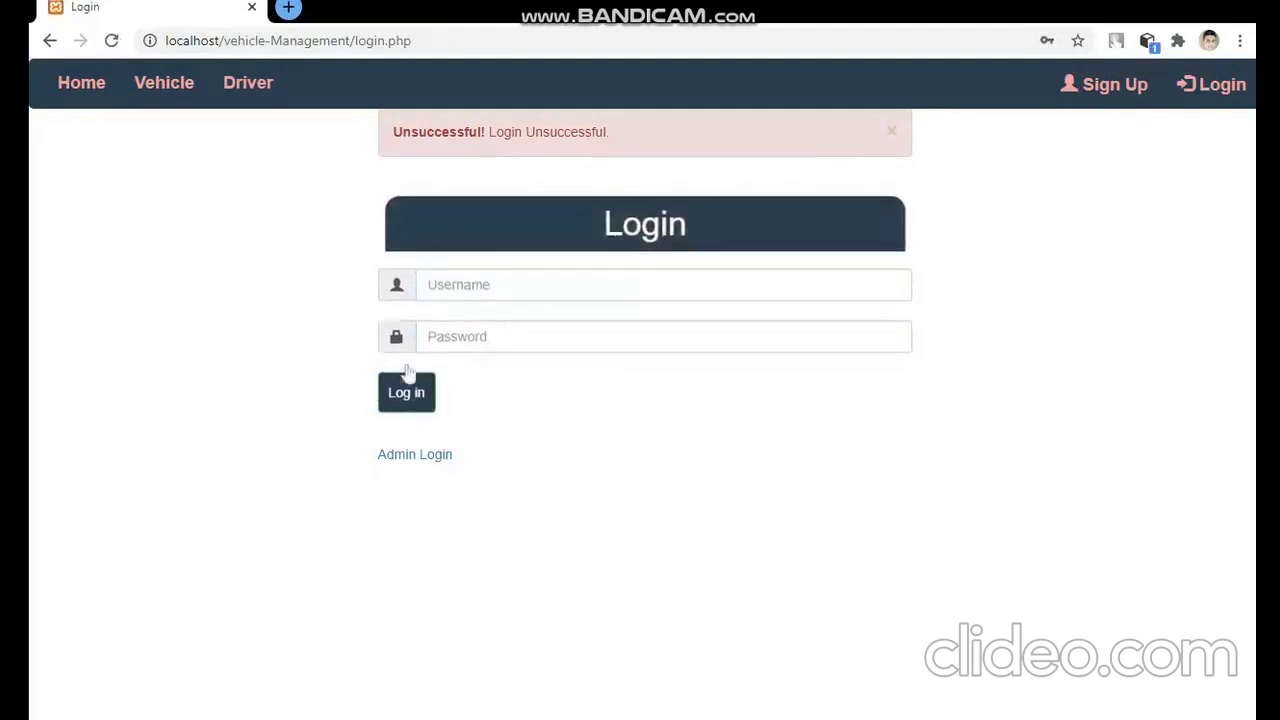
pyautogui.click(560, 297)
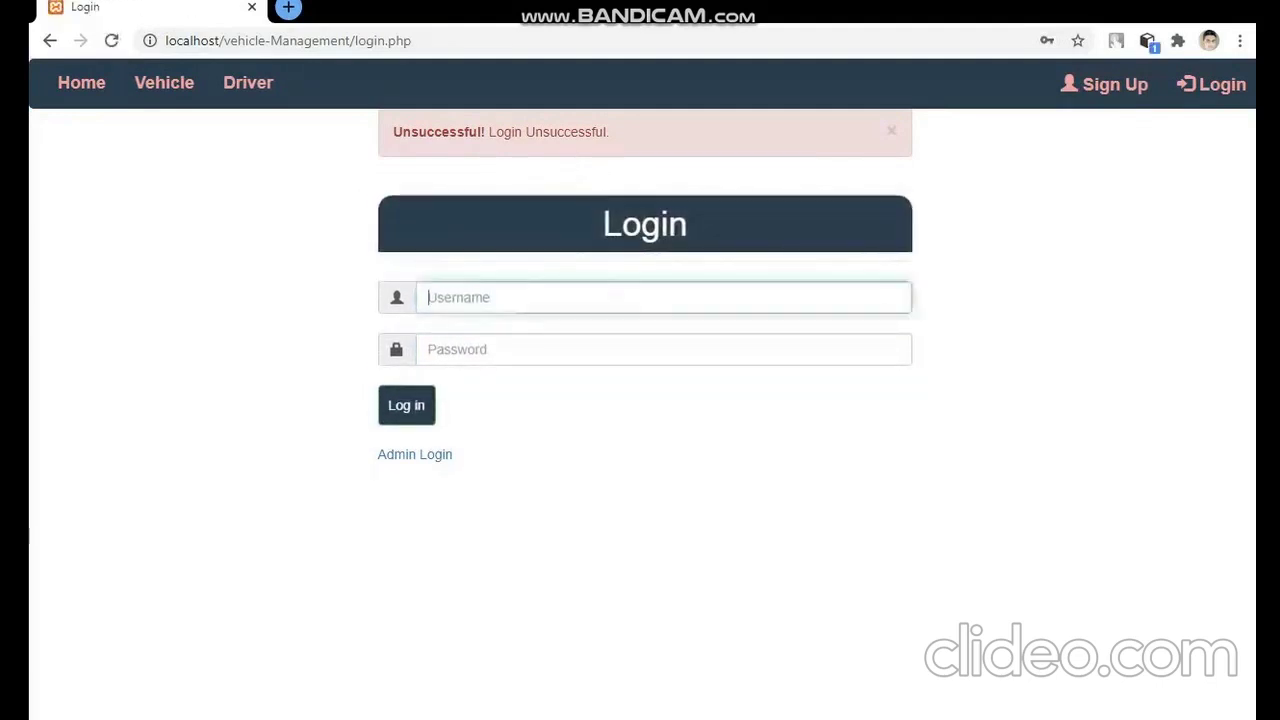
pyautogui.write('omly')
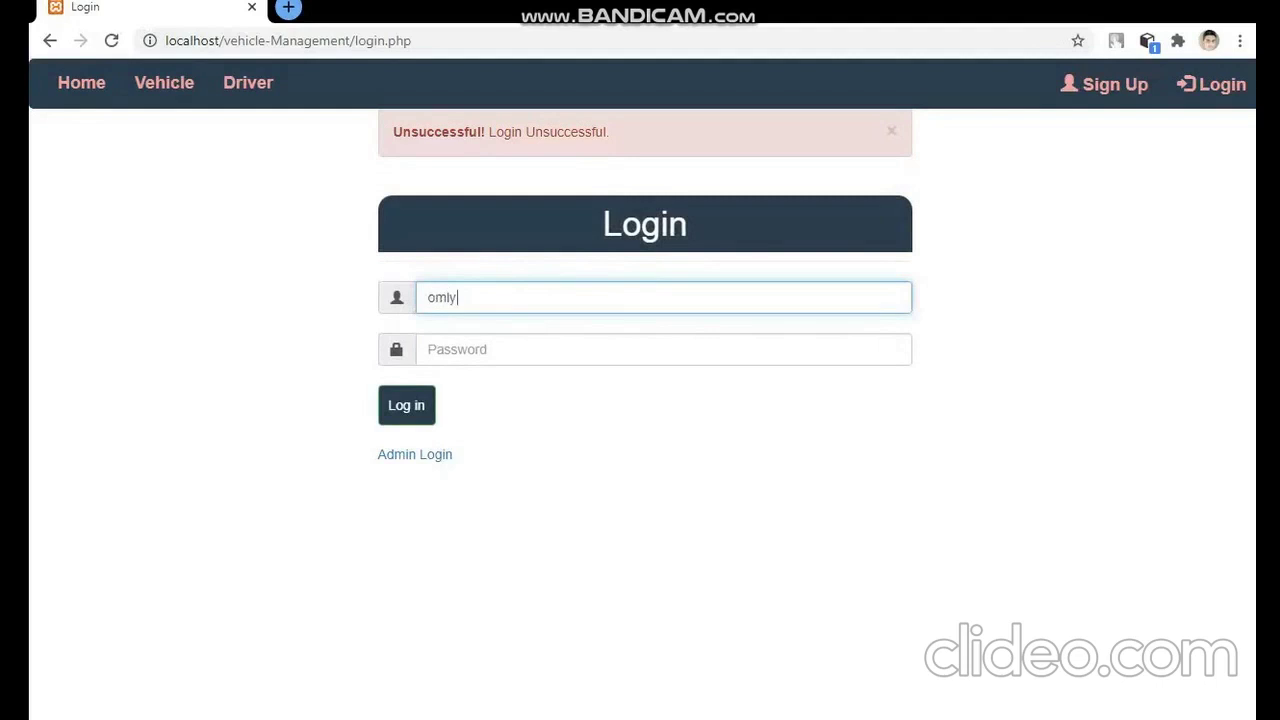
pyautogui.write('123')
pyautogui.click(488, 350)
pyautogui.write('12')
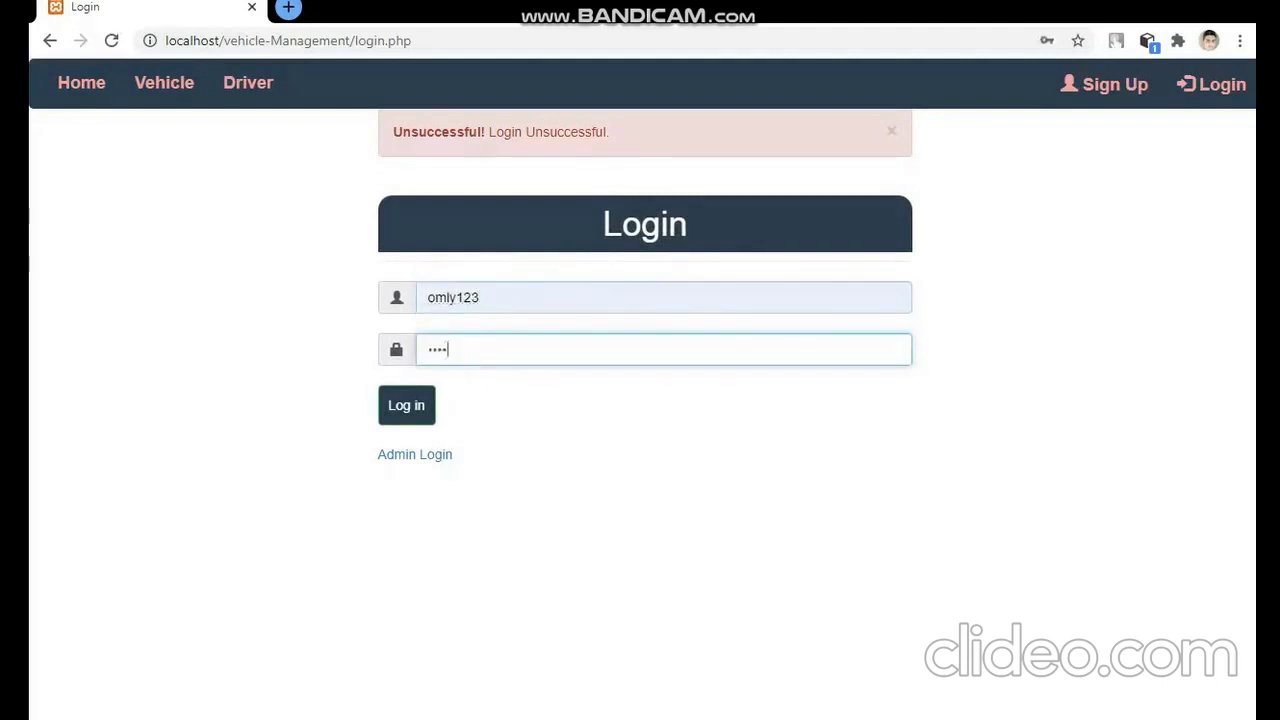
pyautogui.click(426, 408)
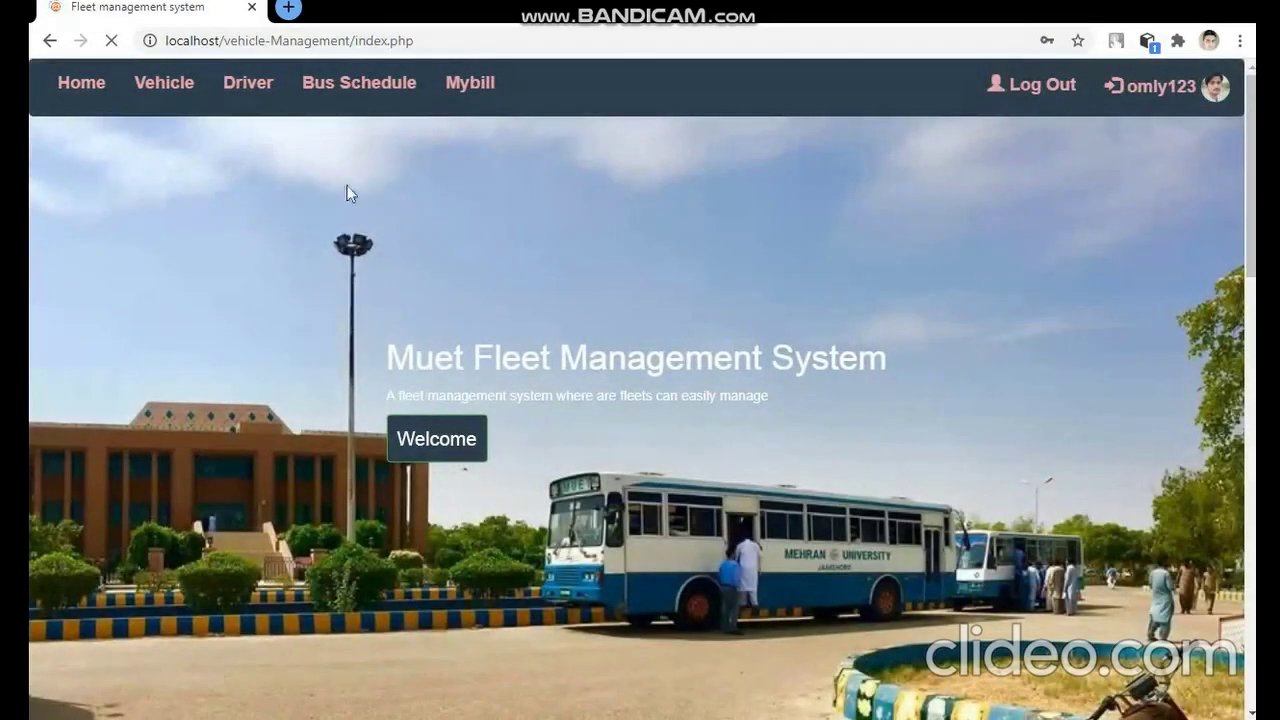
# - As the driver, browse Vehicle, Driver, Bus Schedule, Mybill and the profile page, then log out
pyautogui.click(157, 92)
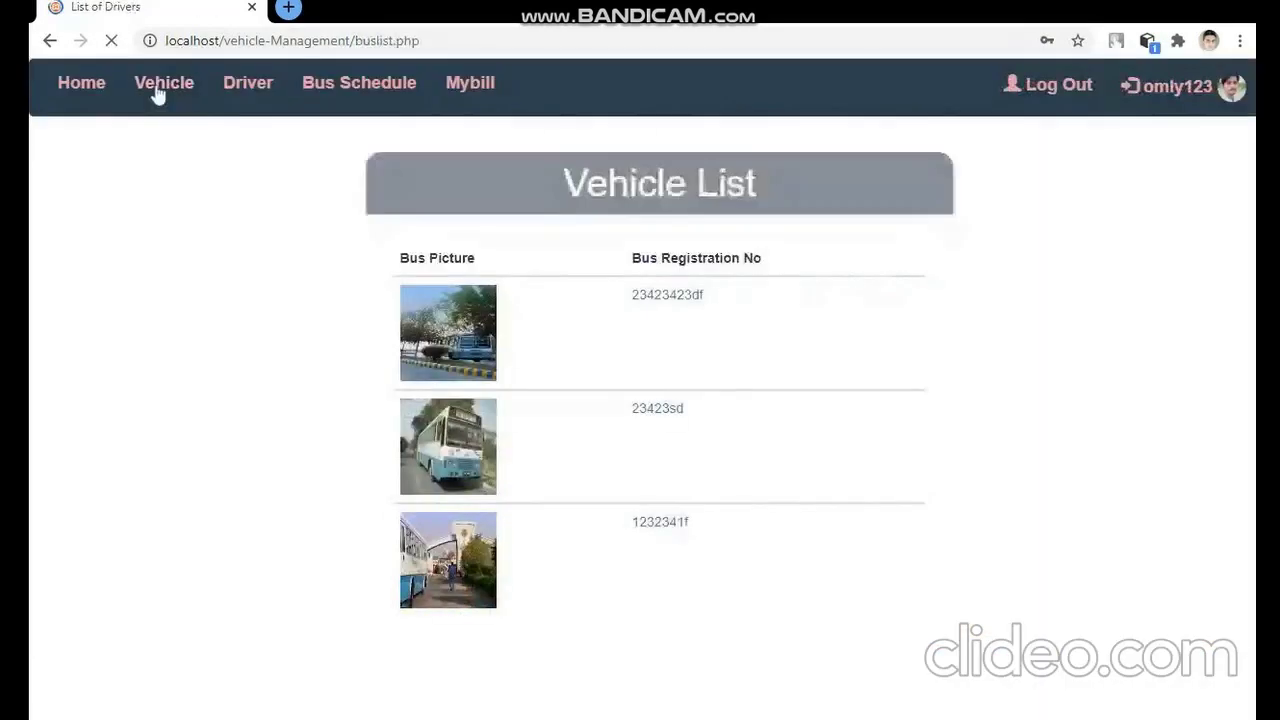
pyautogui.click(246, 88)
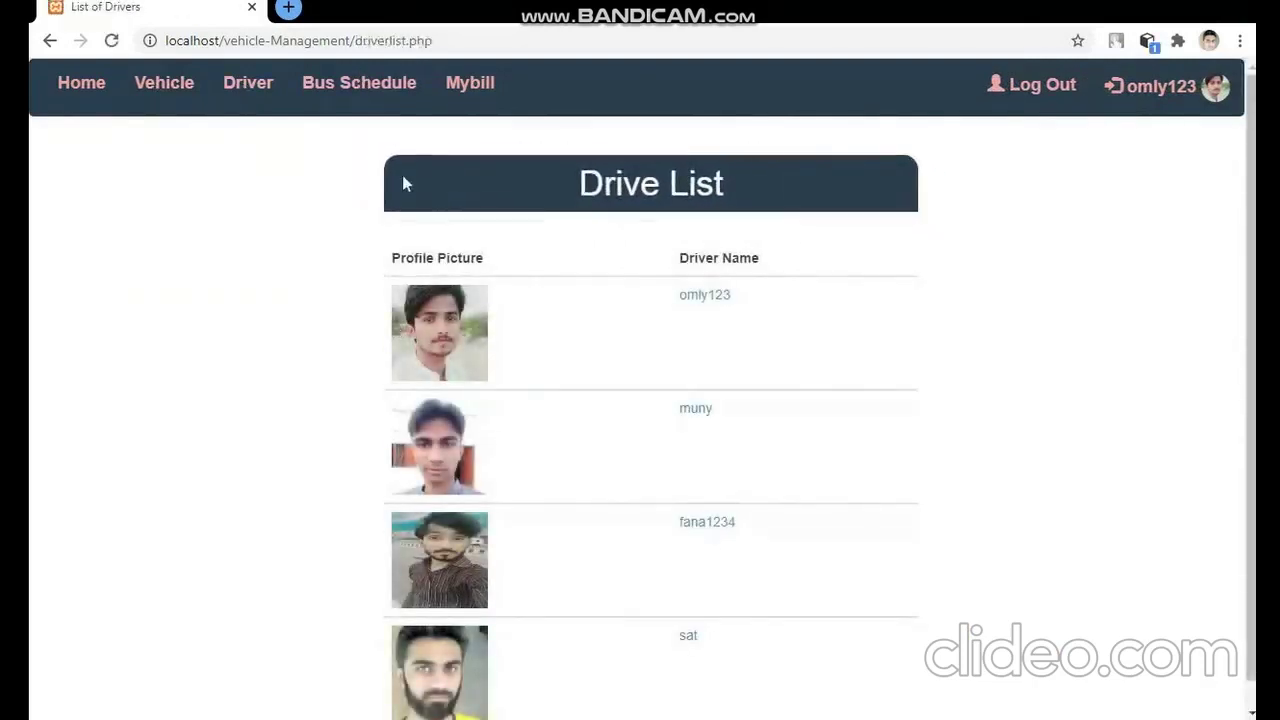
pyautogui.click(360, 95)
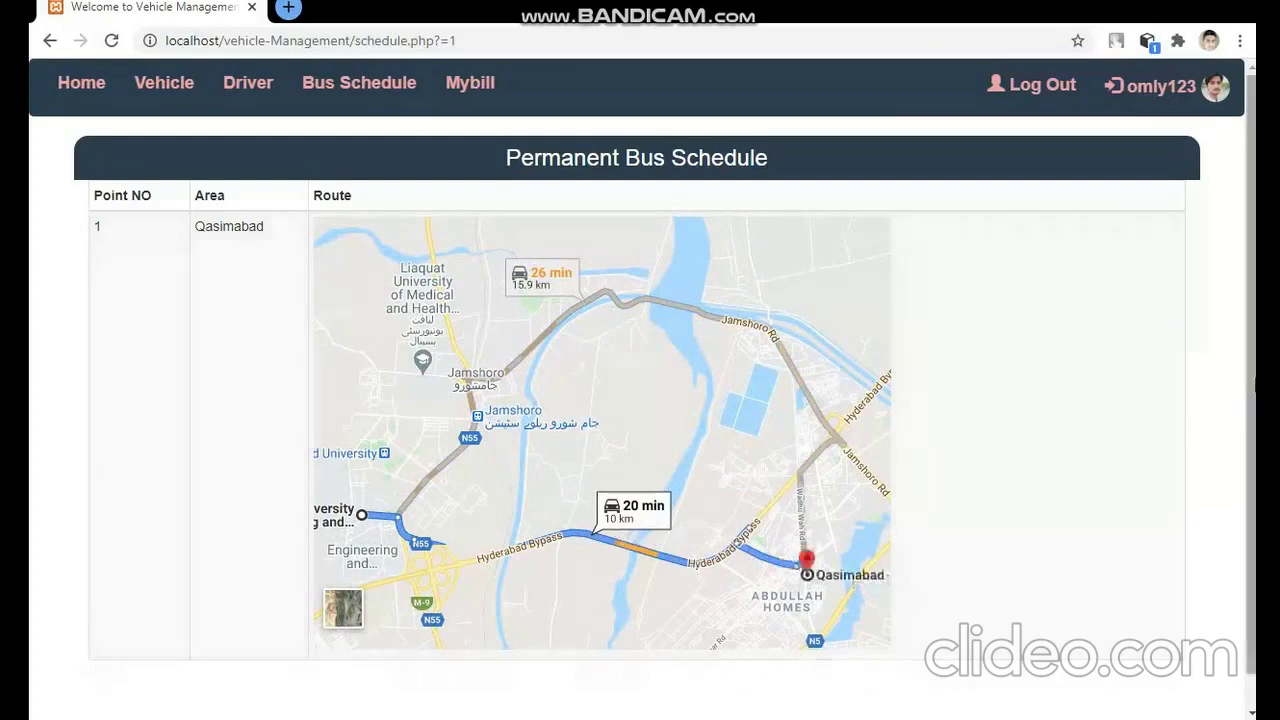
pyautogui.scroll(-1, 620, 483)
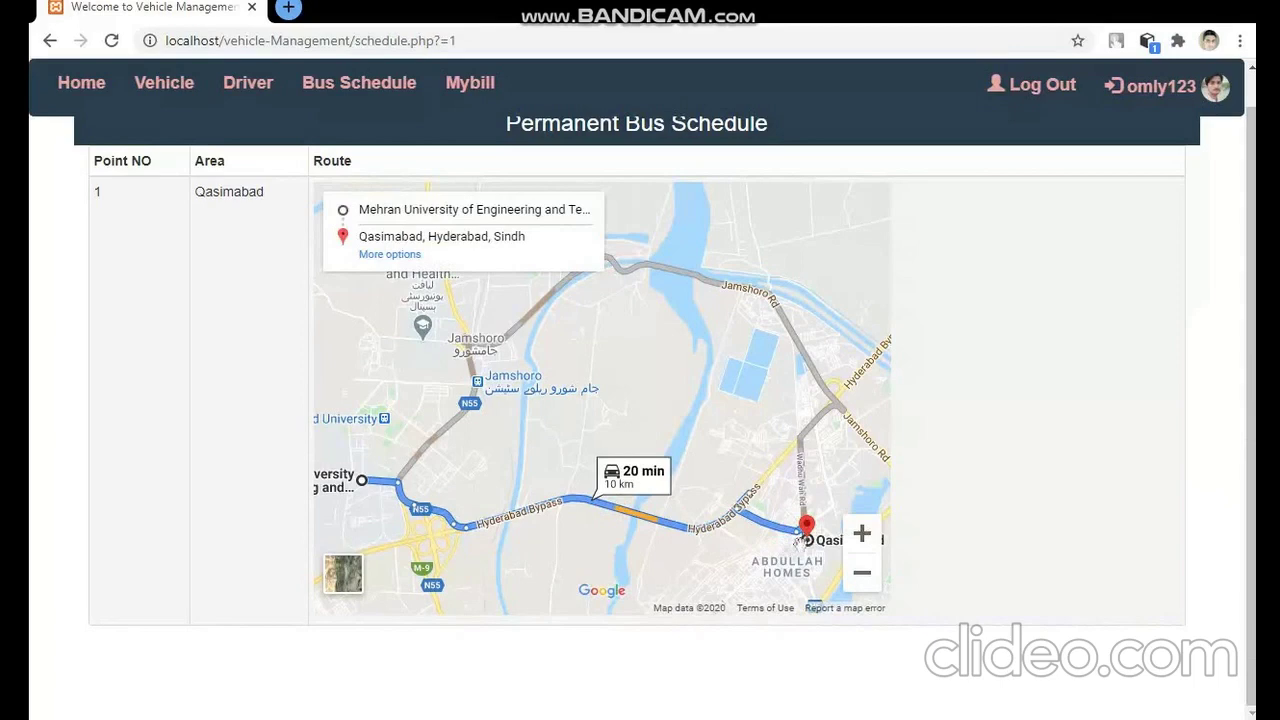
pyautogui.click(457, 88)
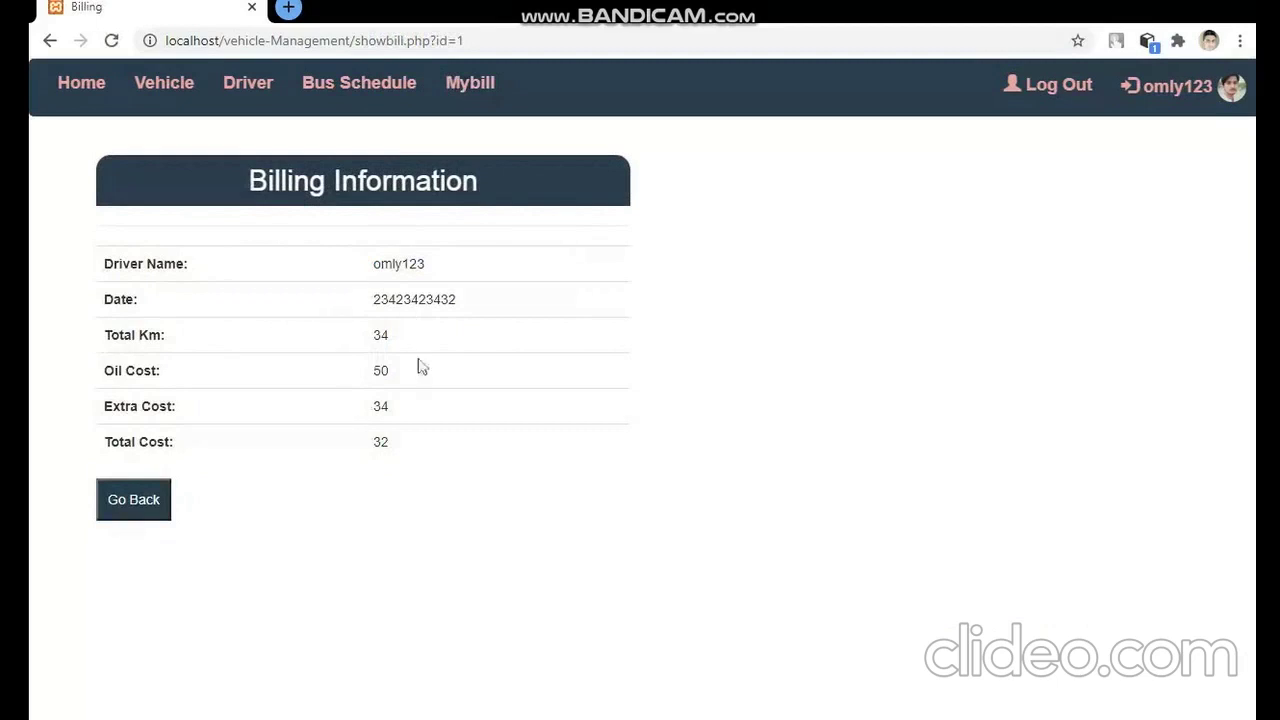
pyautogui.click(1166, 97)
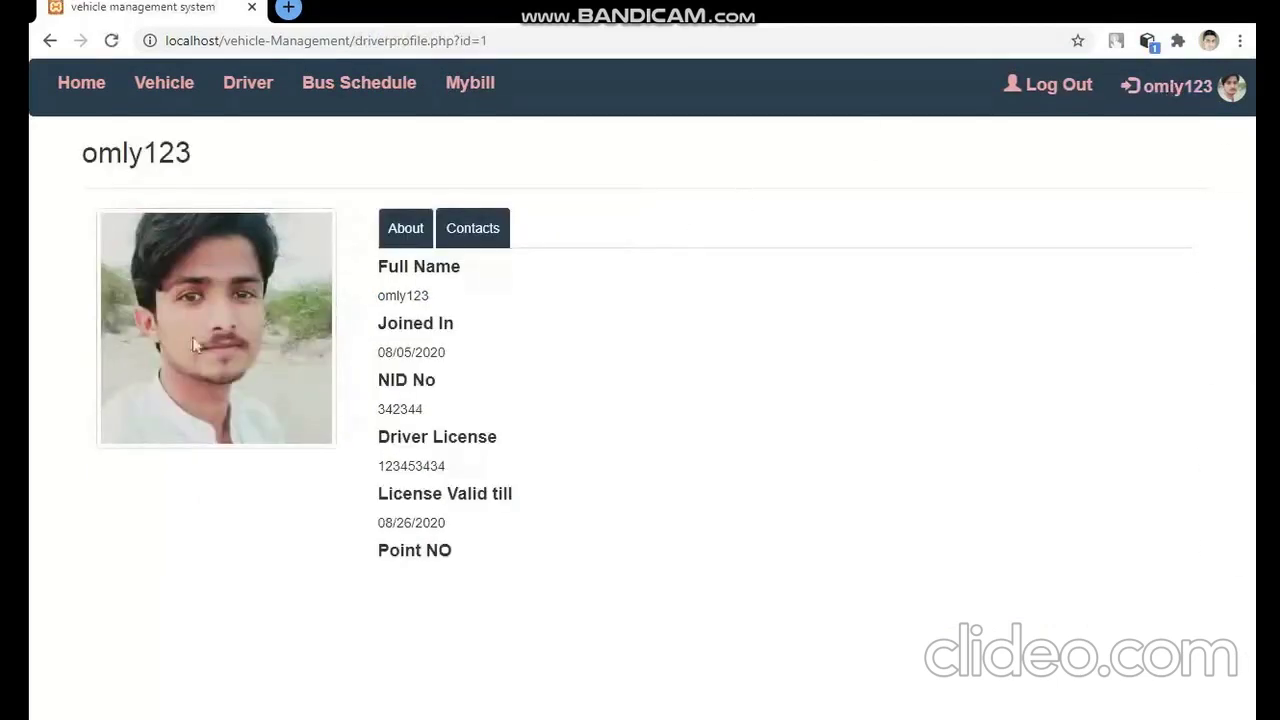
pyautogui.click(1052, 94)
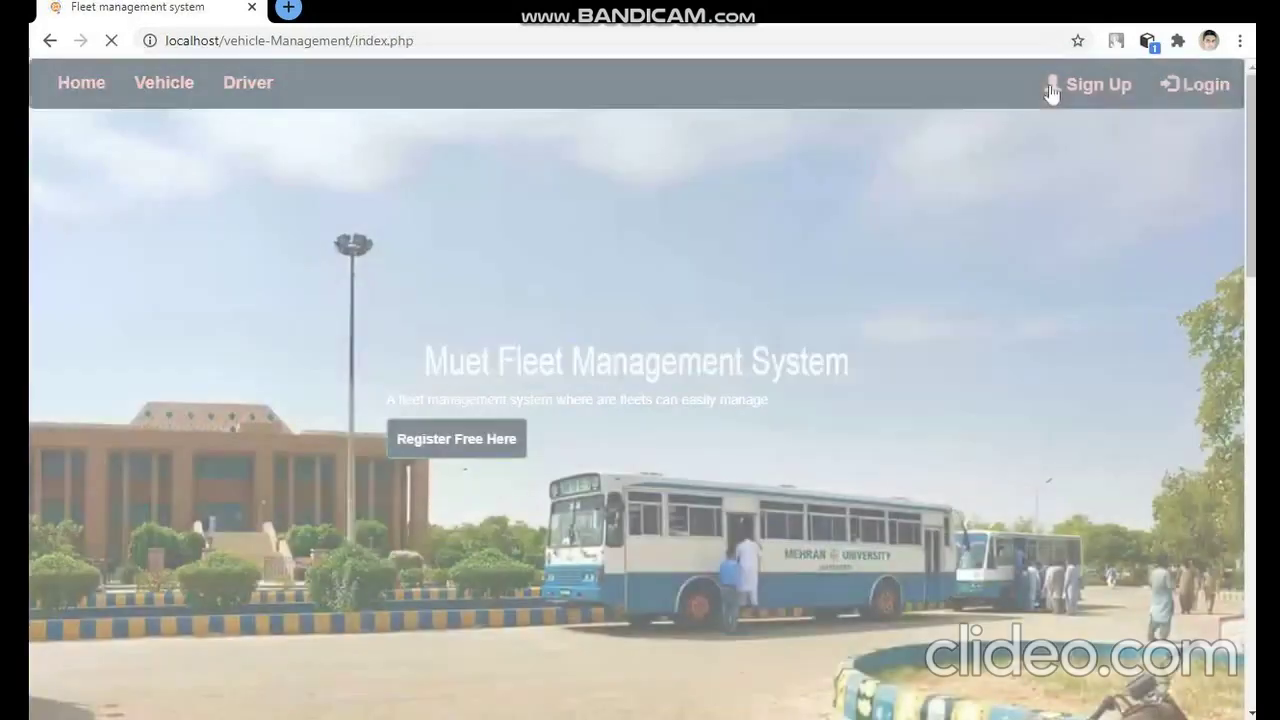